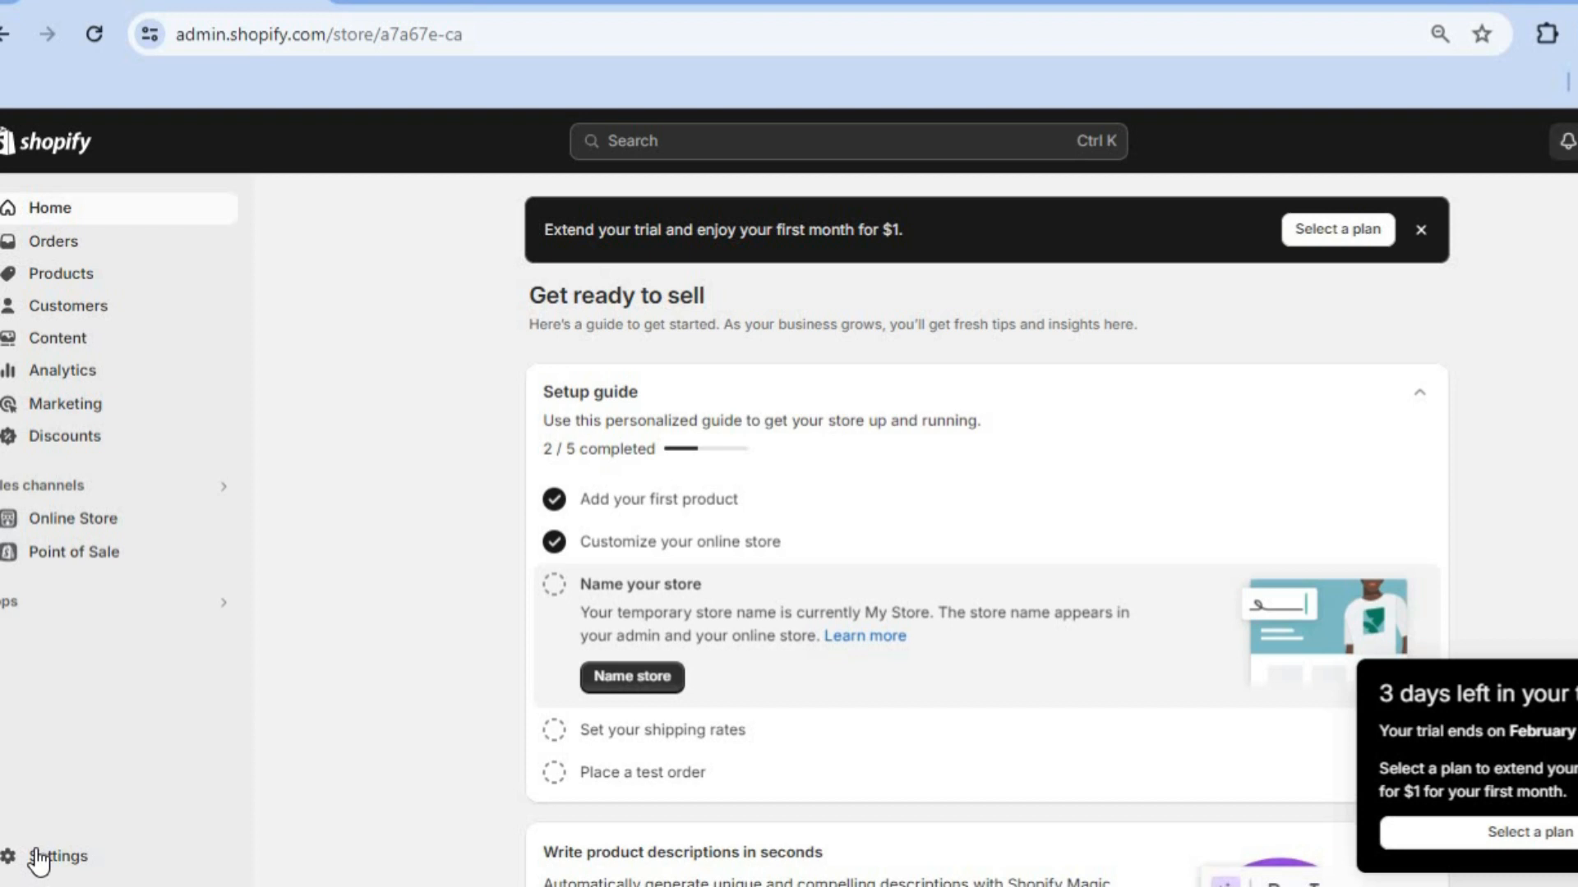
Step: Open the Shopify App Store from the store's app and sales channel settings
click(156, 600)
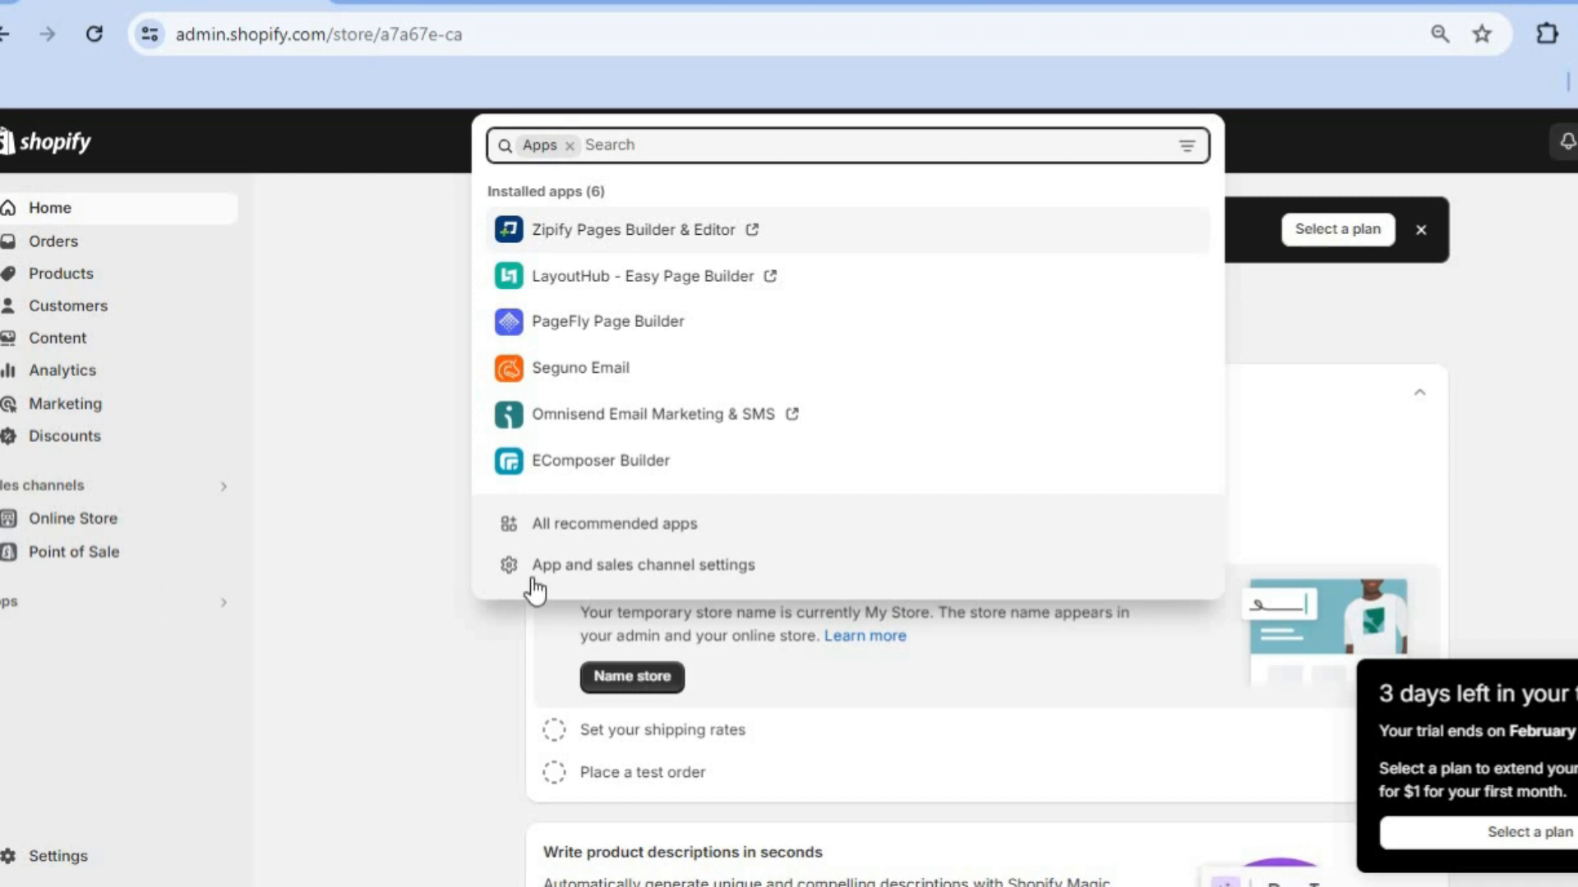
click(580, 567)
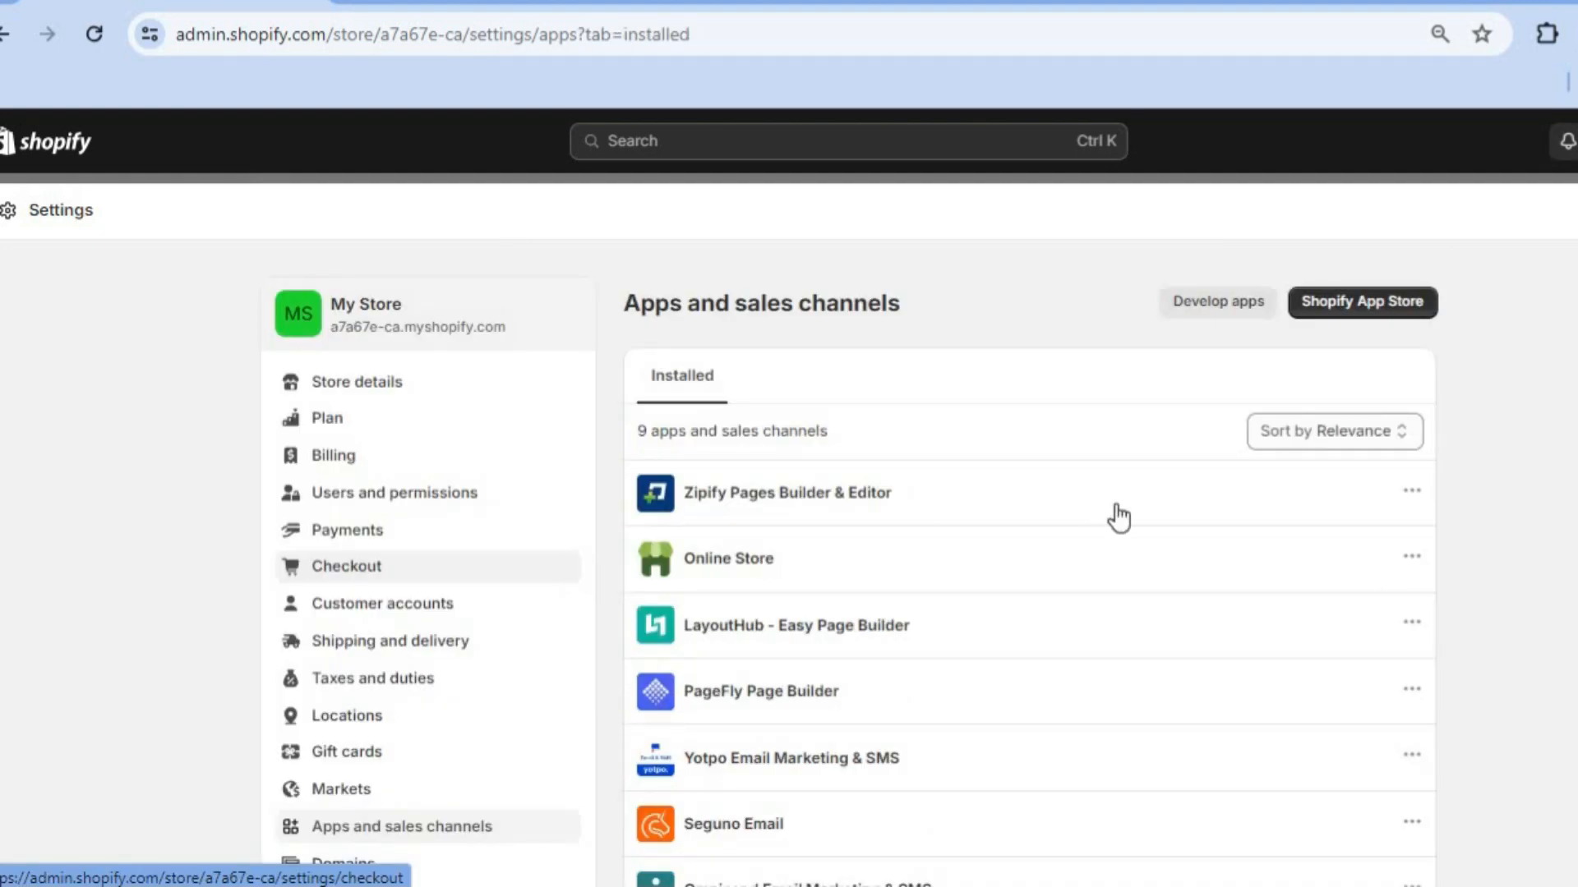
click(1369, 304)
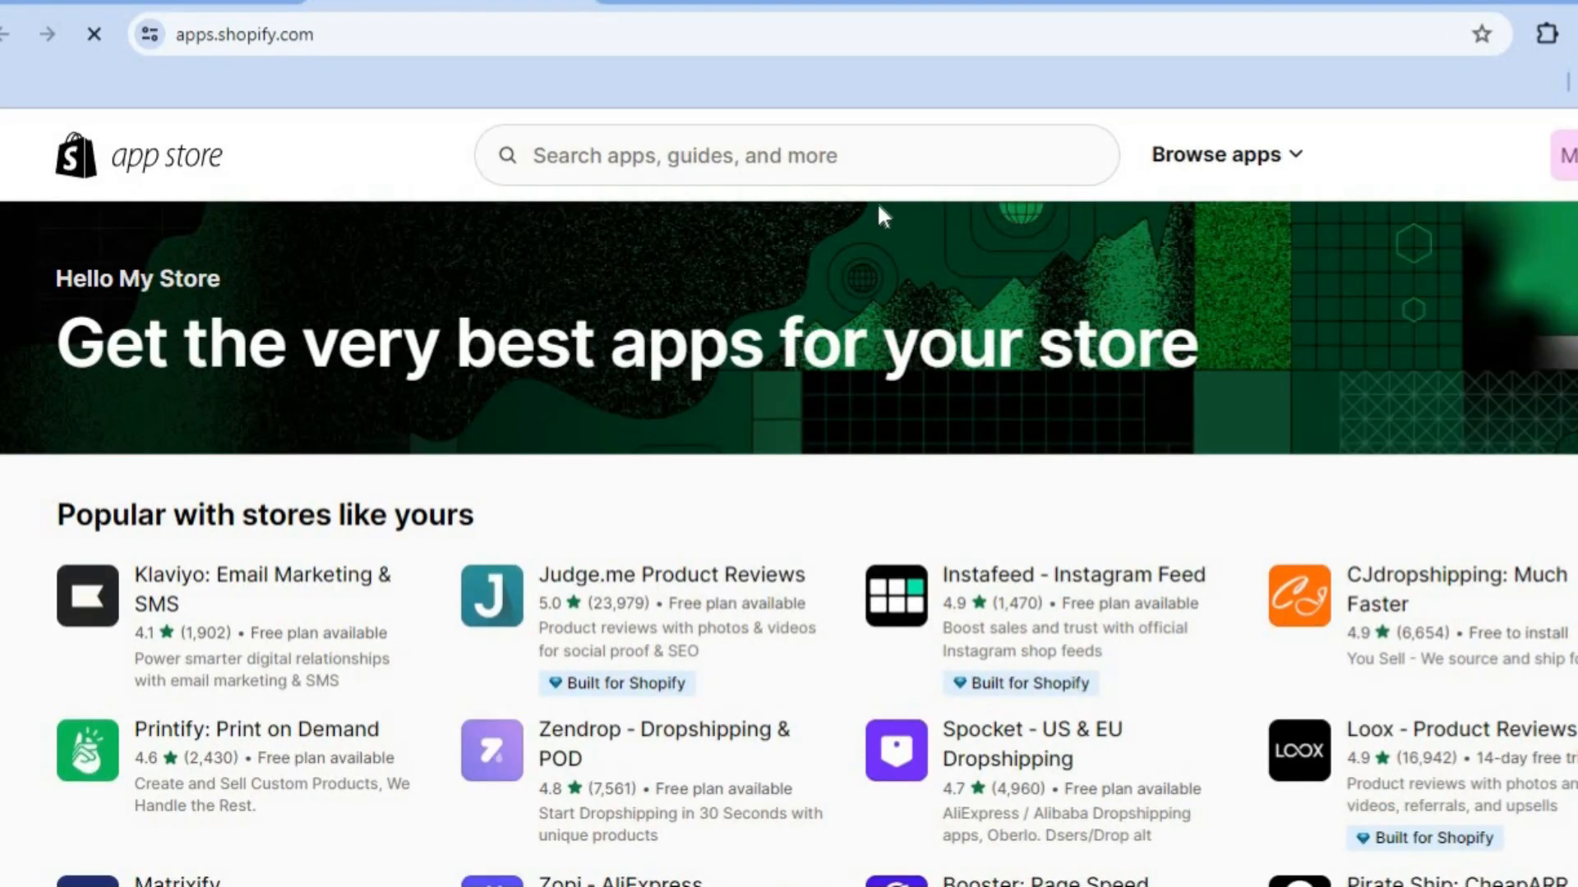
Step: Search the app store for "affiliate program" and open the UpPromote Affiliate Marketing listing
click(830, 145)
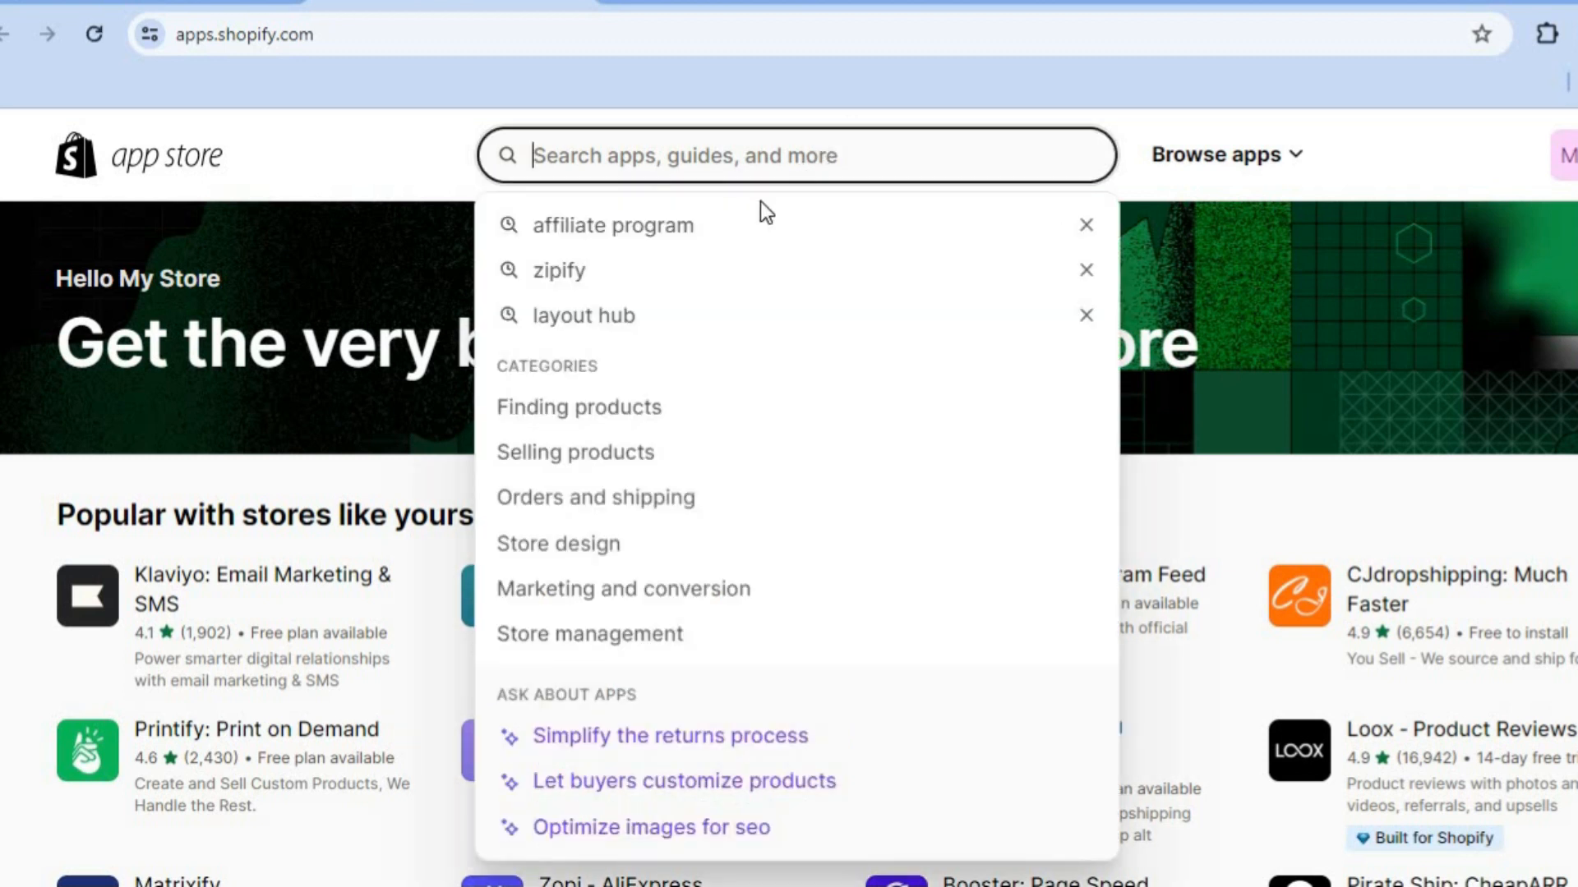
click(711, 235)
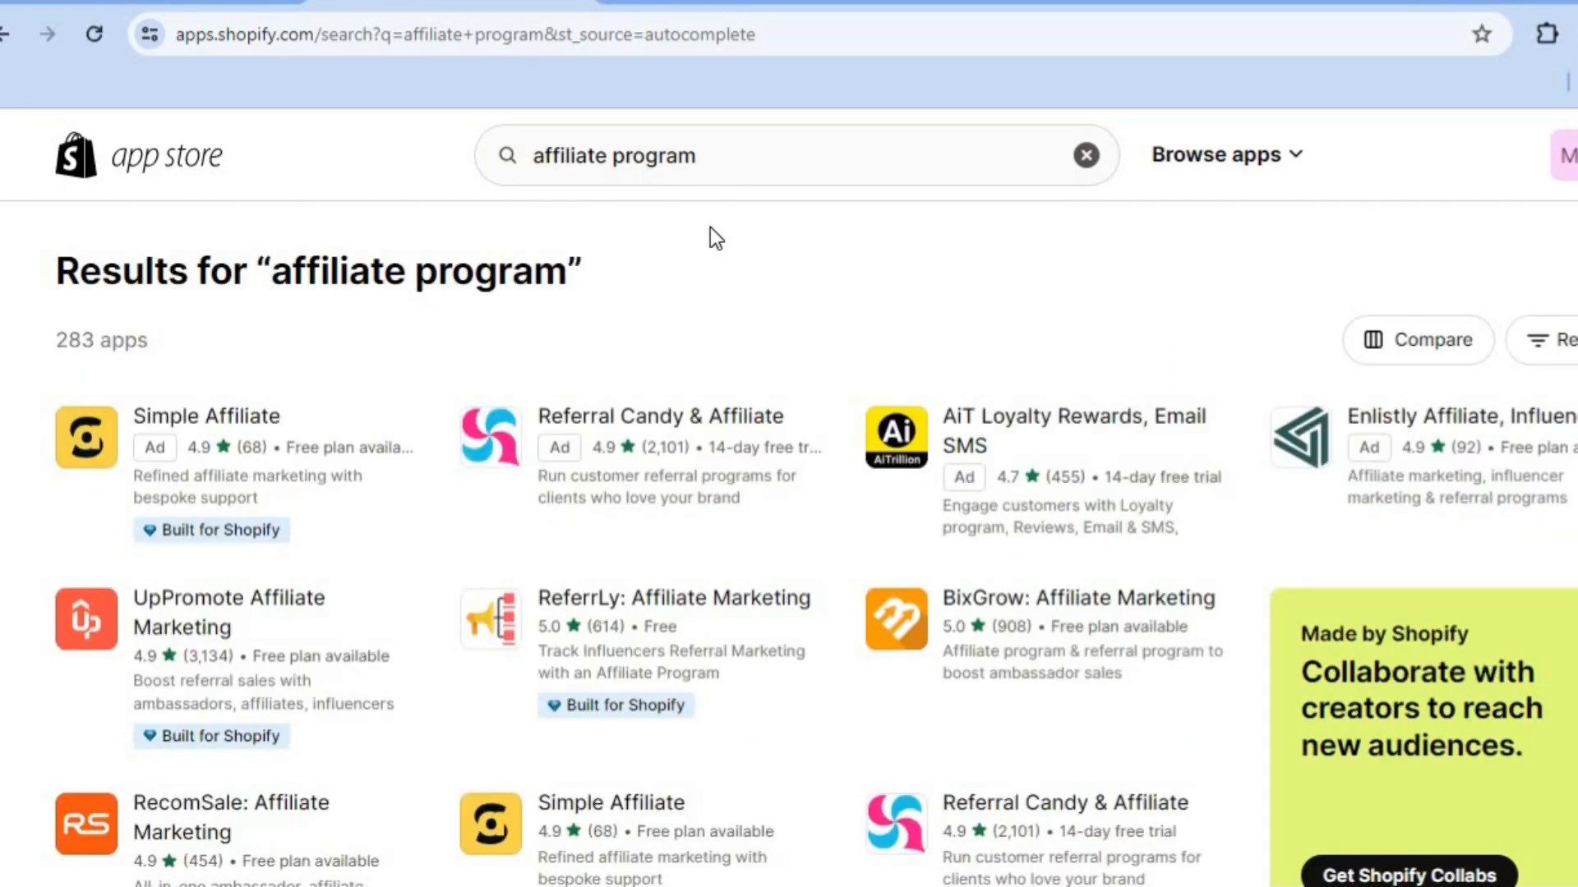
click(254, 618)
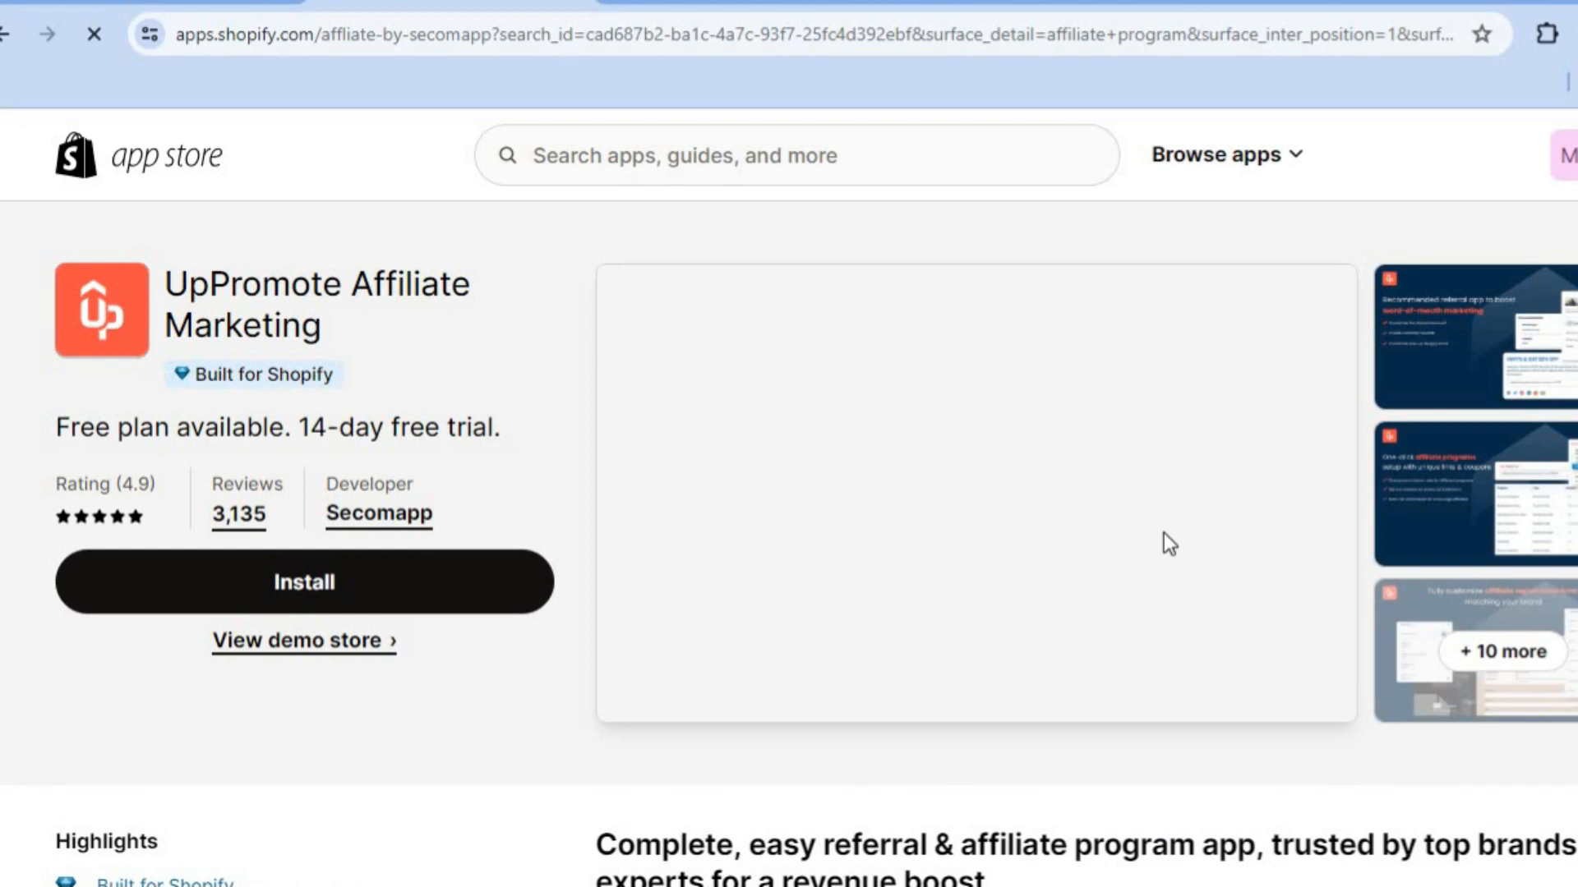
Step: Install the UpPromote Affiliate Marketing app with its requested store data access and go through the merchant registration form
scroll(789, 543, down, 12)
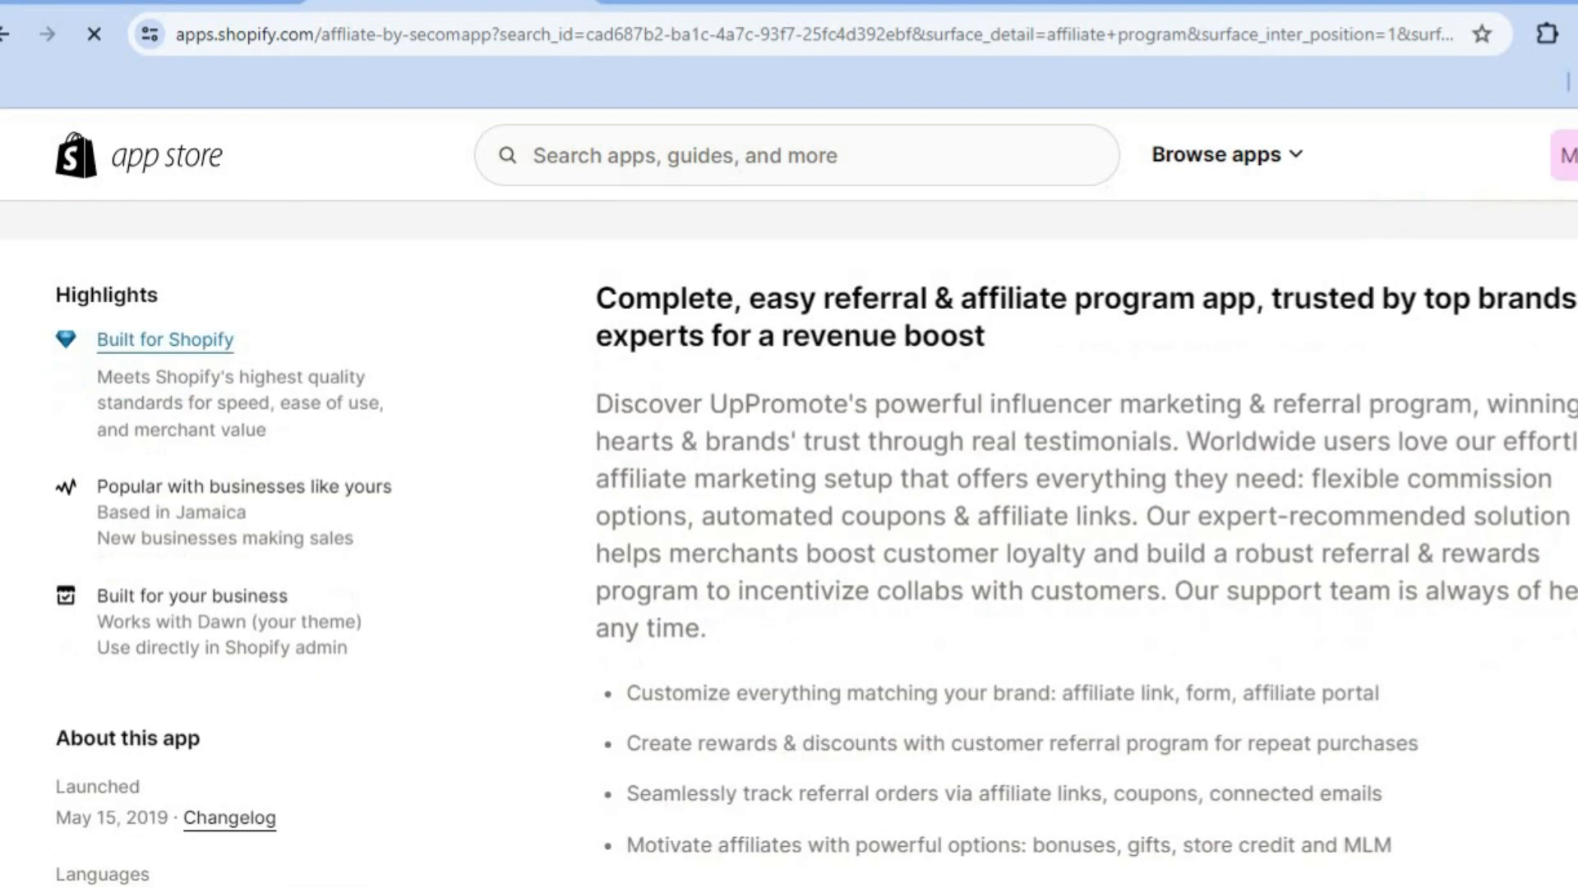
scroll(789, 543, down, 10)
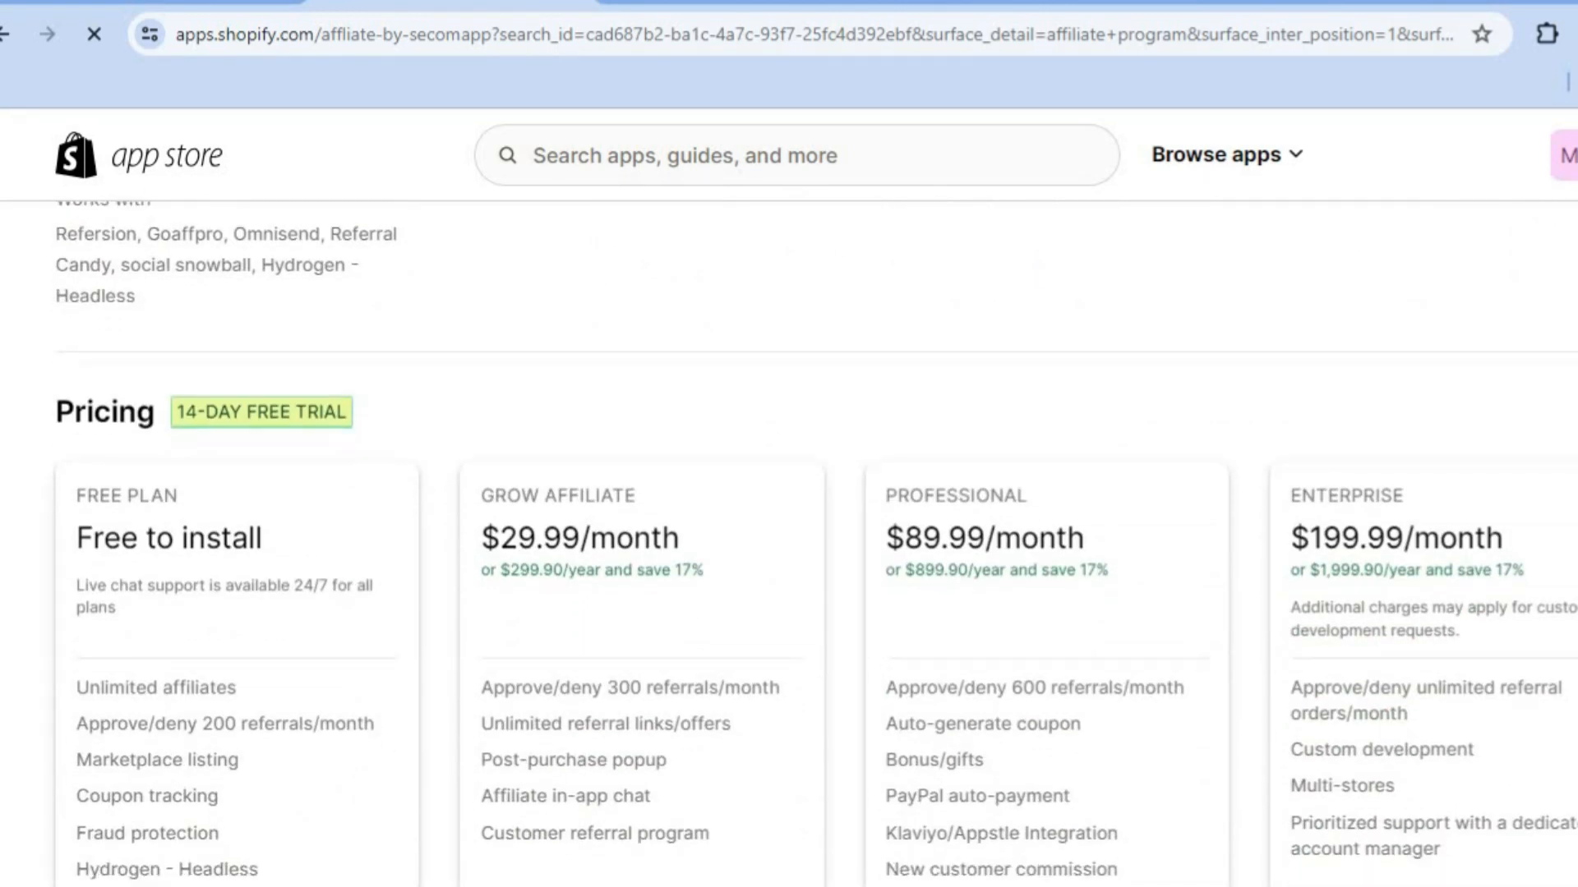
scroll(788, 542, up, 1)
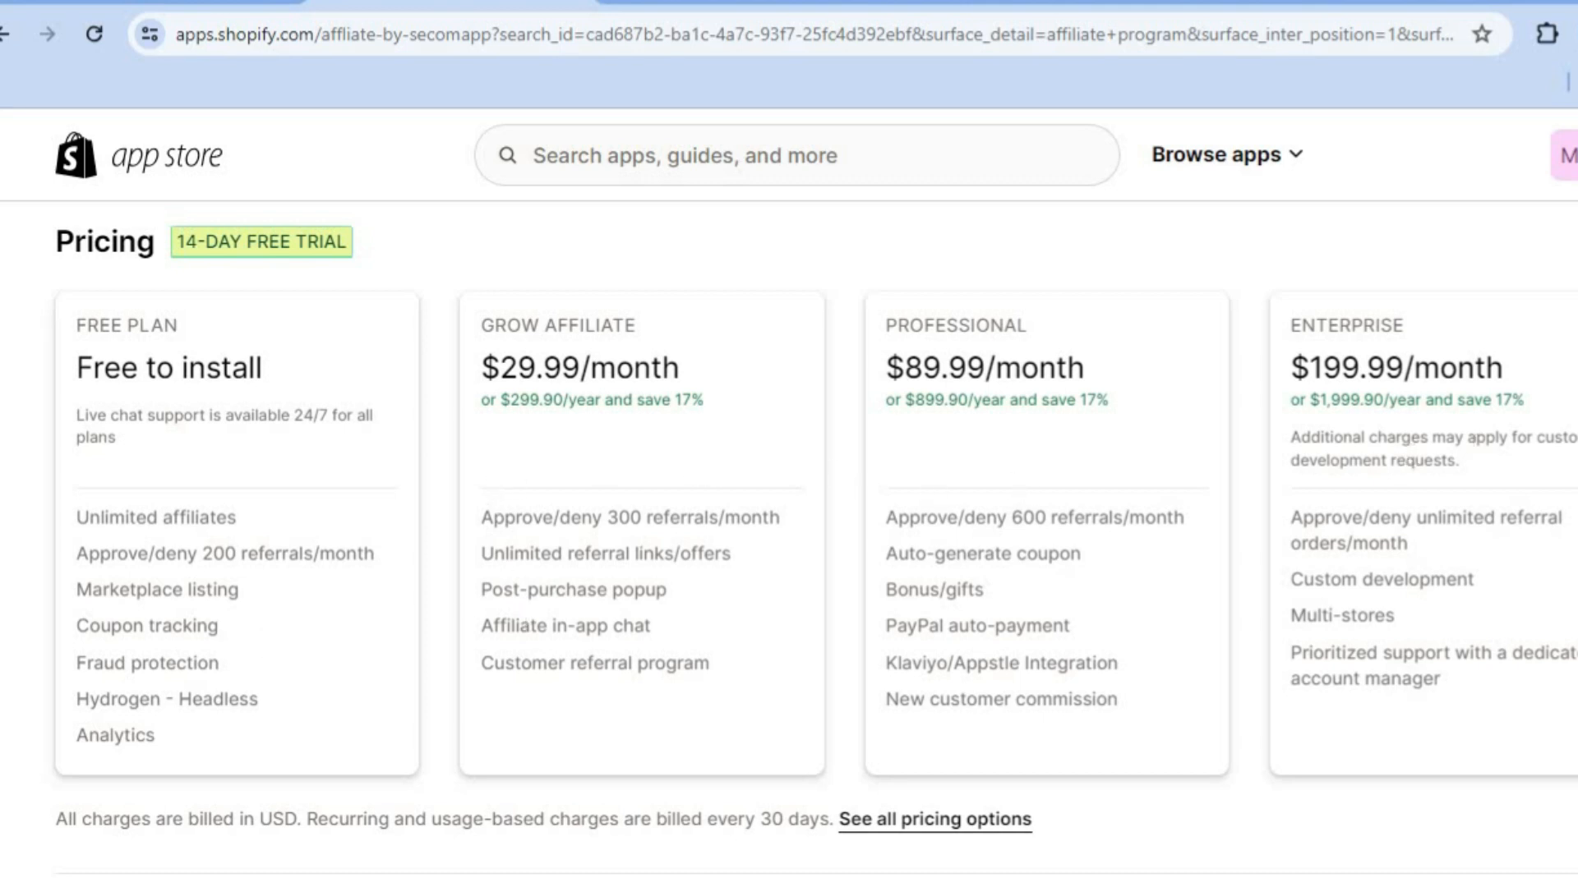
scroll(789, 534, up, 10)
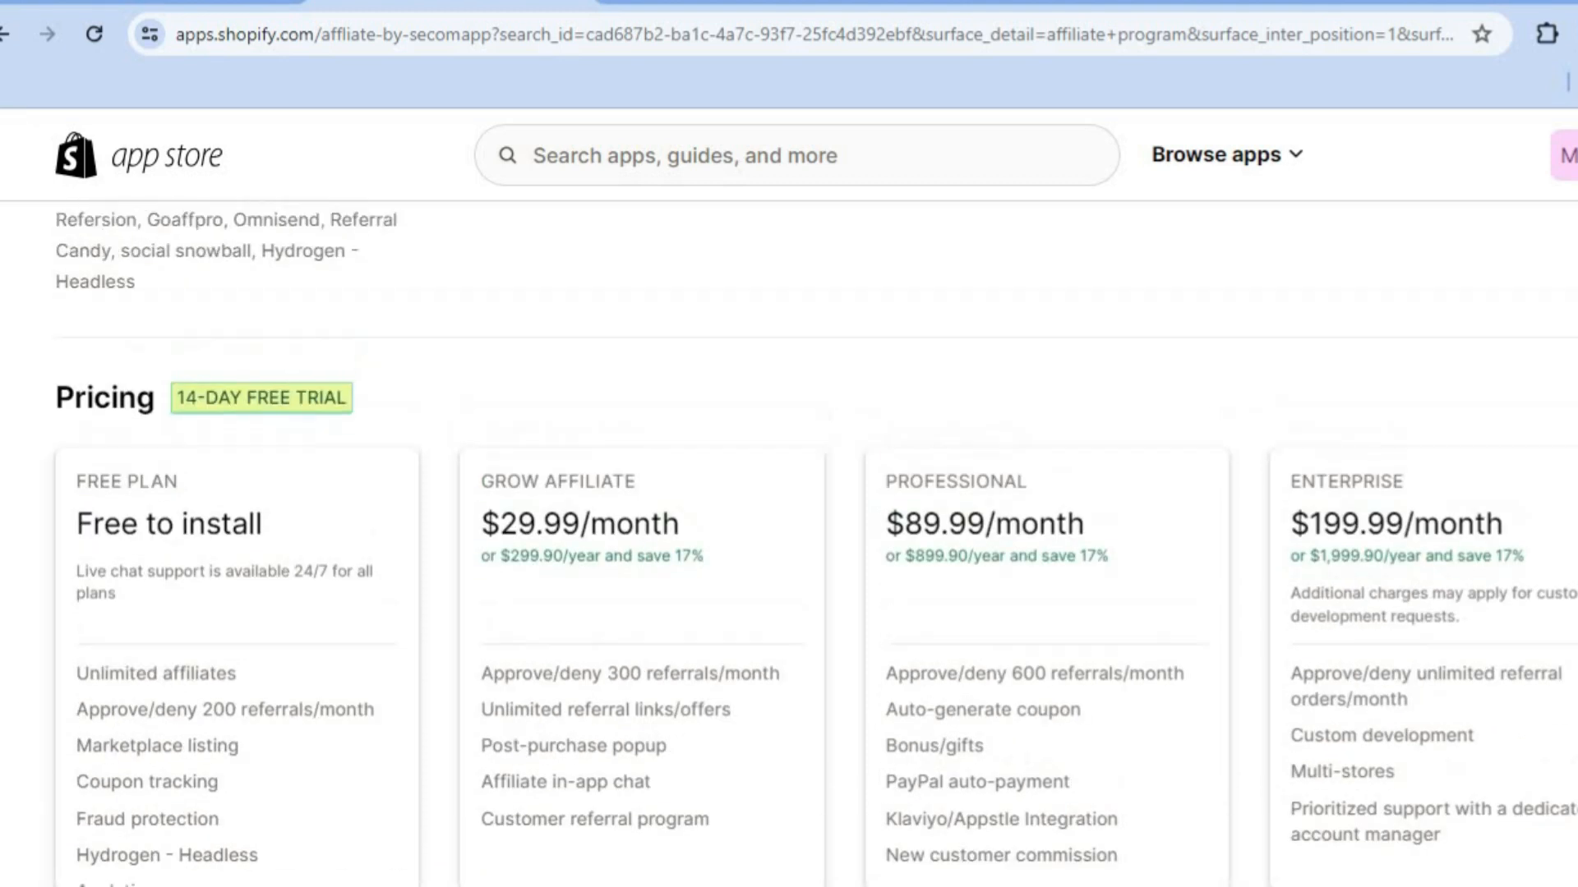
scroll(532, 532, up, 7)
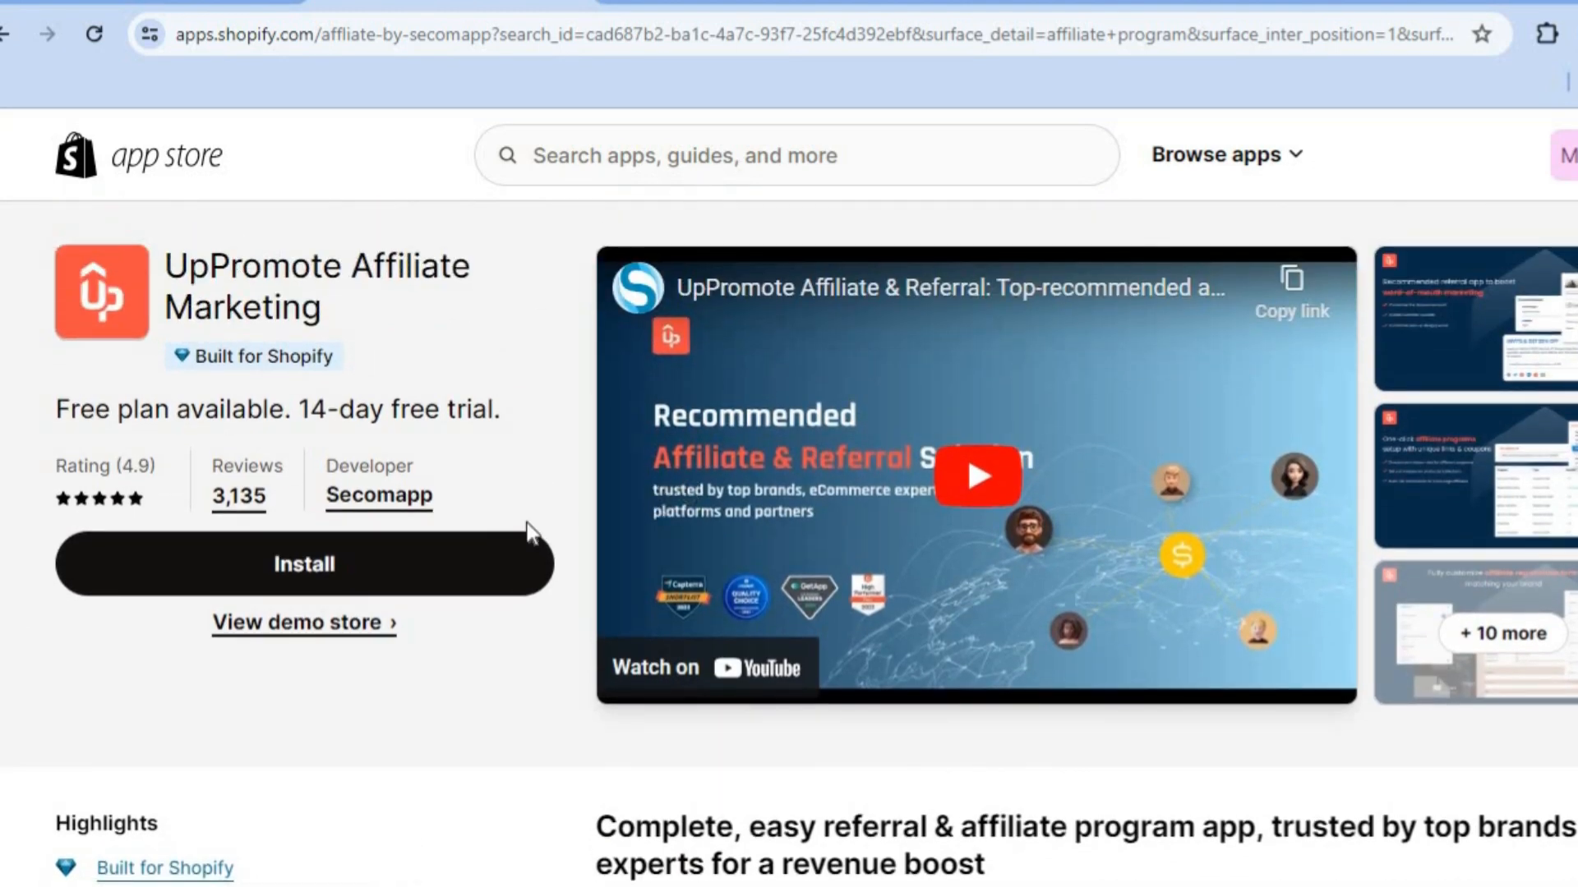
click(411, 573)
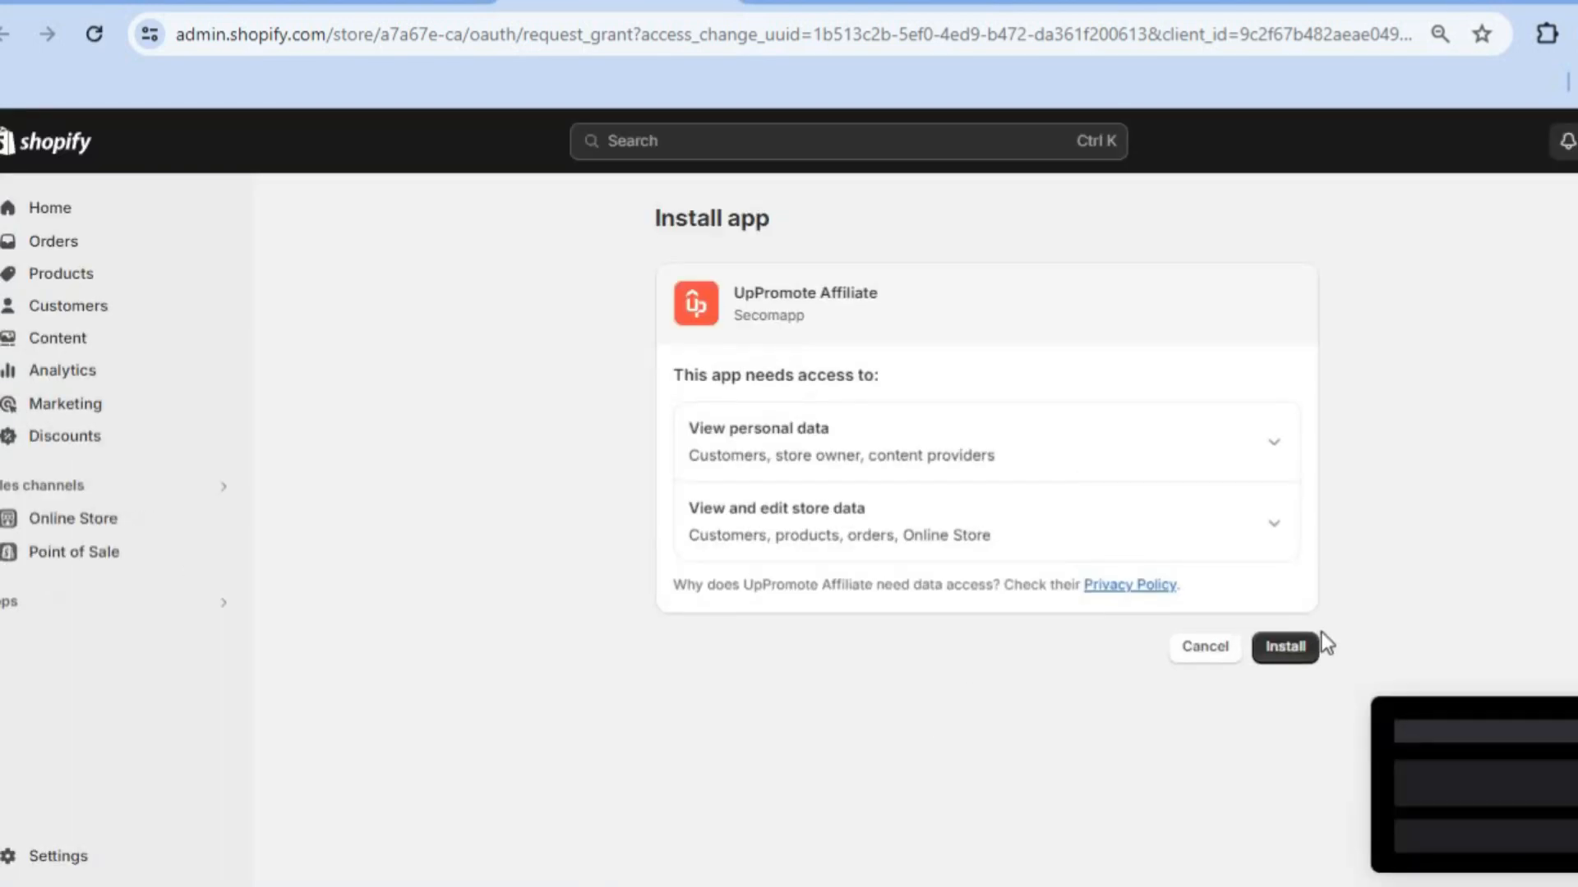
click(1298, 646)
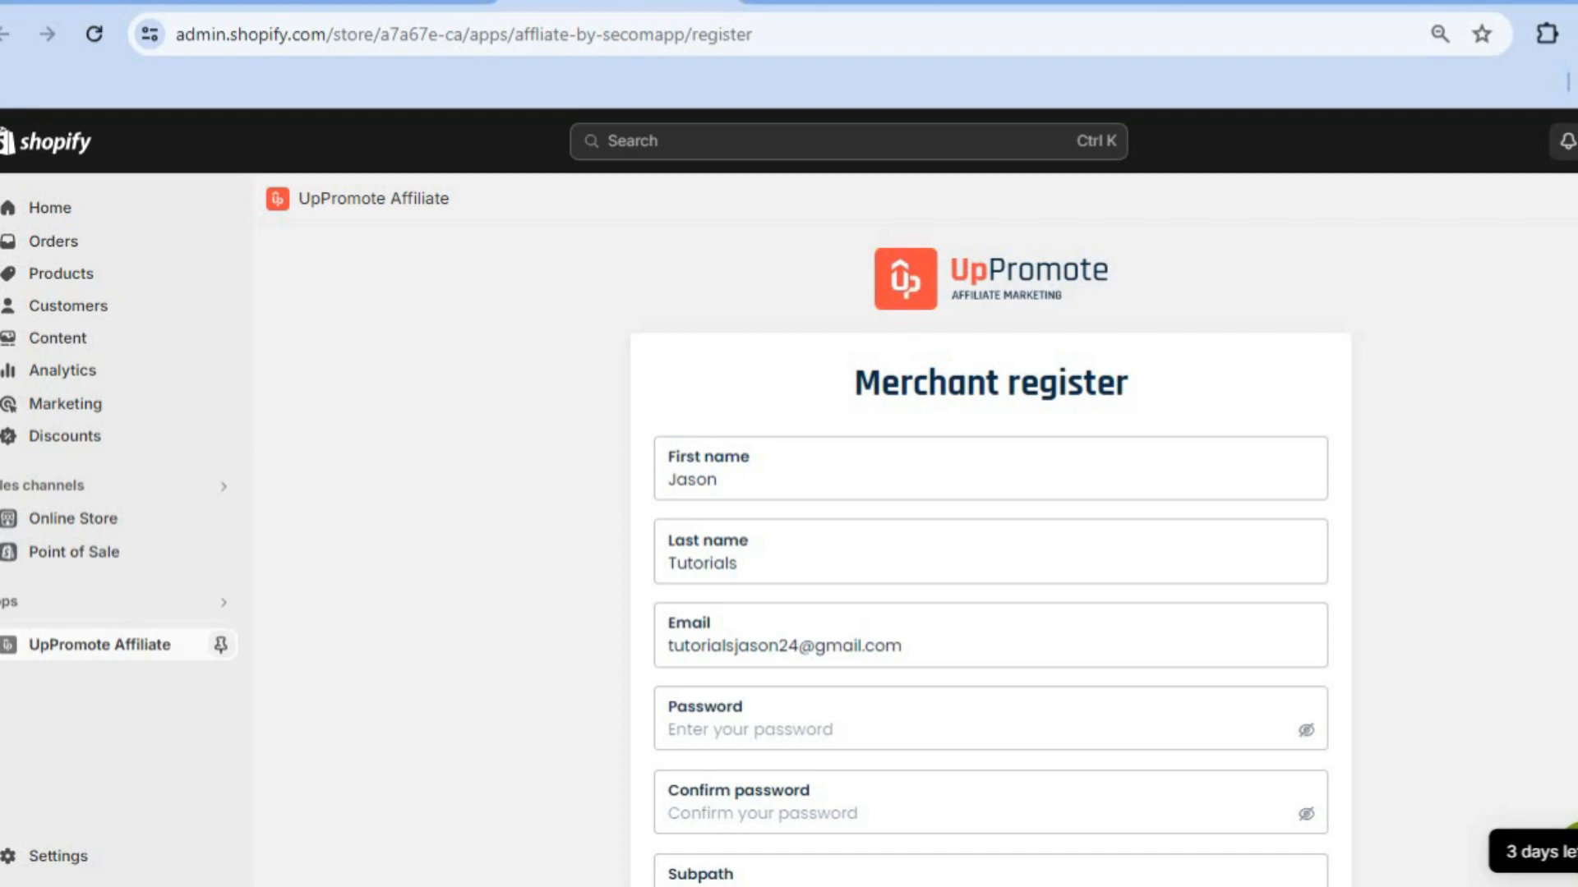
scroll(1266, 572, down, 4)
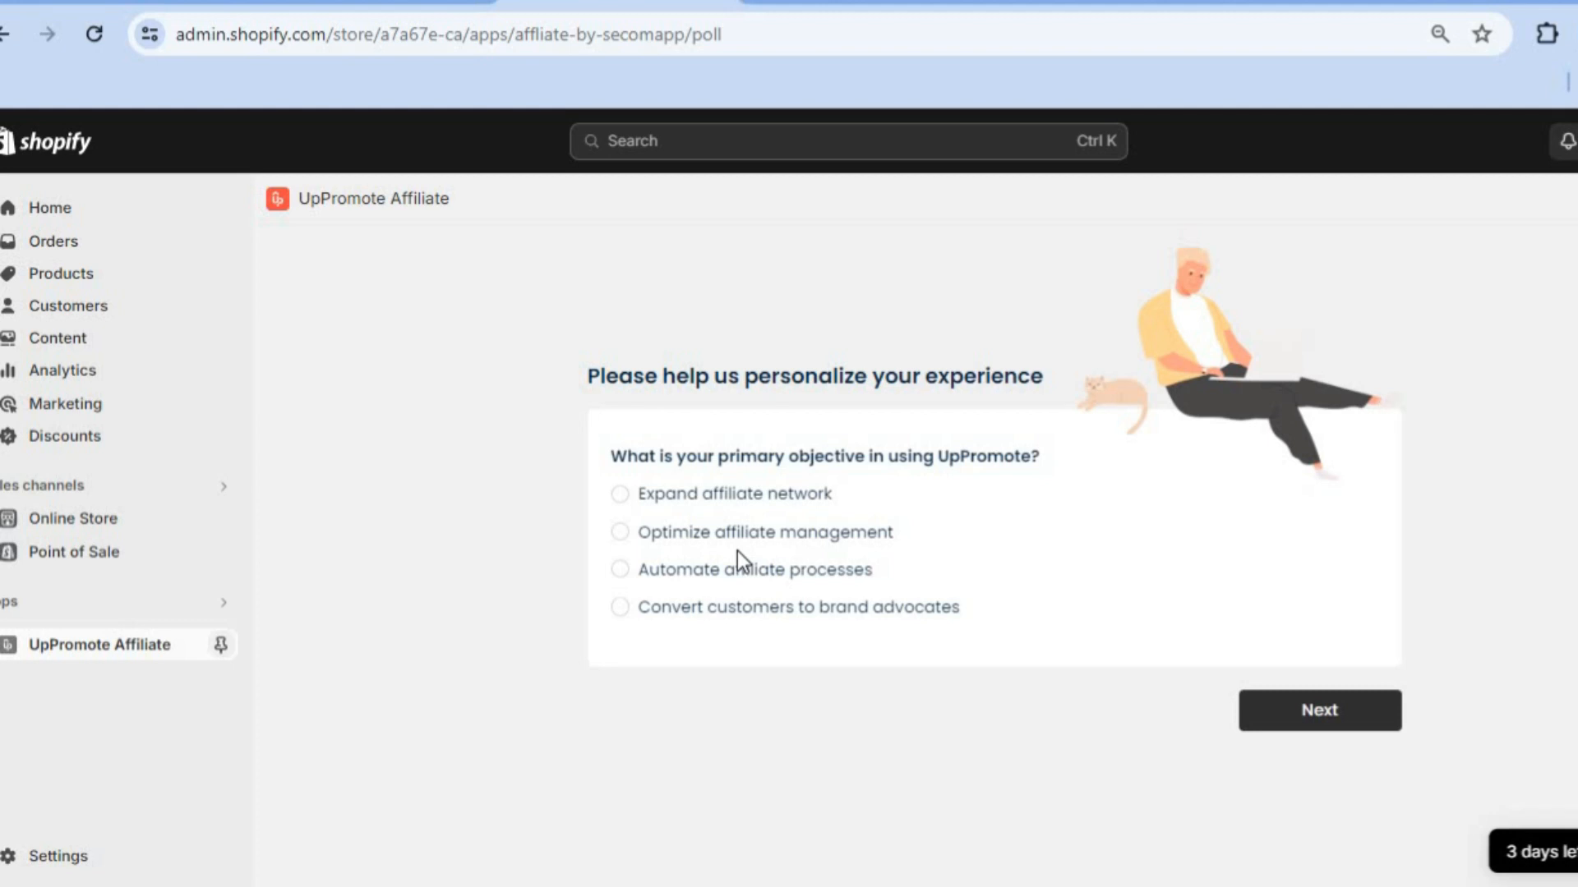
Step: Answer the personalization survey with "Expand affiliate network" as the primary objective and 0 current affiliates
click(620, 496)
click(1351, 727)
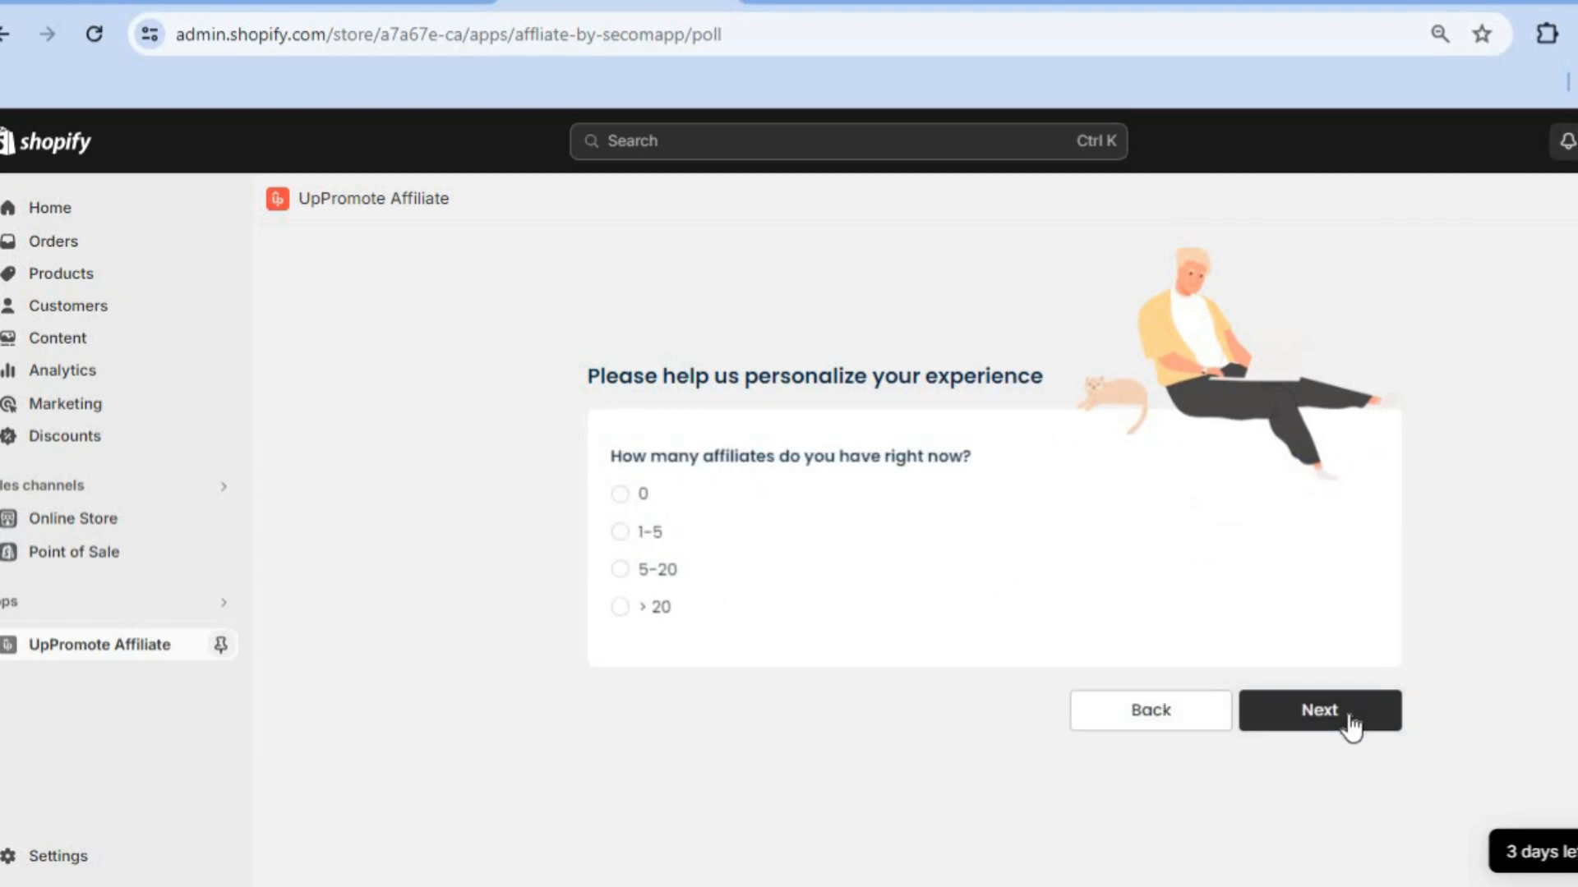
click(622, 495)
click(1294, 708)
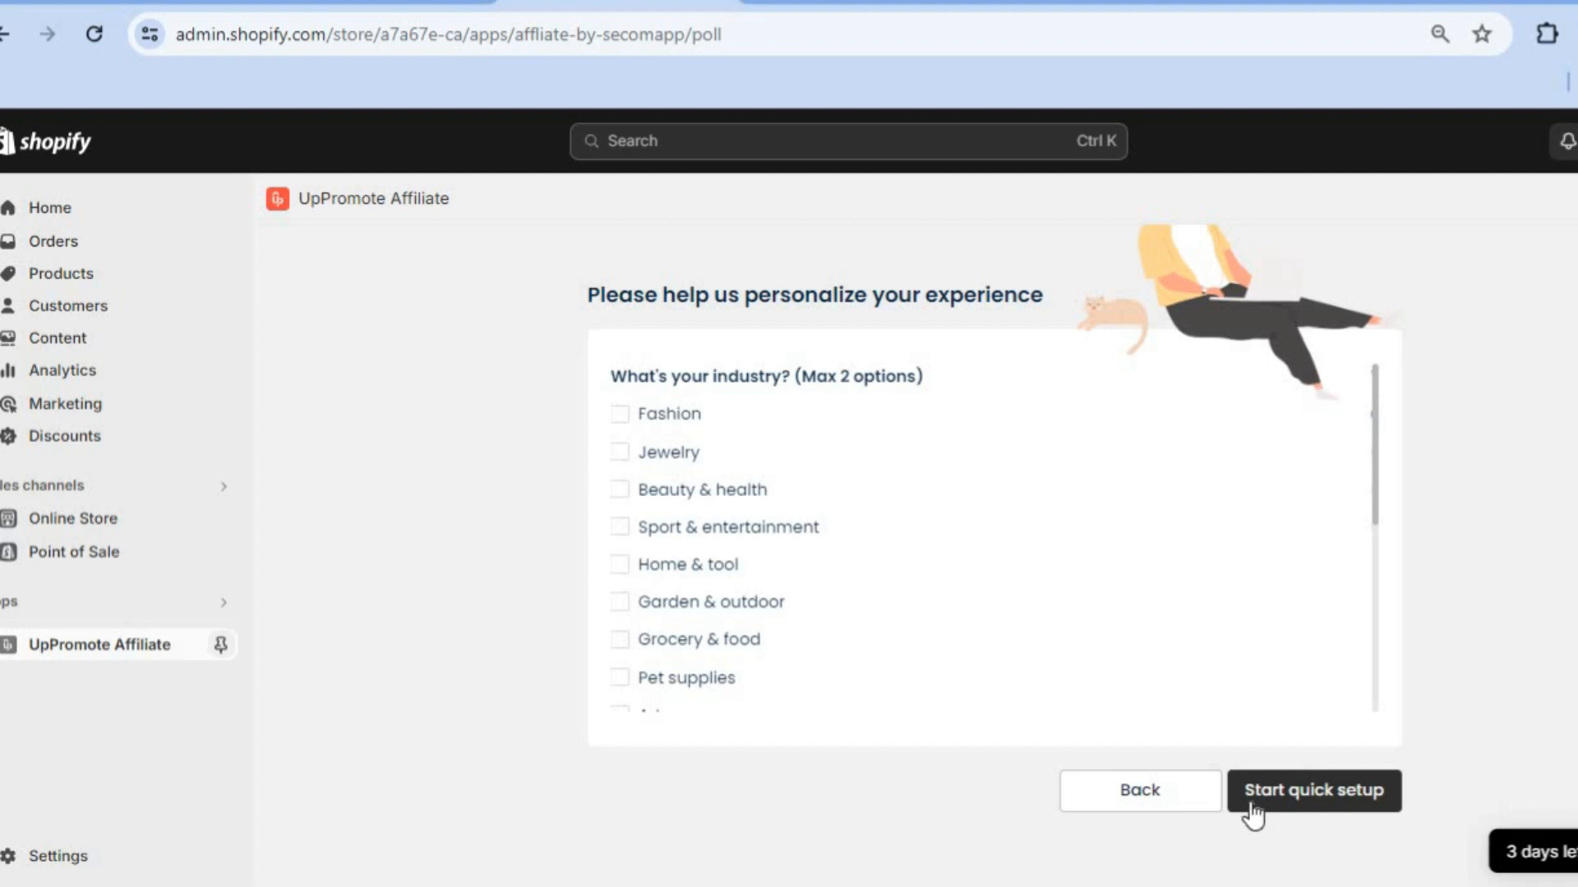
Step: Choose an industry in the survey's final question and start the quick setup onboarding
drag(1377, 491, 1361, 711)
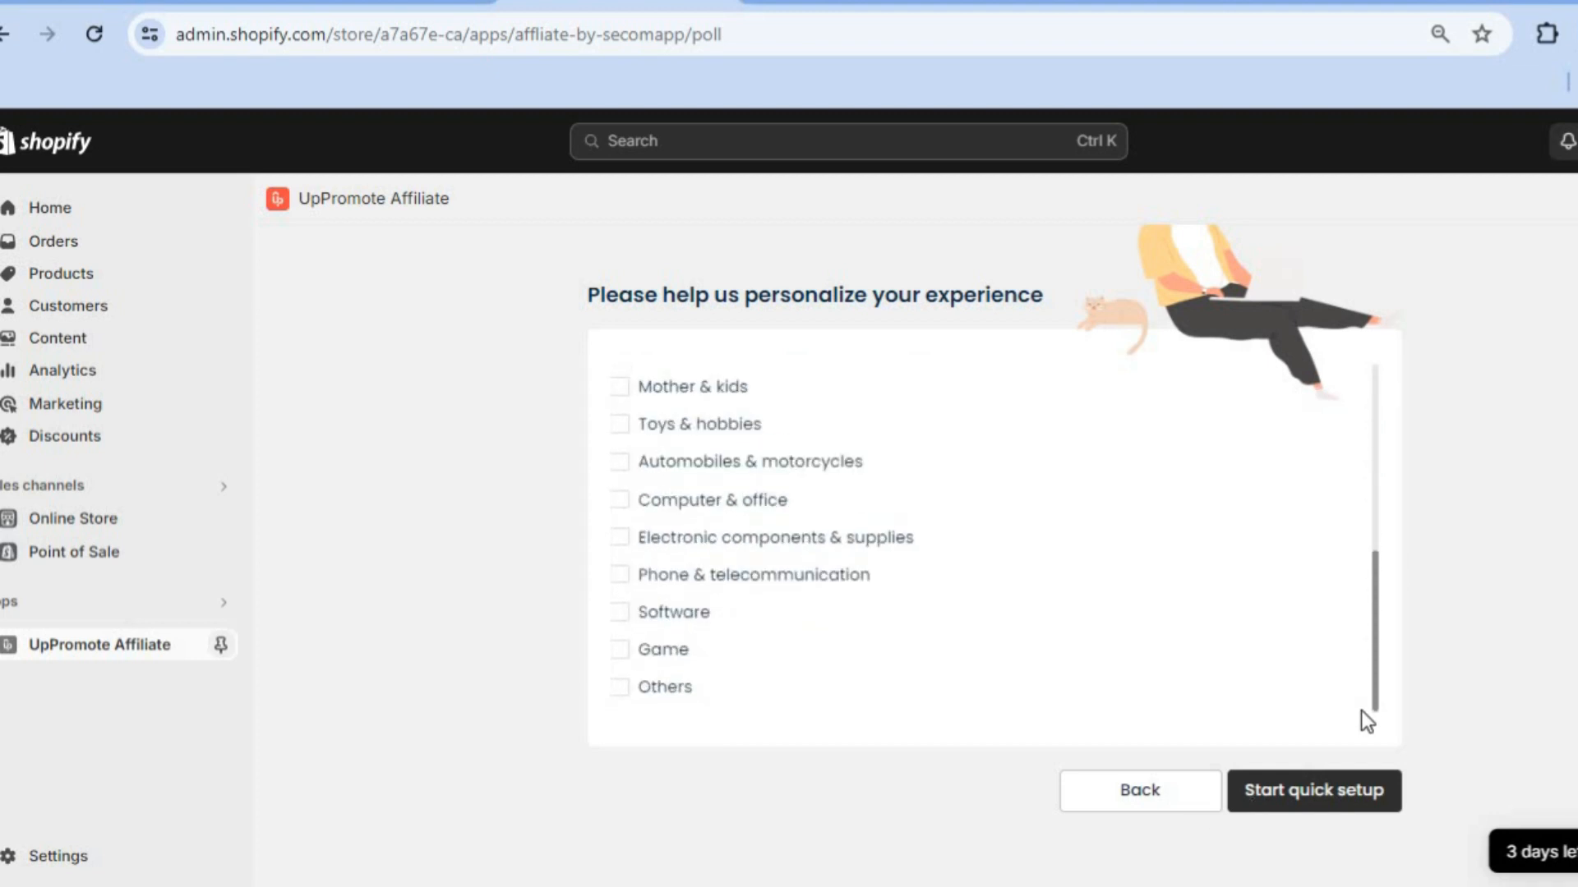
scroll(1370, 478, up, 5)
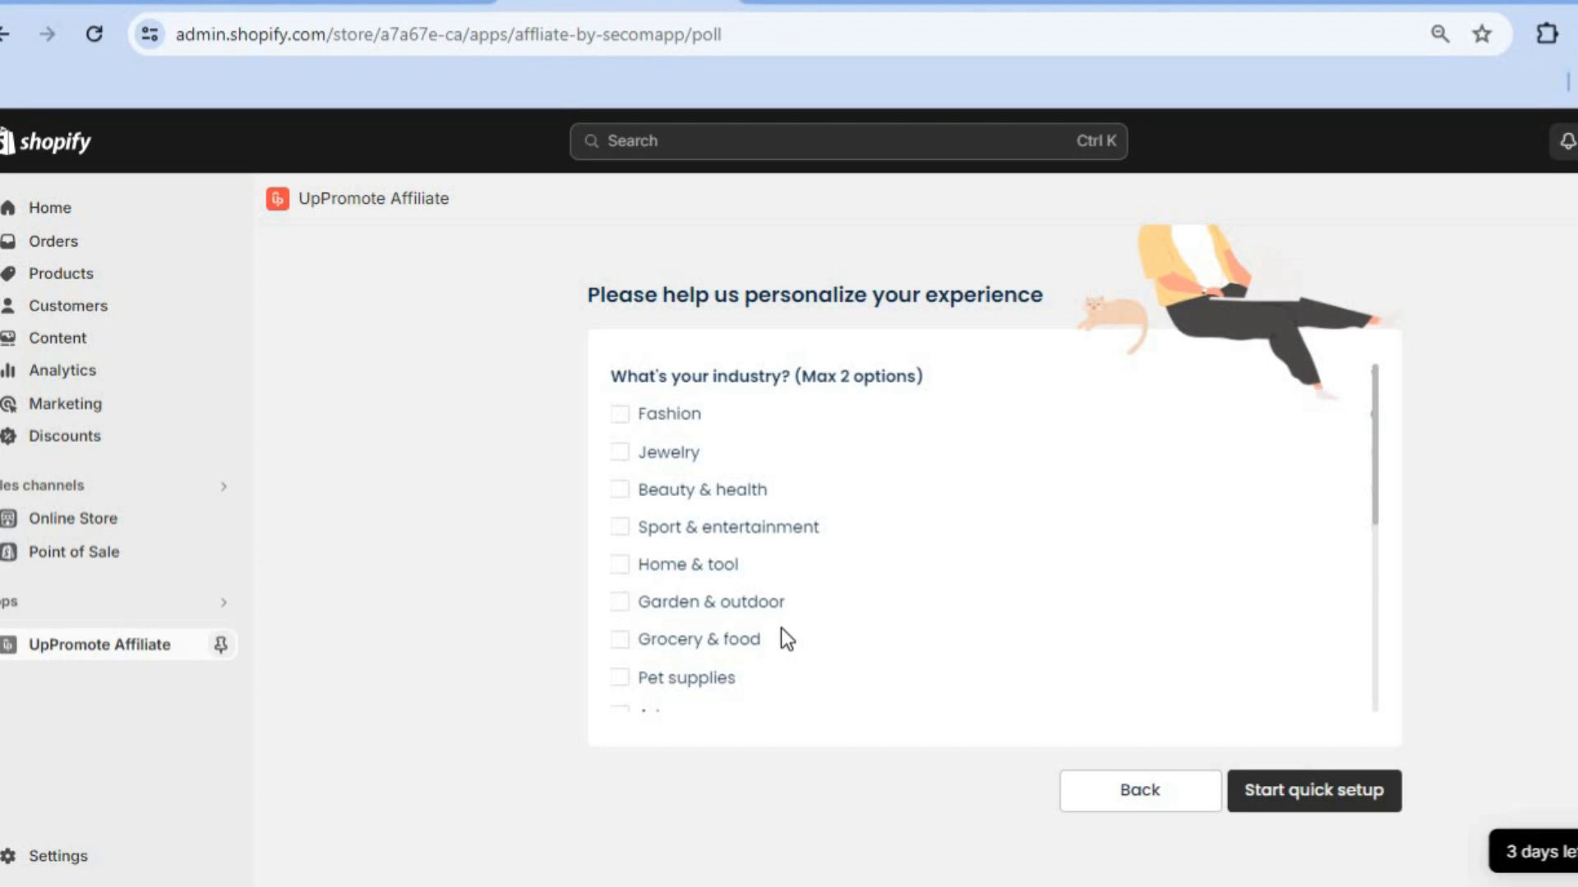
click(620, 610)
click(1321, 799)
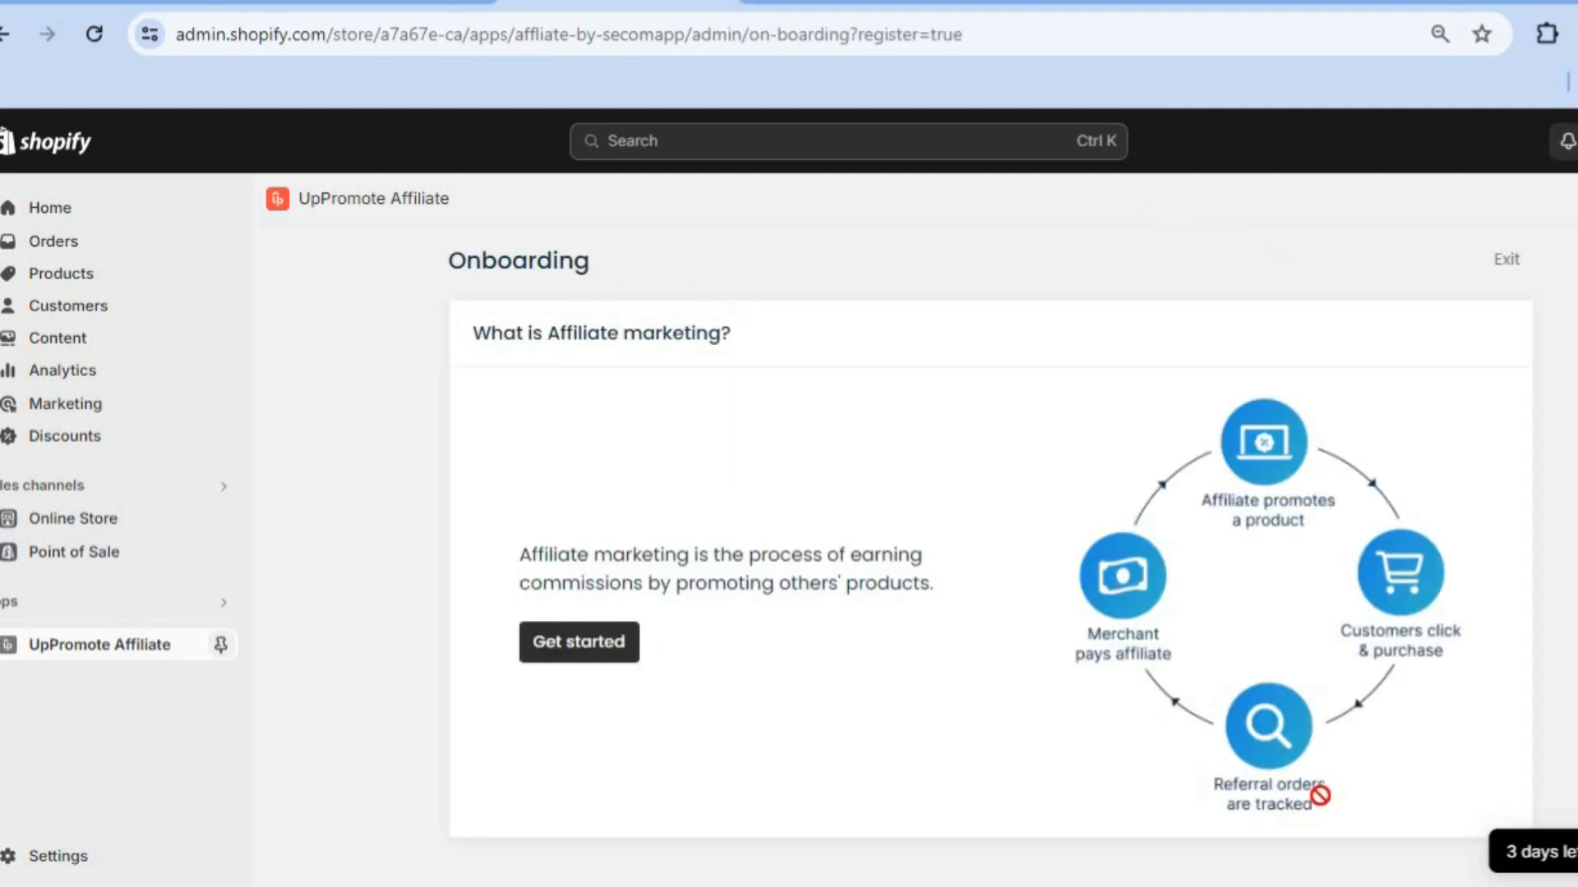
click(600, 646)
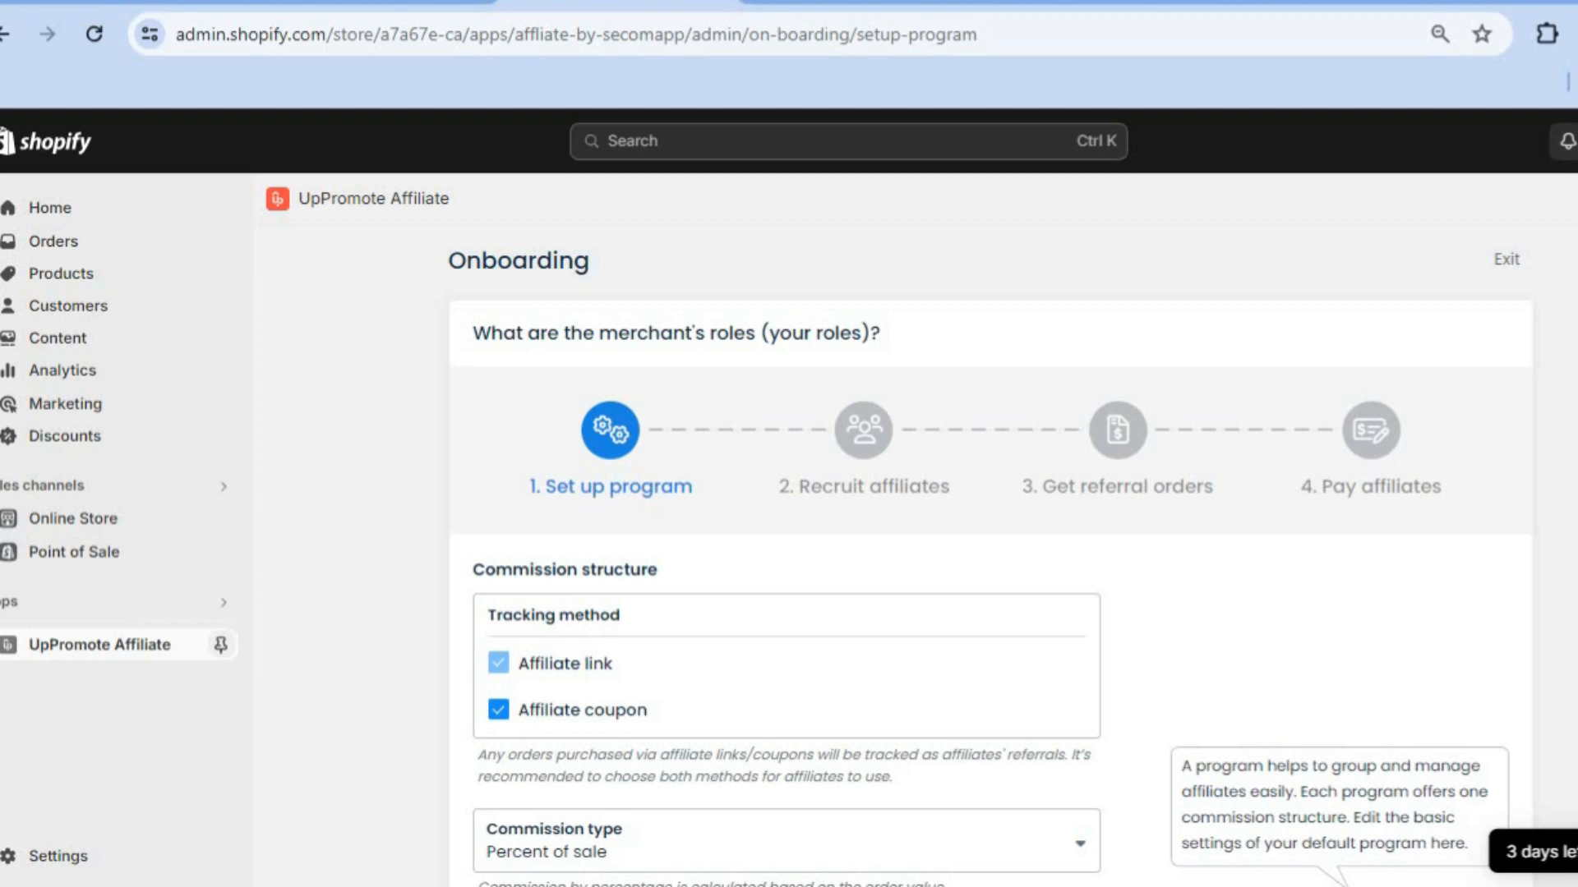
Step: Save the default program's commission structure with Percent of sale as the commission type
scroll(991, 567, down, 3)
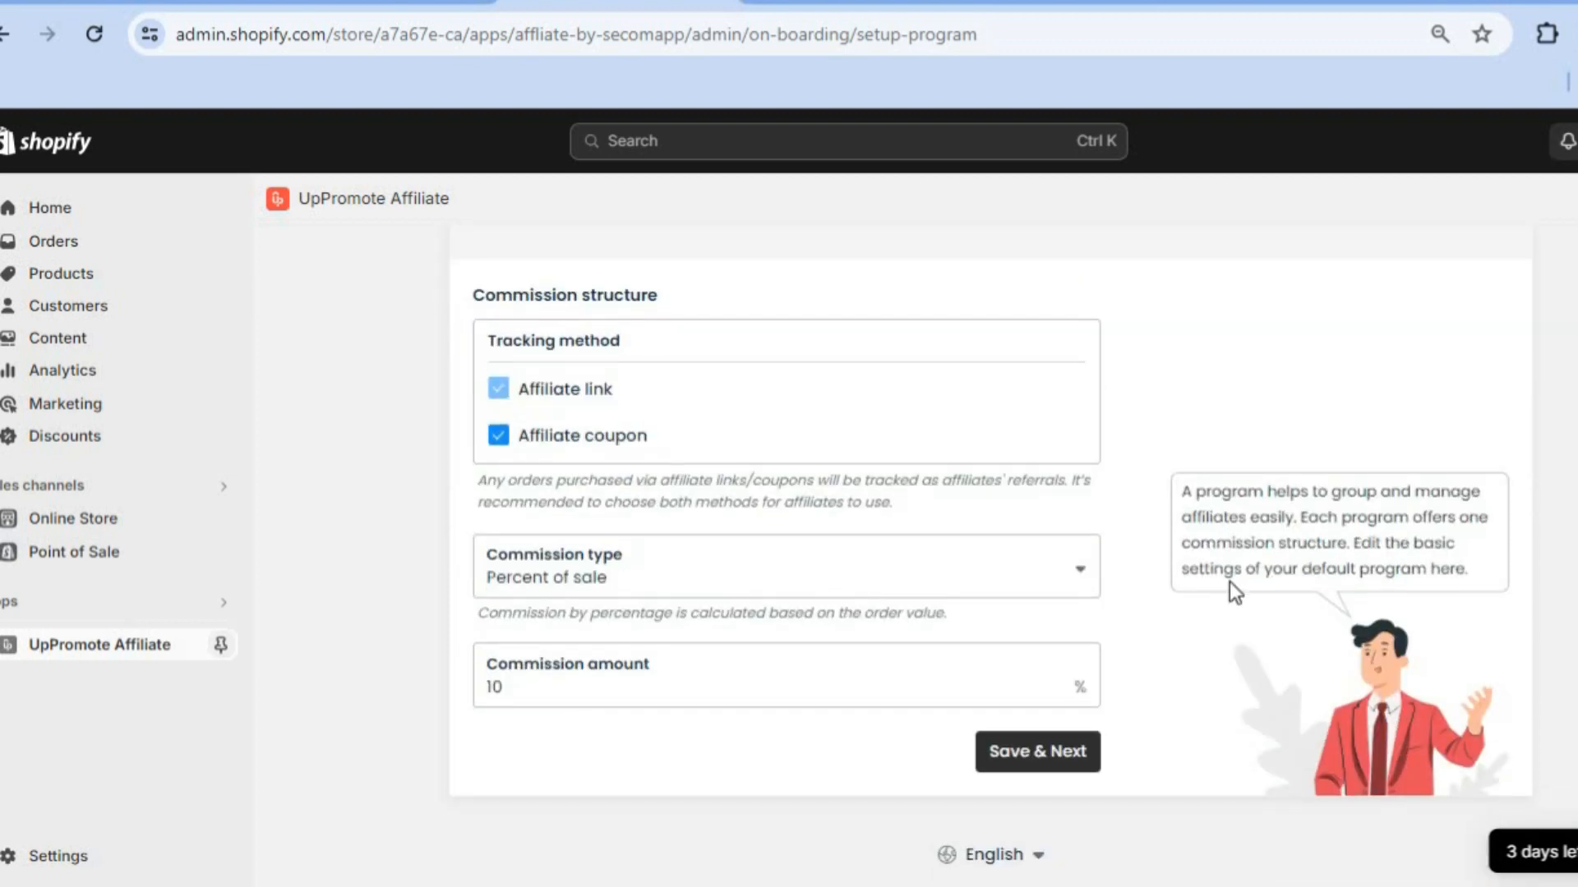
click(1068, 583)
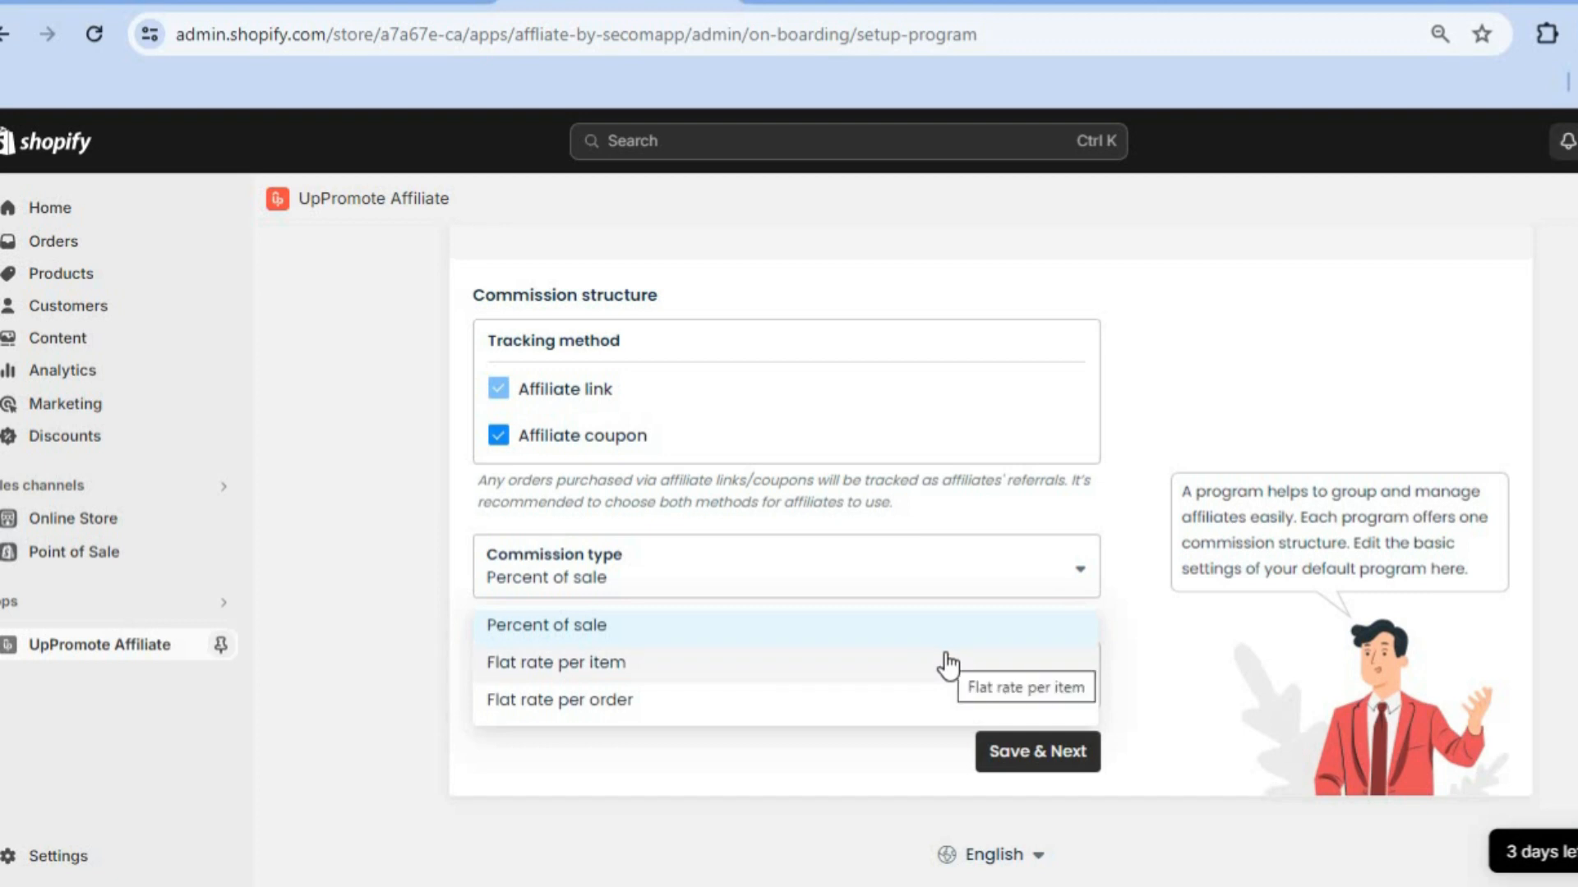
click(1128, 612)
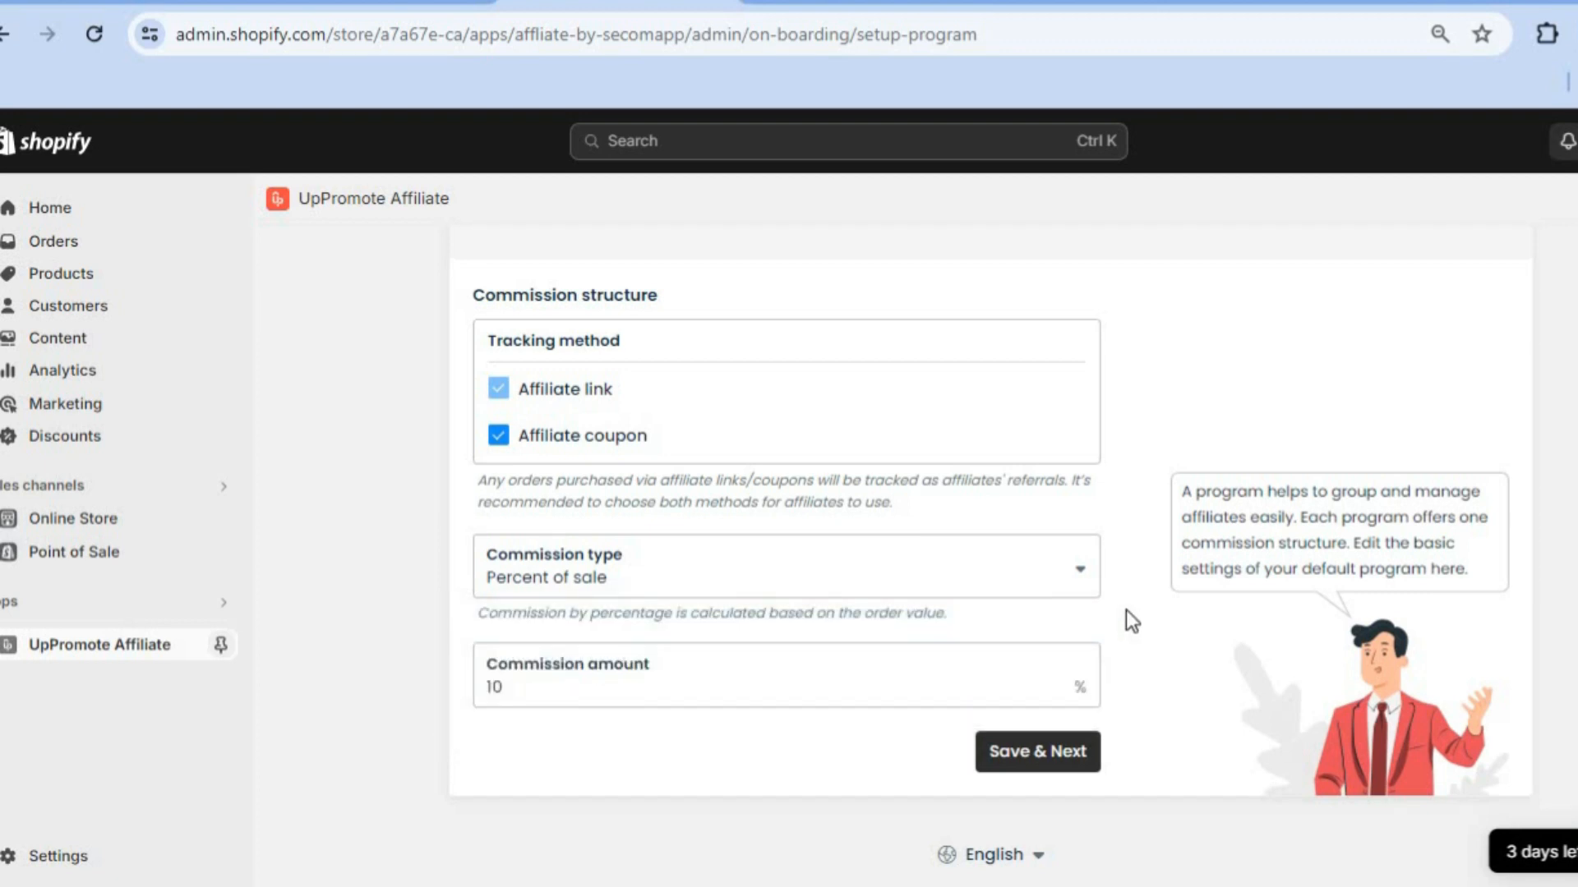
click(504, 697)
click(1033, 761)
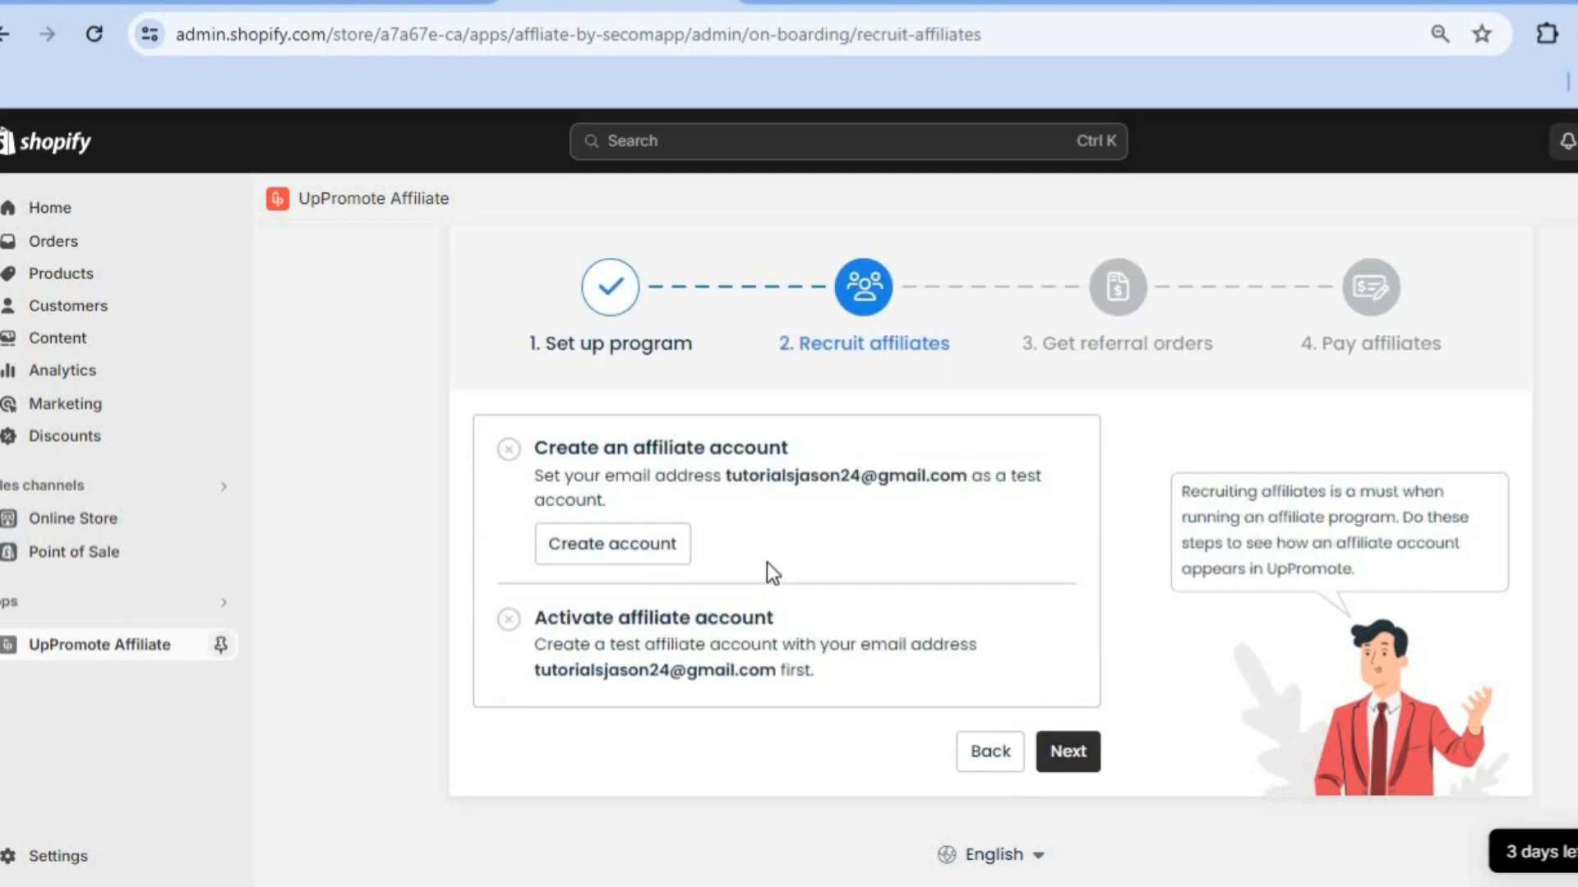
Step: Create and activate the test affiliate account, and continue to the Get referral orders stage
click(633, 550)
click(1032, 713)
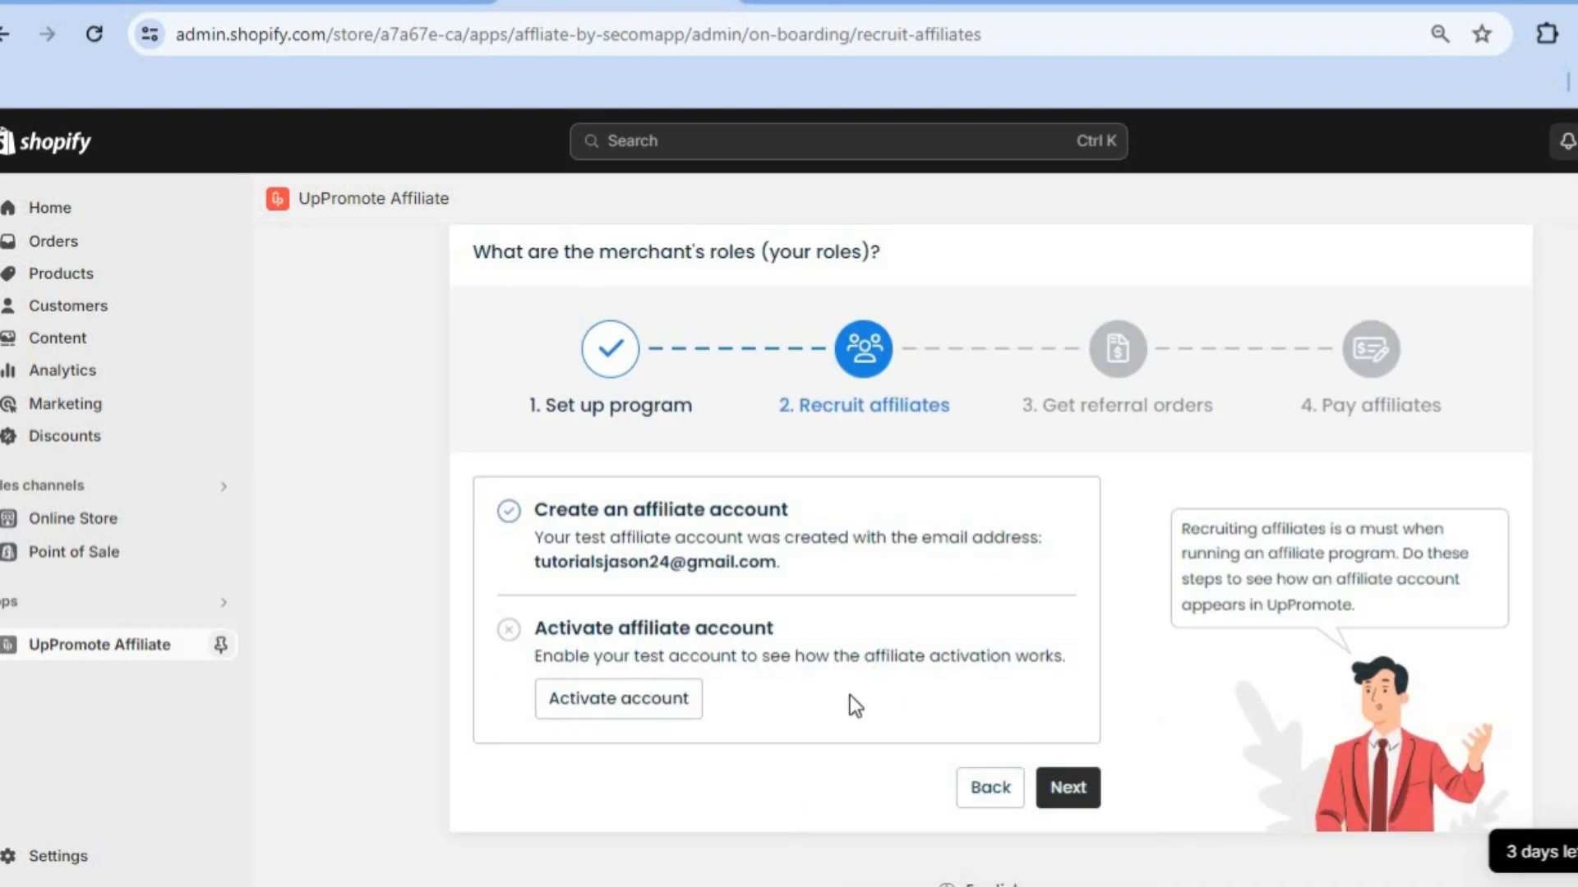
click(664, 708)
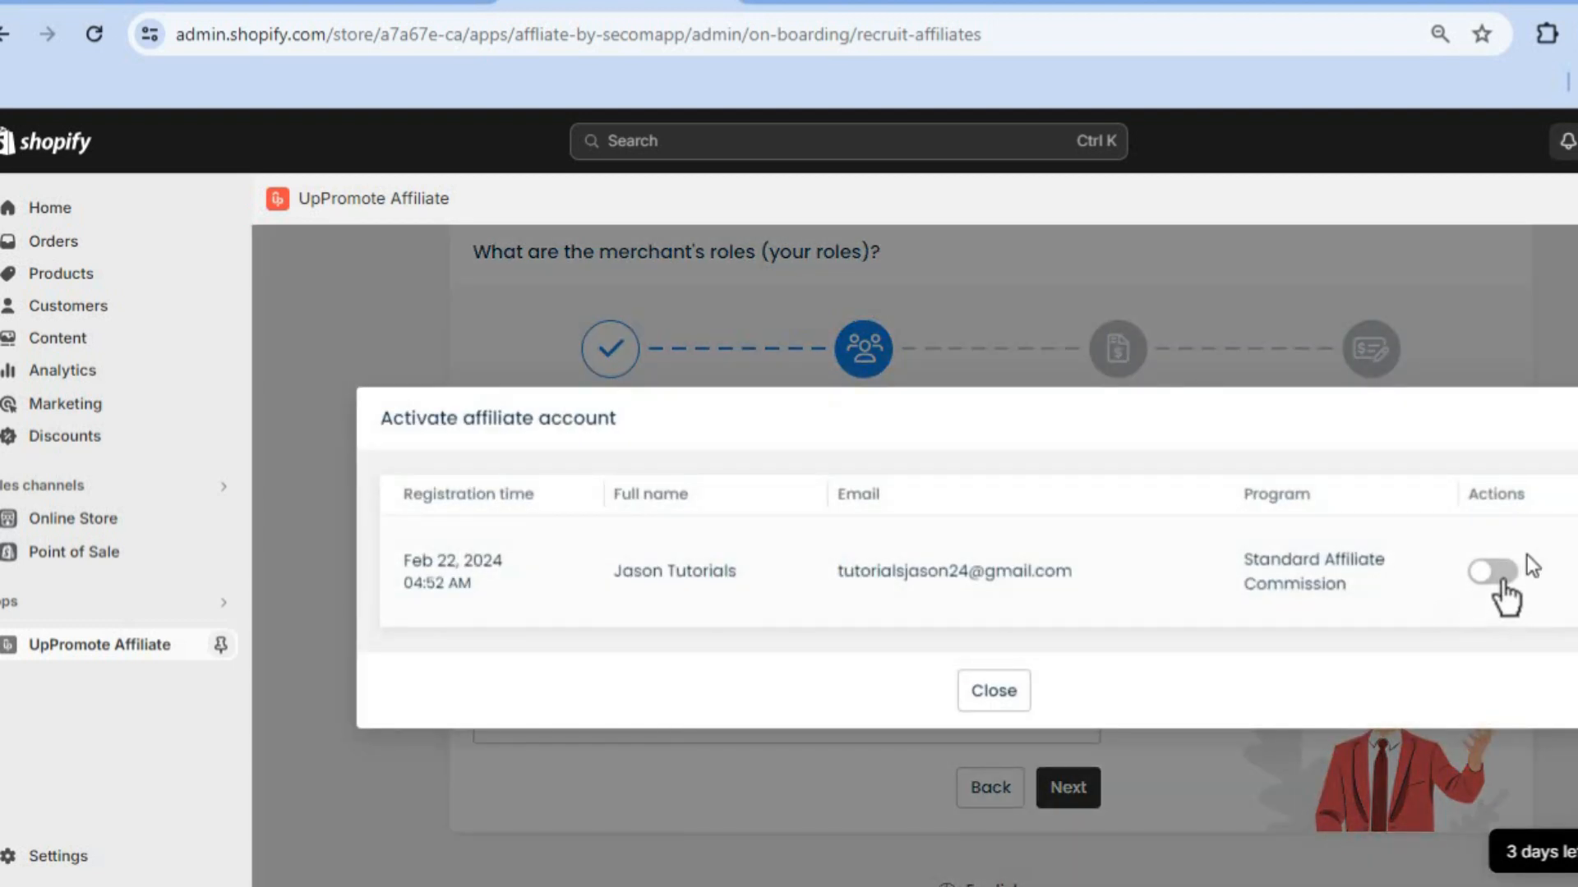
click(1493, 574)
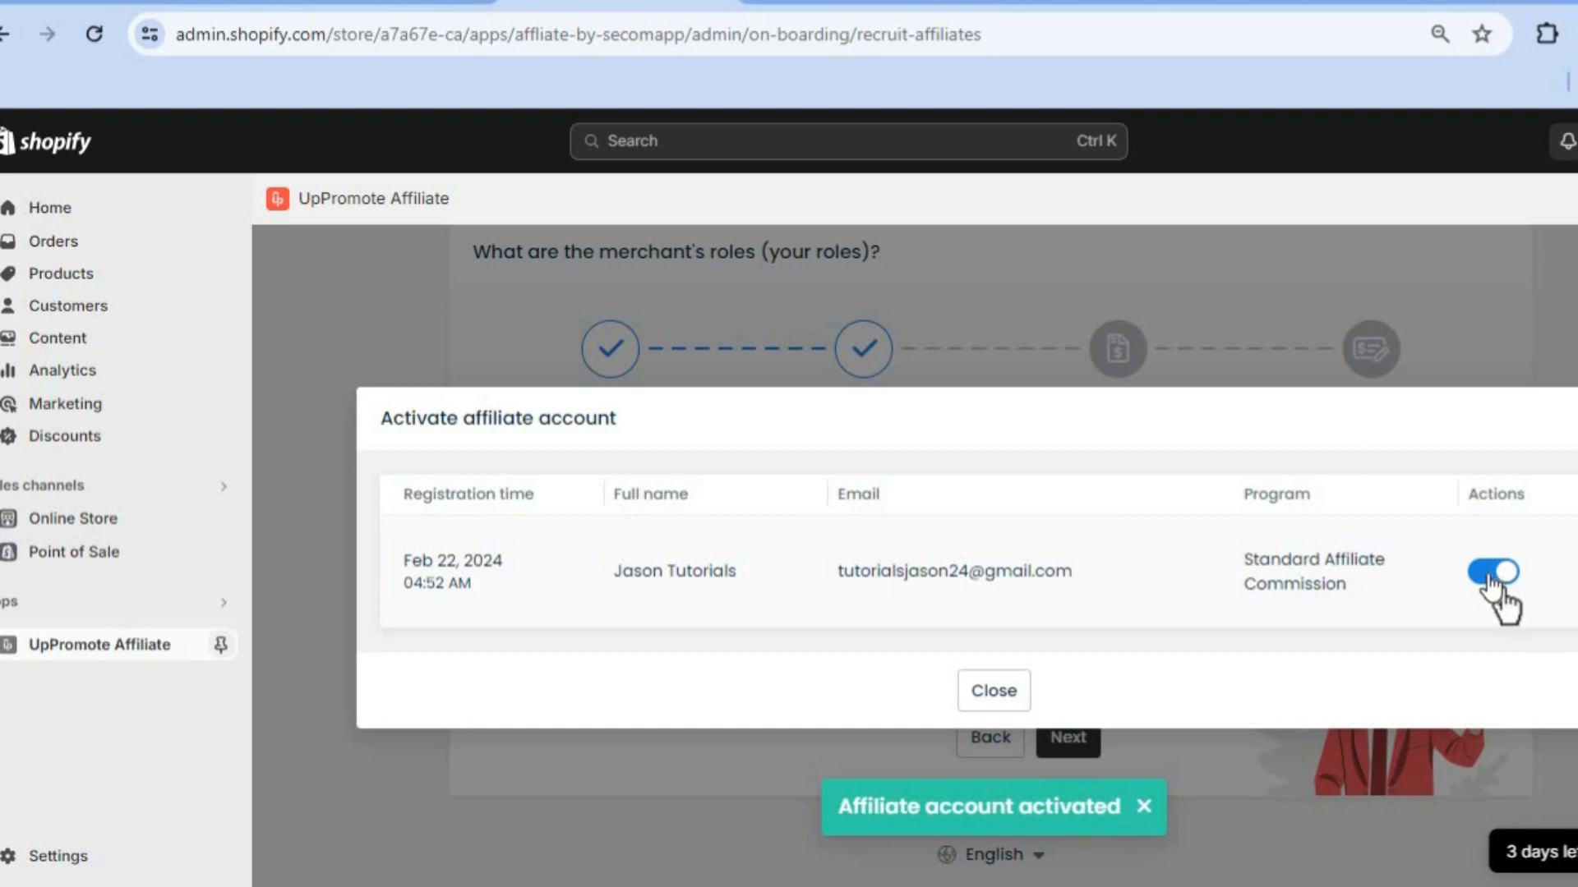
click(988, 691)
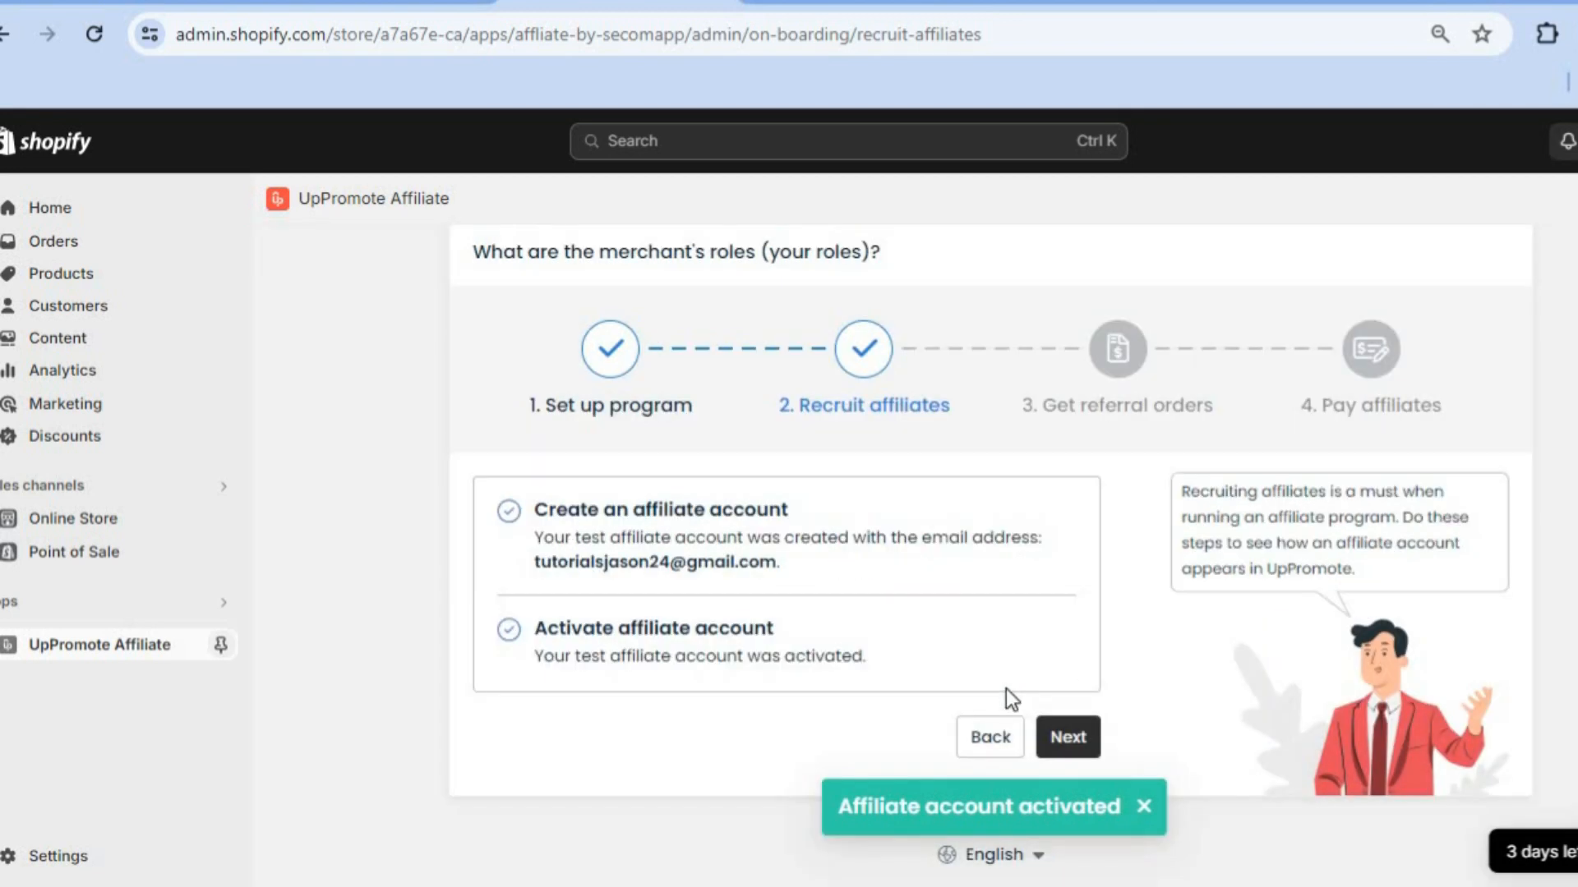
click(1068, 736)
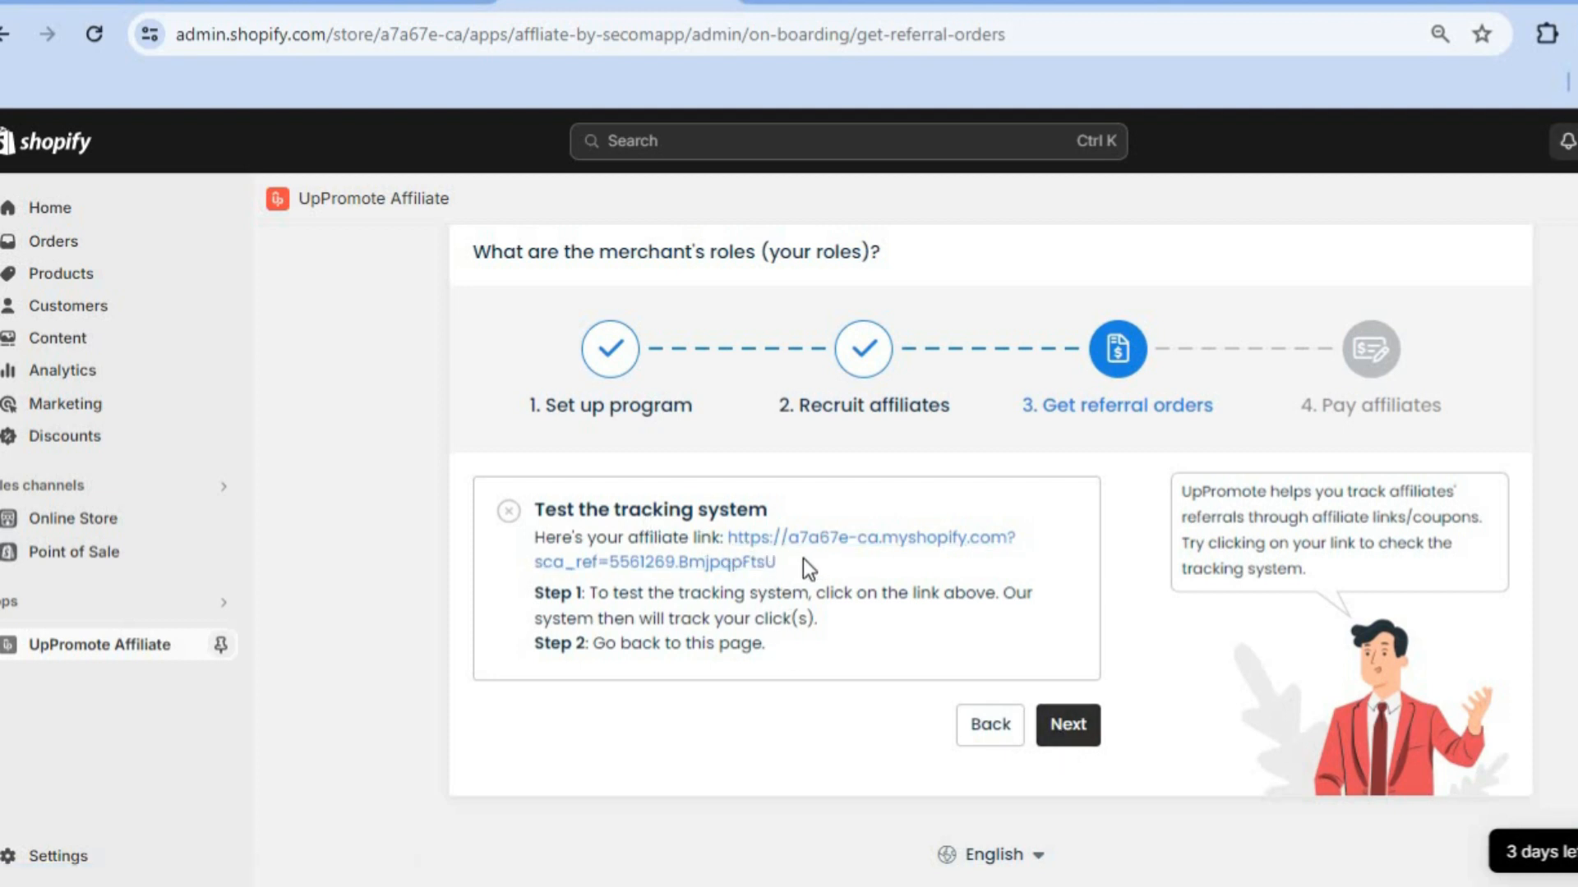
Step: Test the tracking system by opening the affiliate link in a new tab, and return to the onboarding page
drag(802, 559, 748, 560)
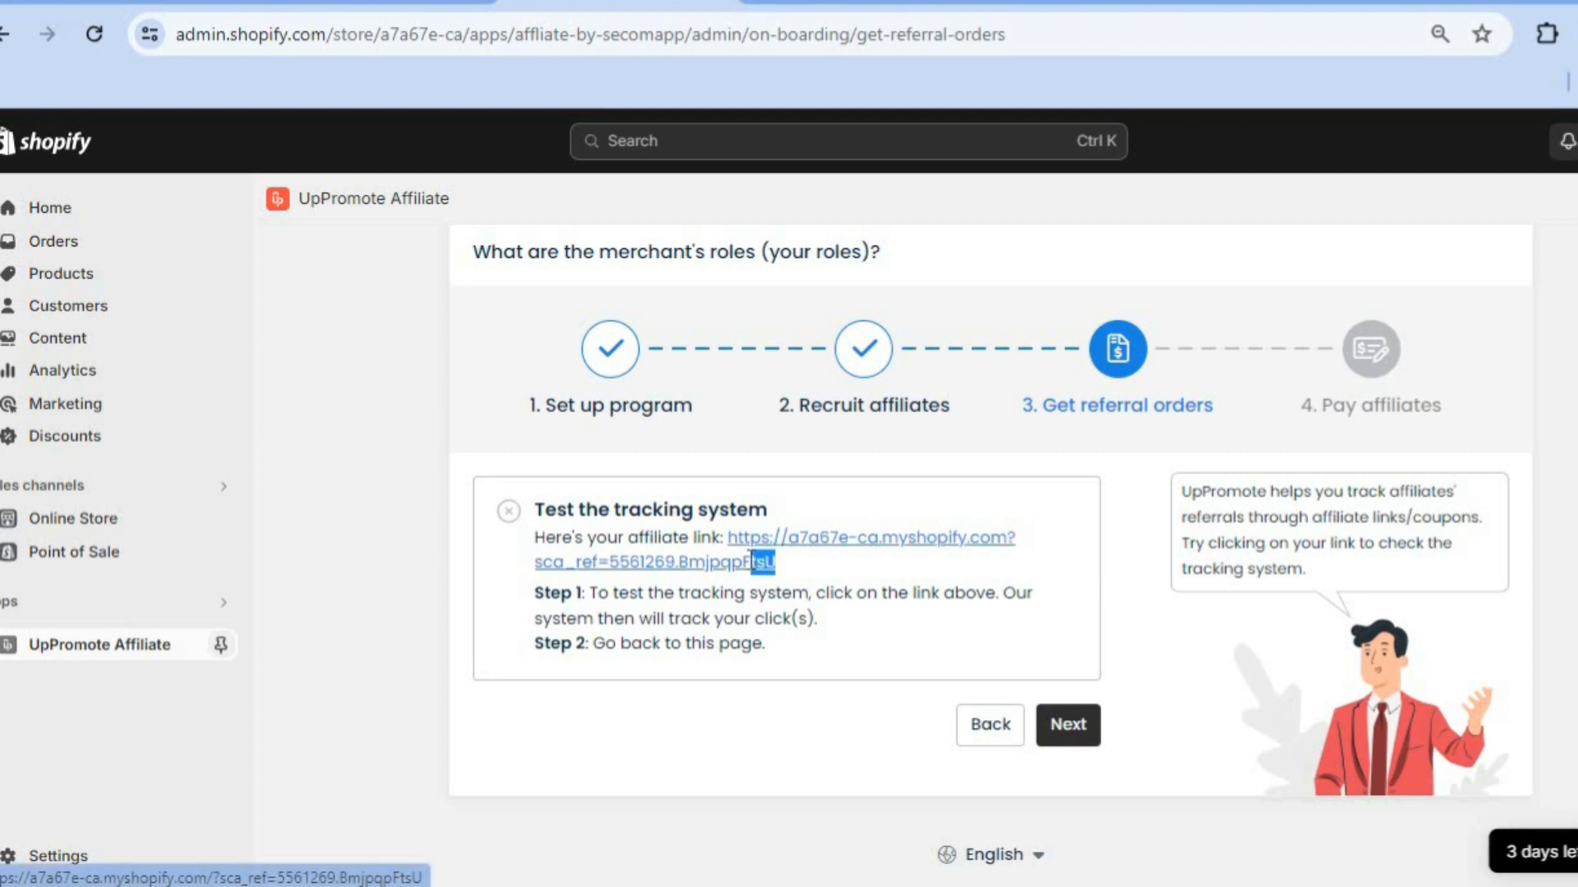
right_click(747, 559)
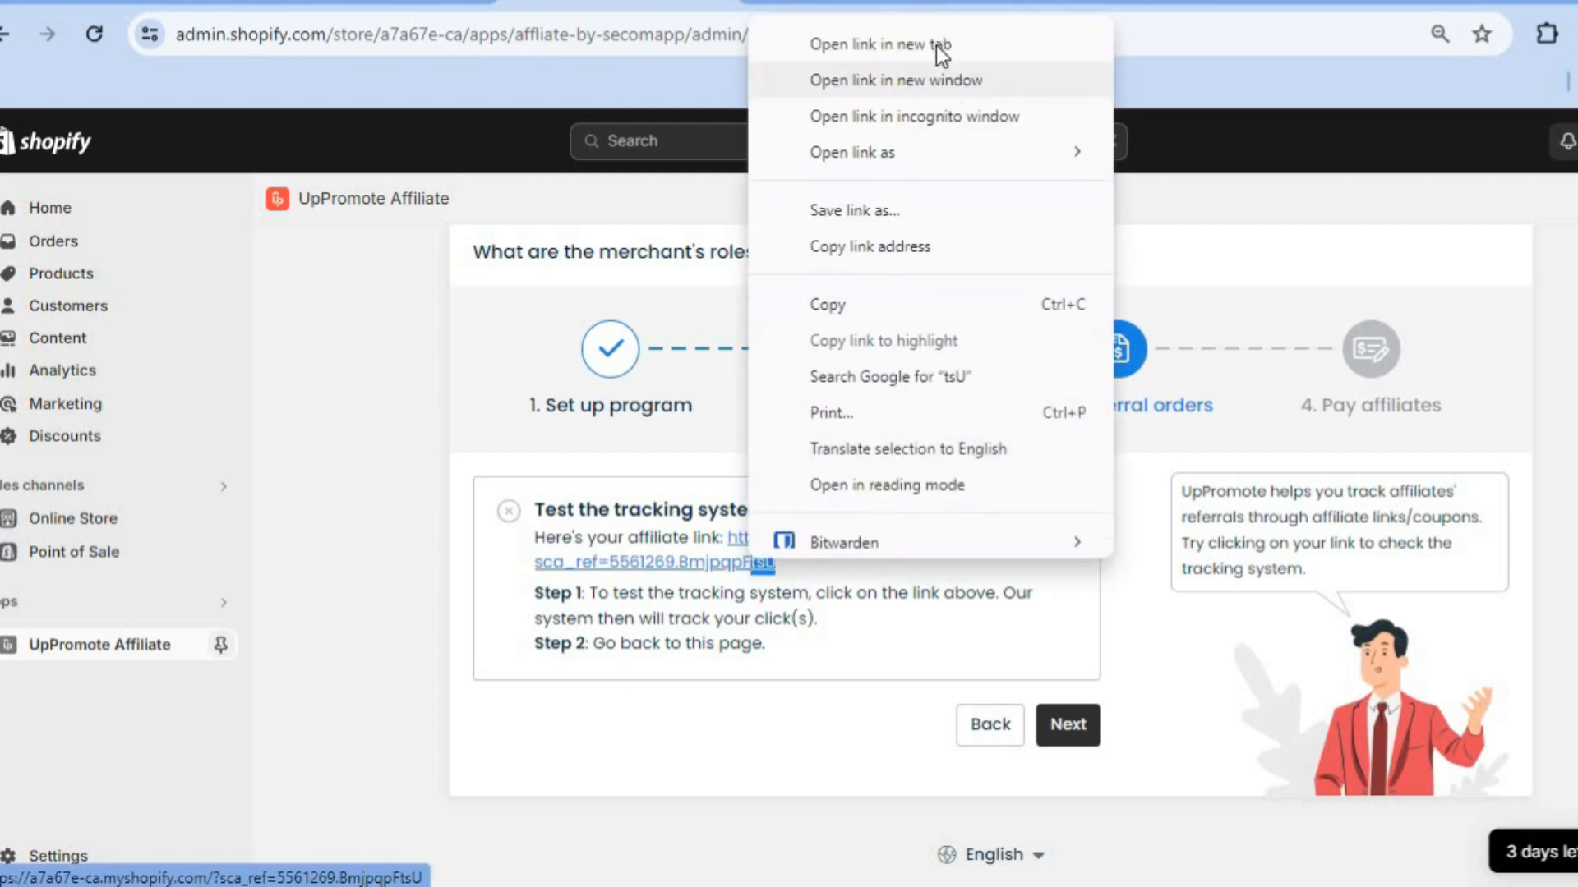
click(938, 44)
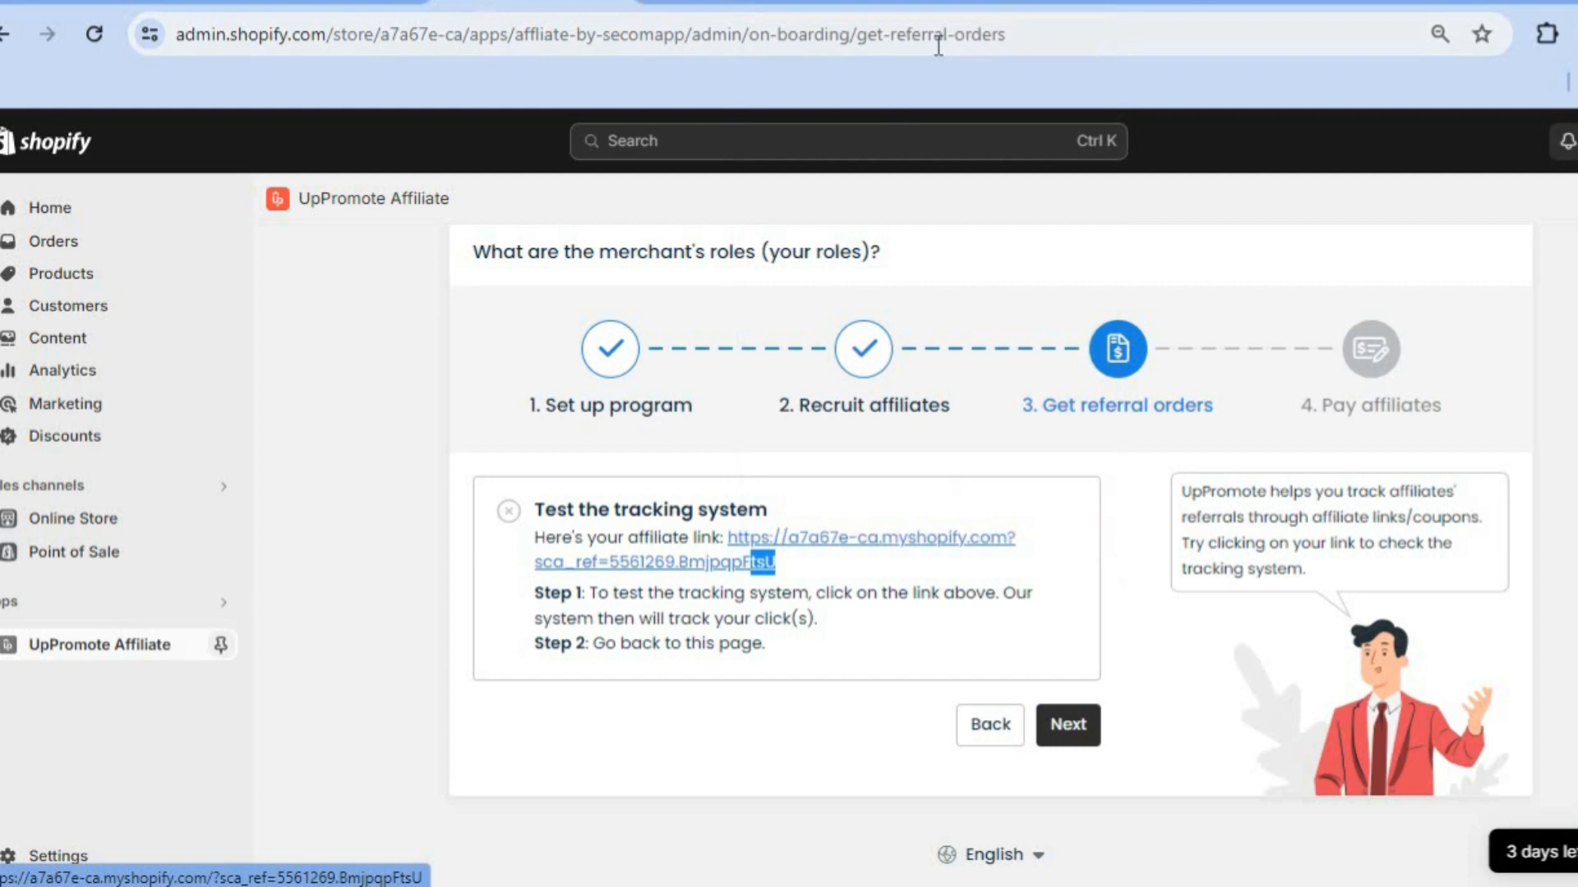
click(739, 6)
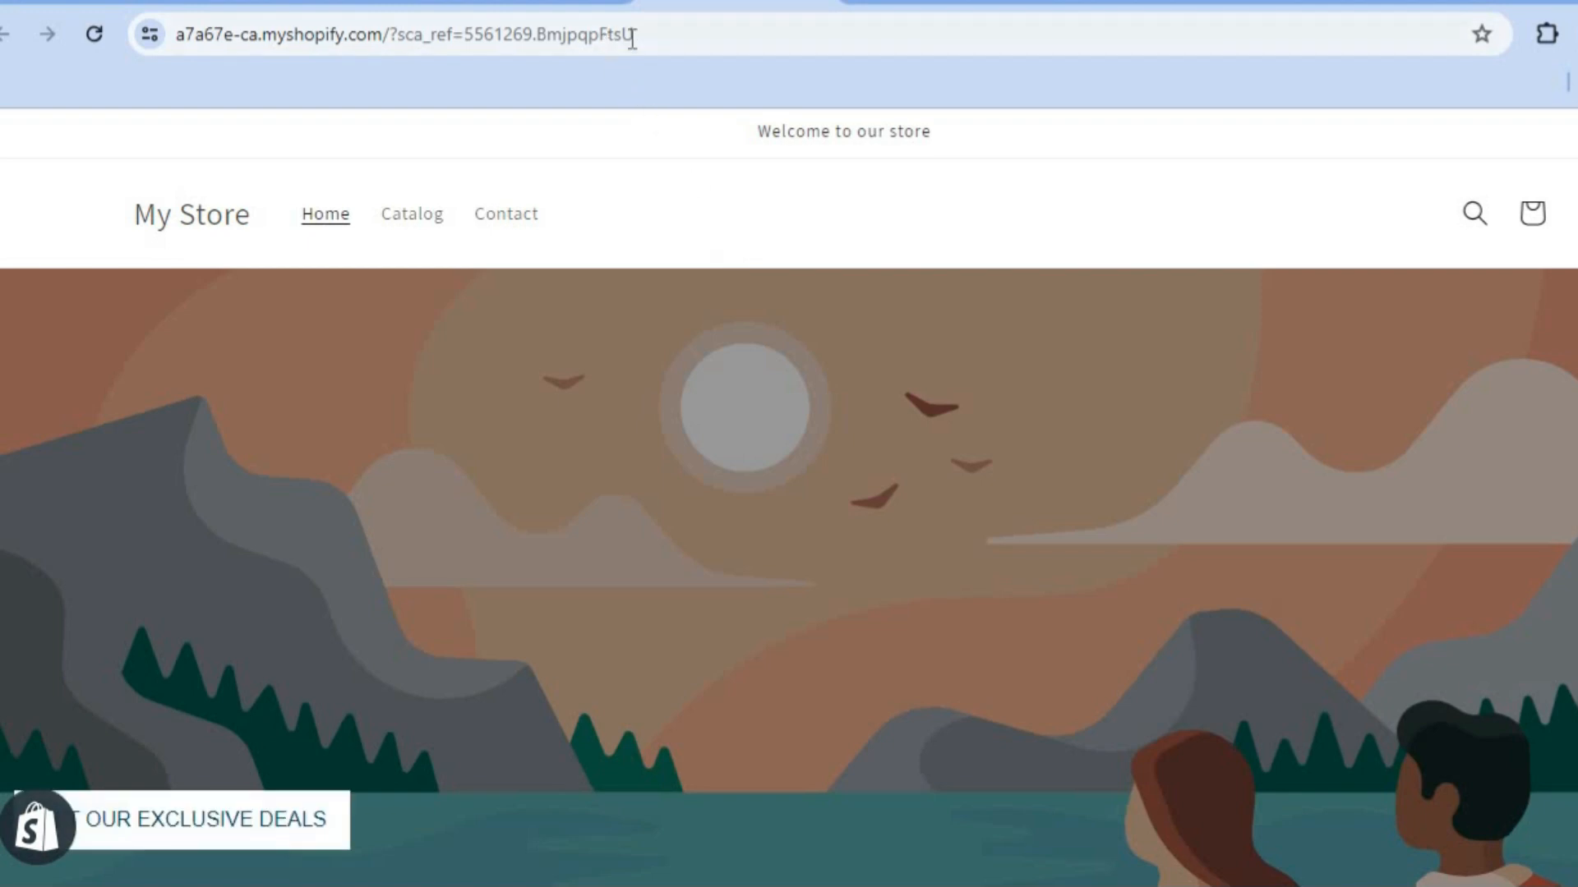
drag(638, 34, 432, 36)
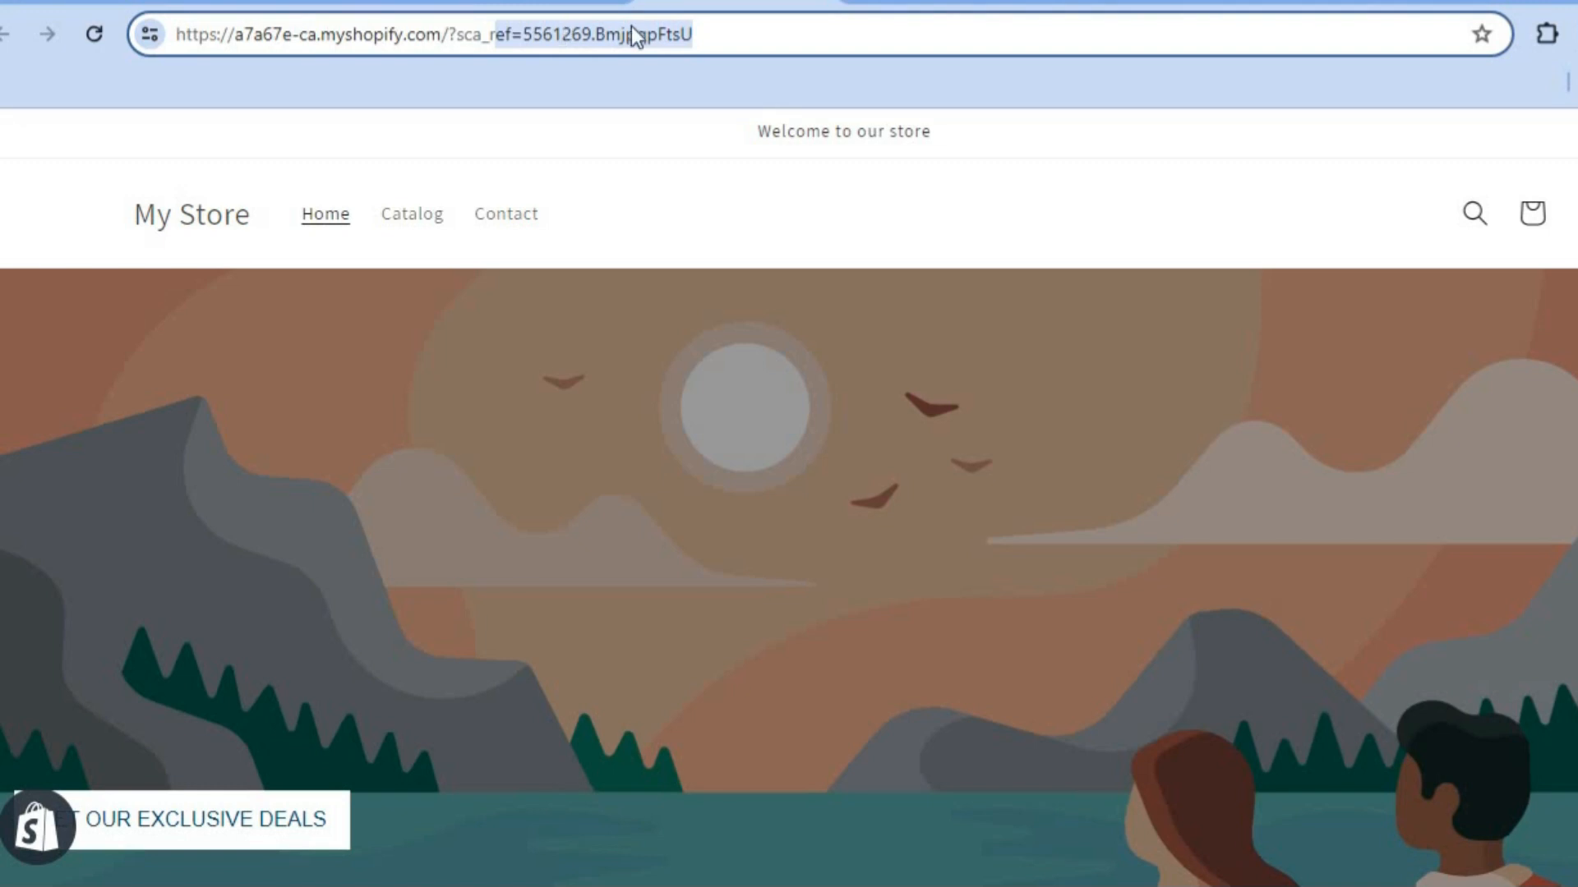
click(538, 1)
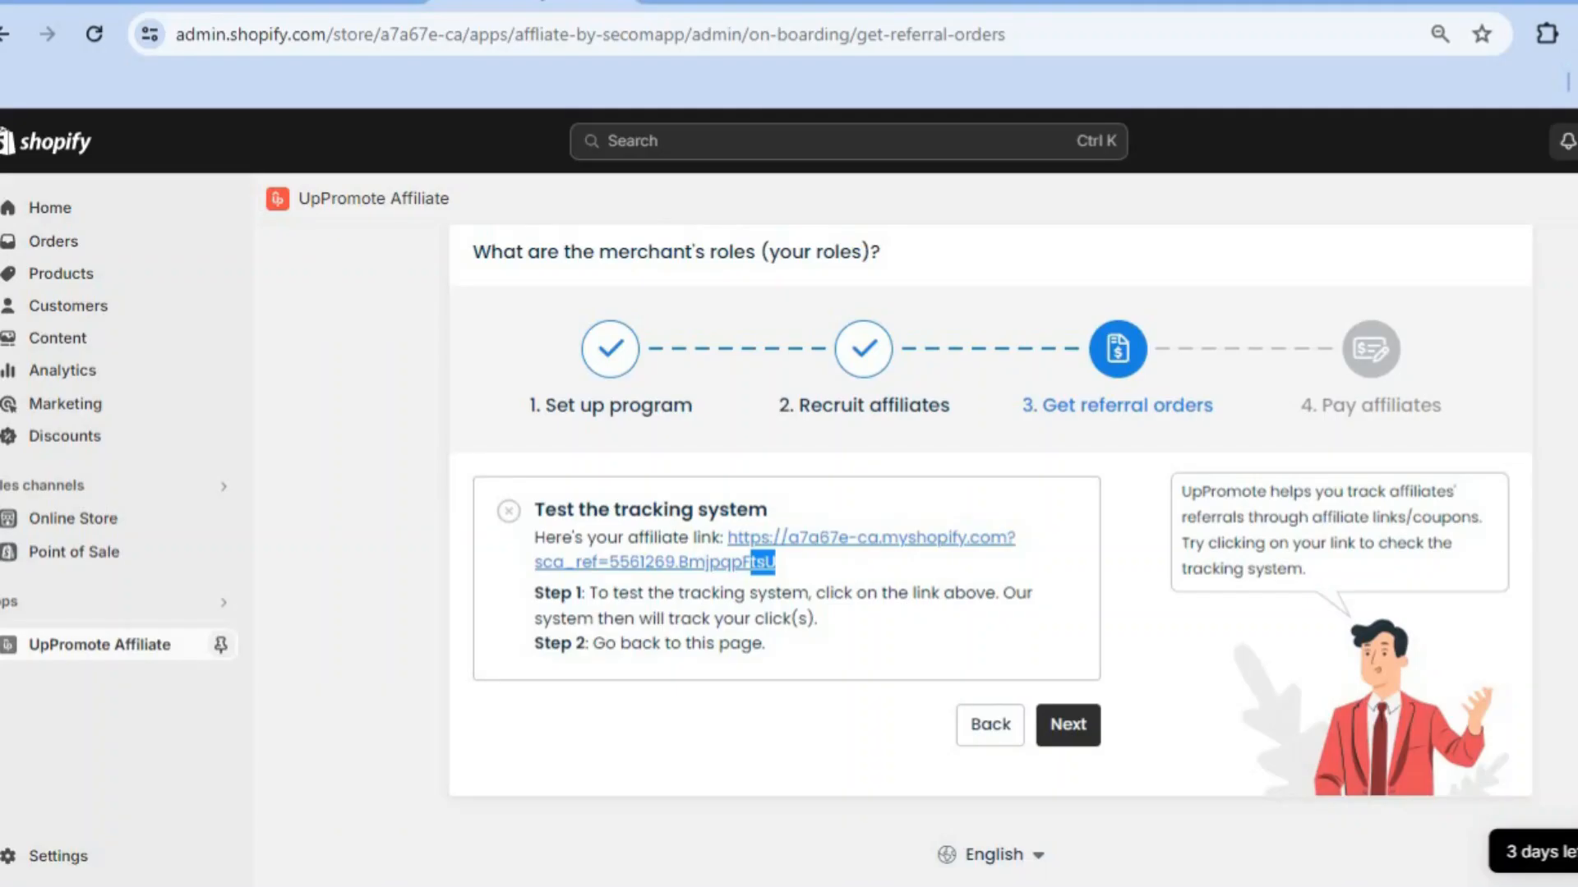
Step: View the example of a tracked referral order, close it, and continue to the Pay affiliates stage
click(1063, 676)
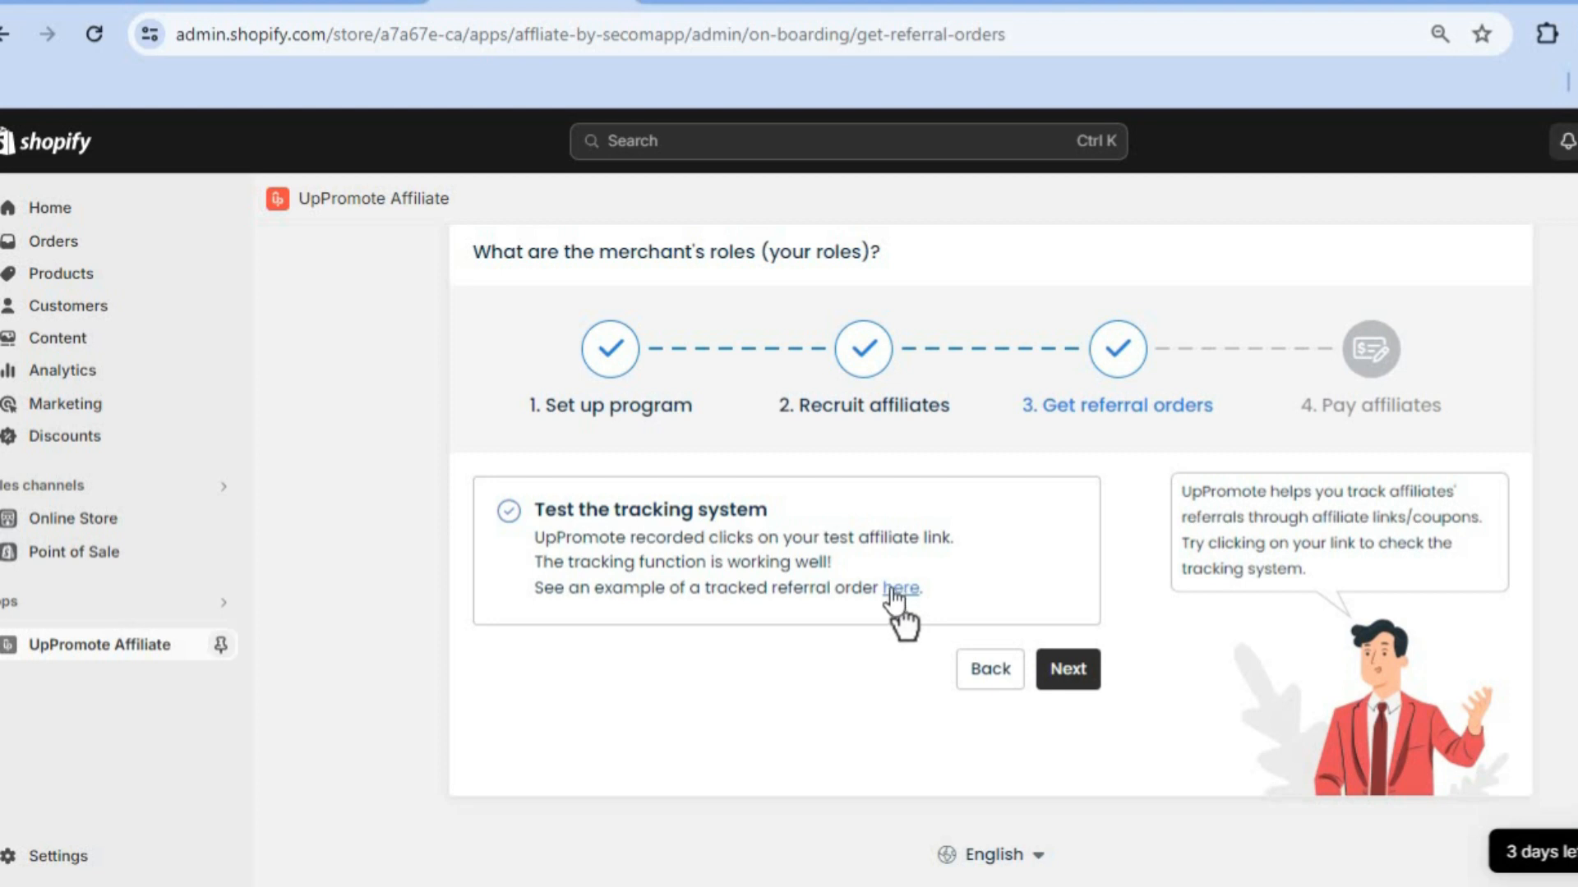
click(899, 588)
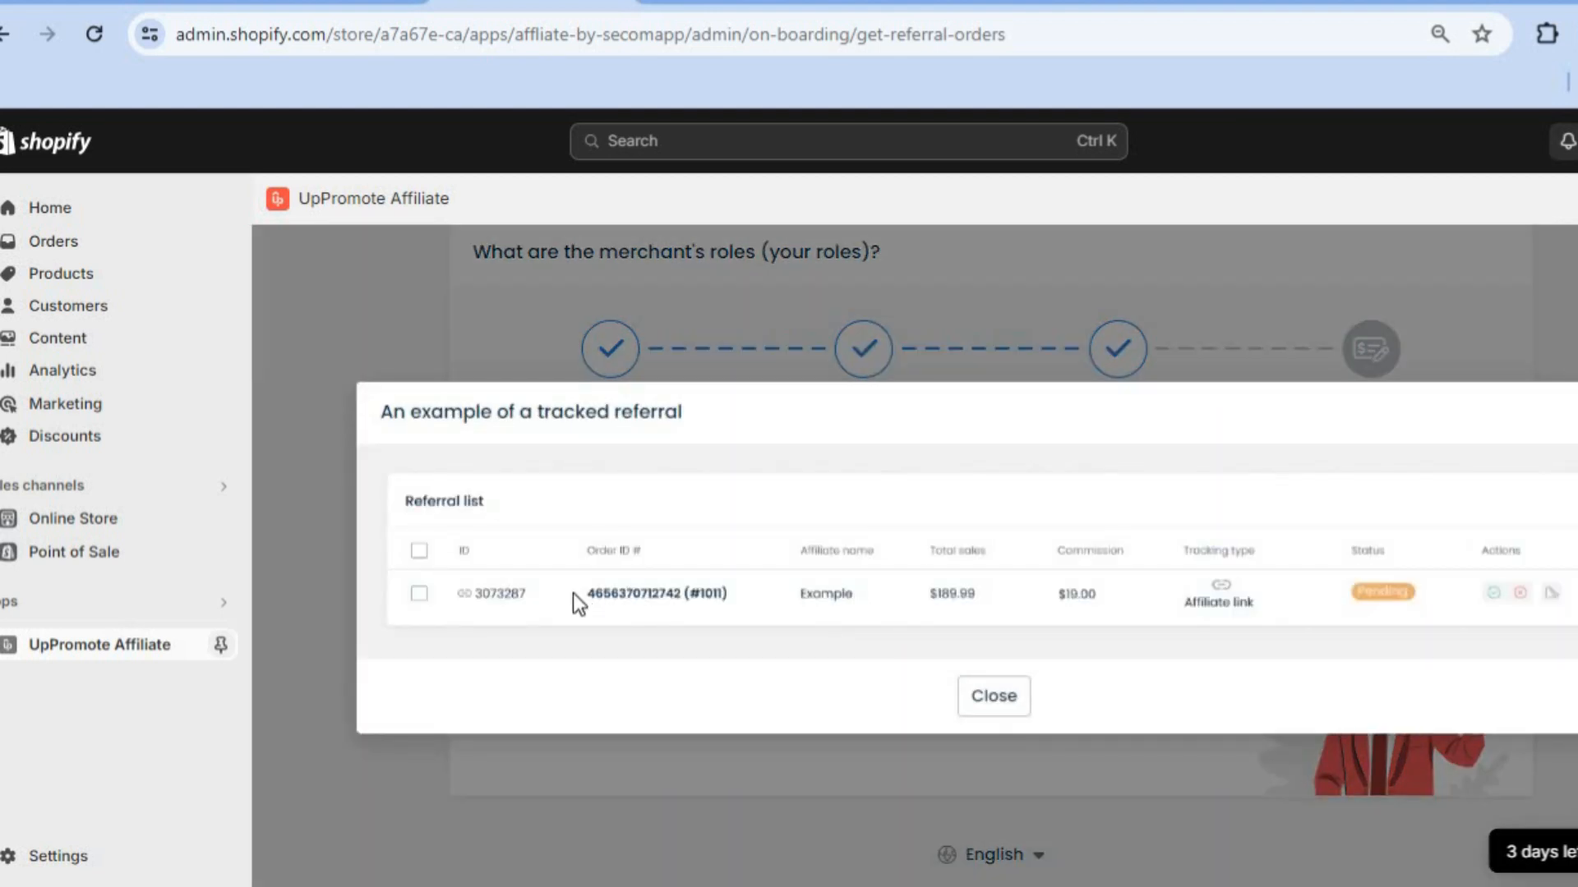
click(1014, 707)
click(1065, 667)
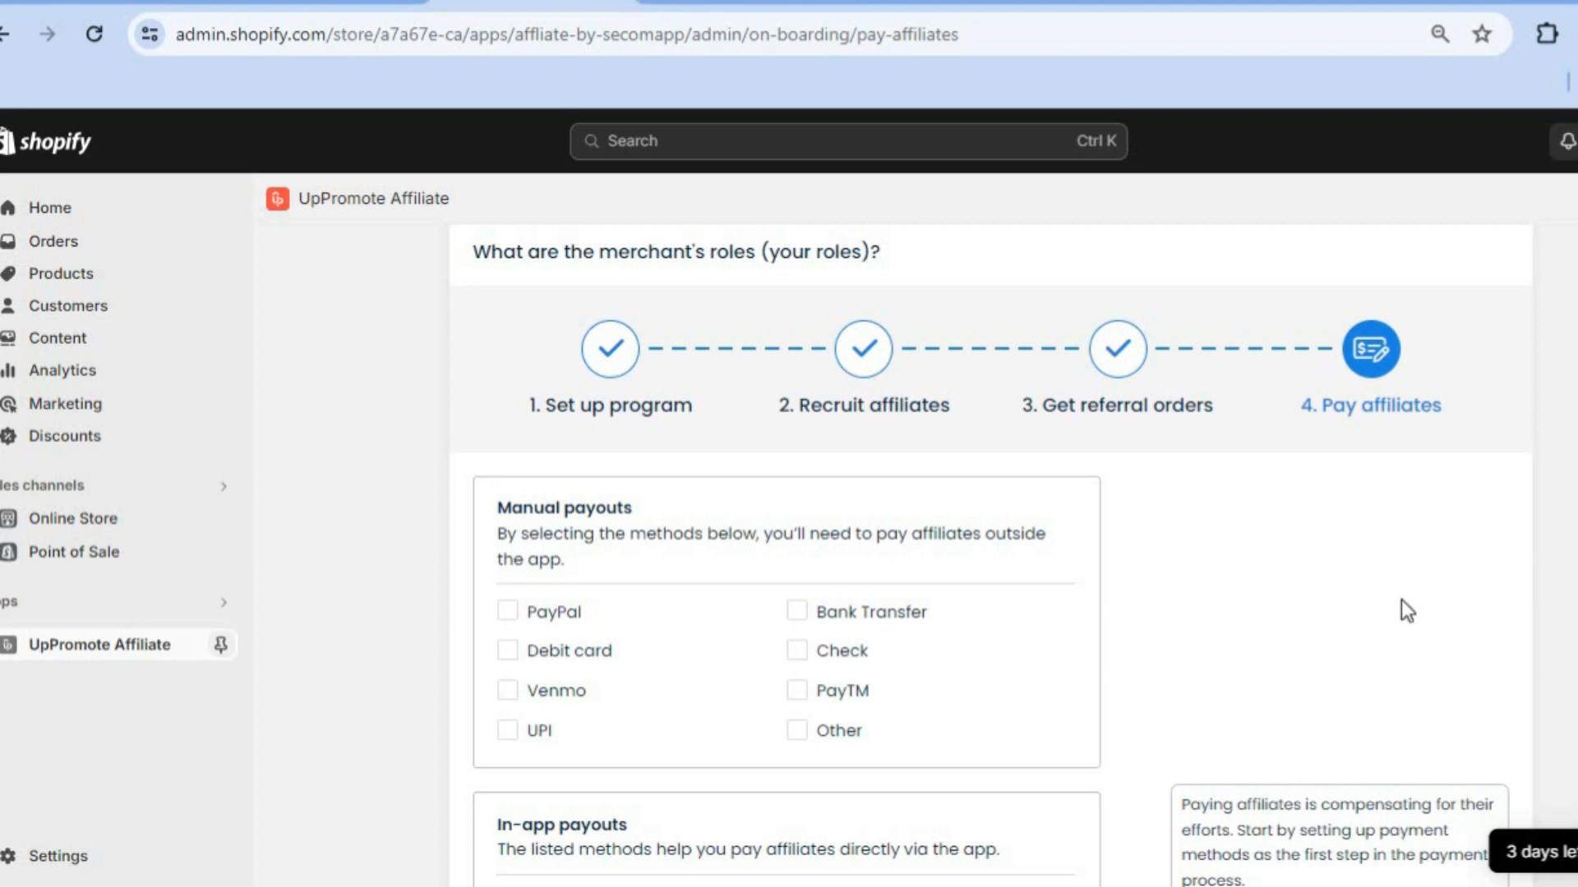
Step: Enable PayPal, Venmo and Debit card as manual payout methods, finish the onboarding, and go to the app's home page
click(508, 612)
click(526, 695)
click(508, 651)
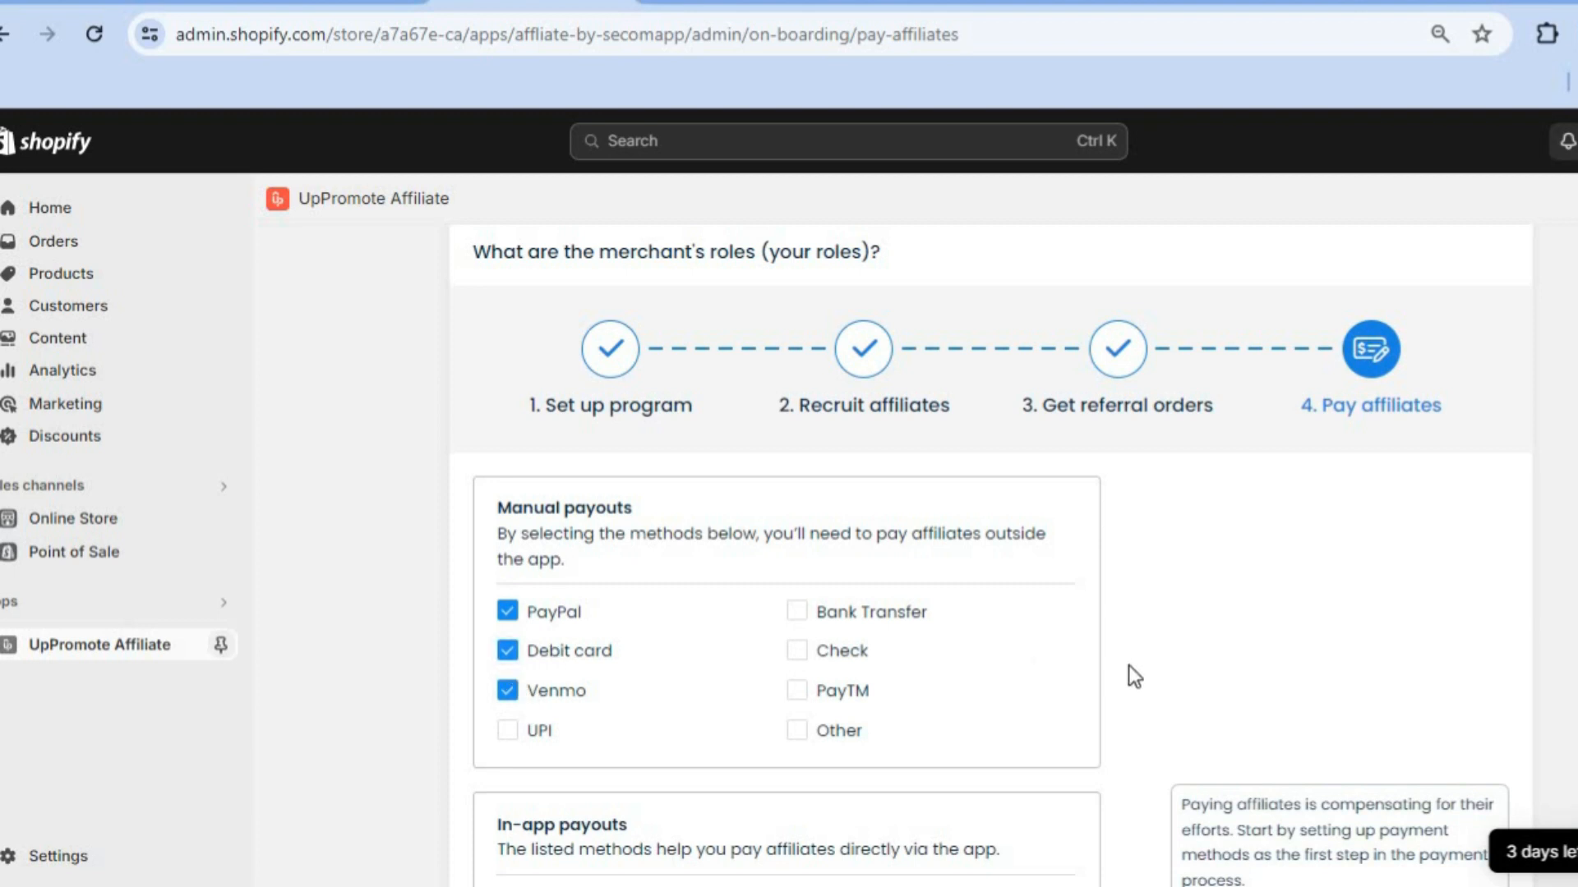
scroll(1141, 663, down, 3)
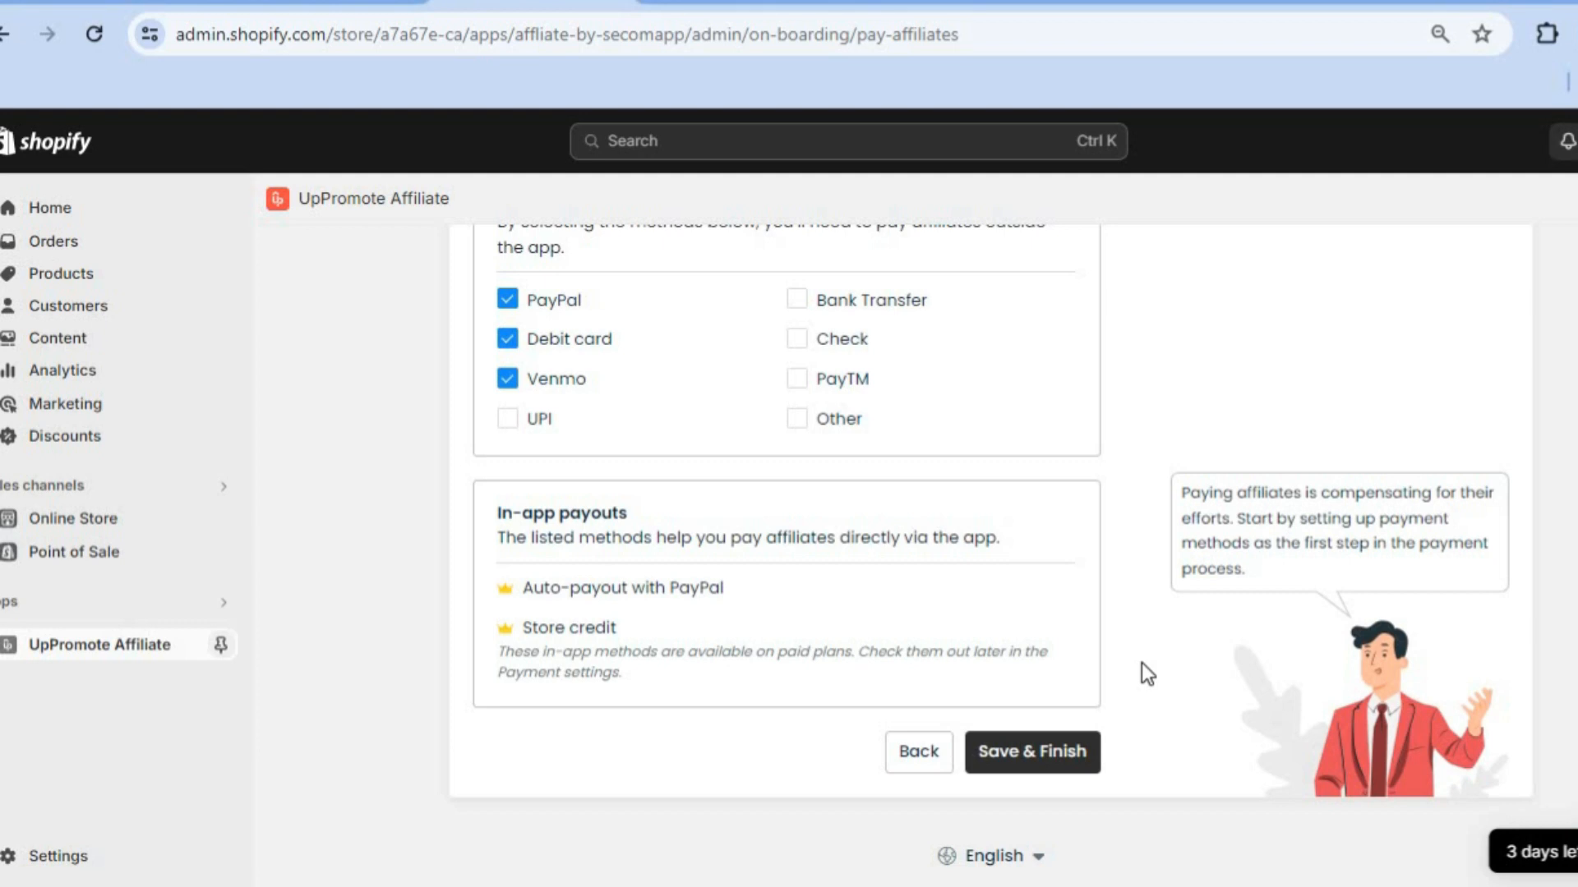
click(1060, 744)
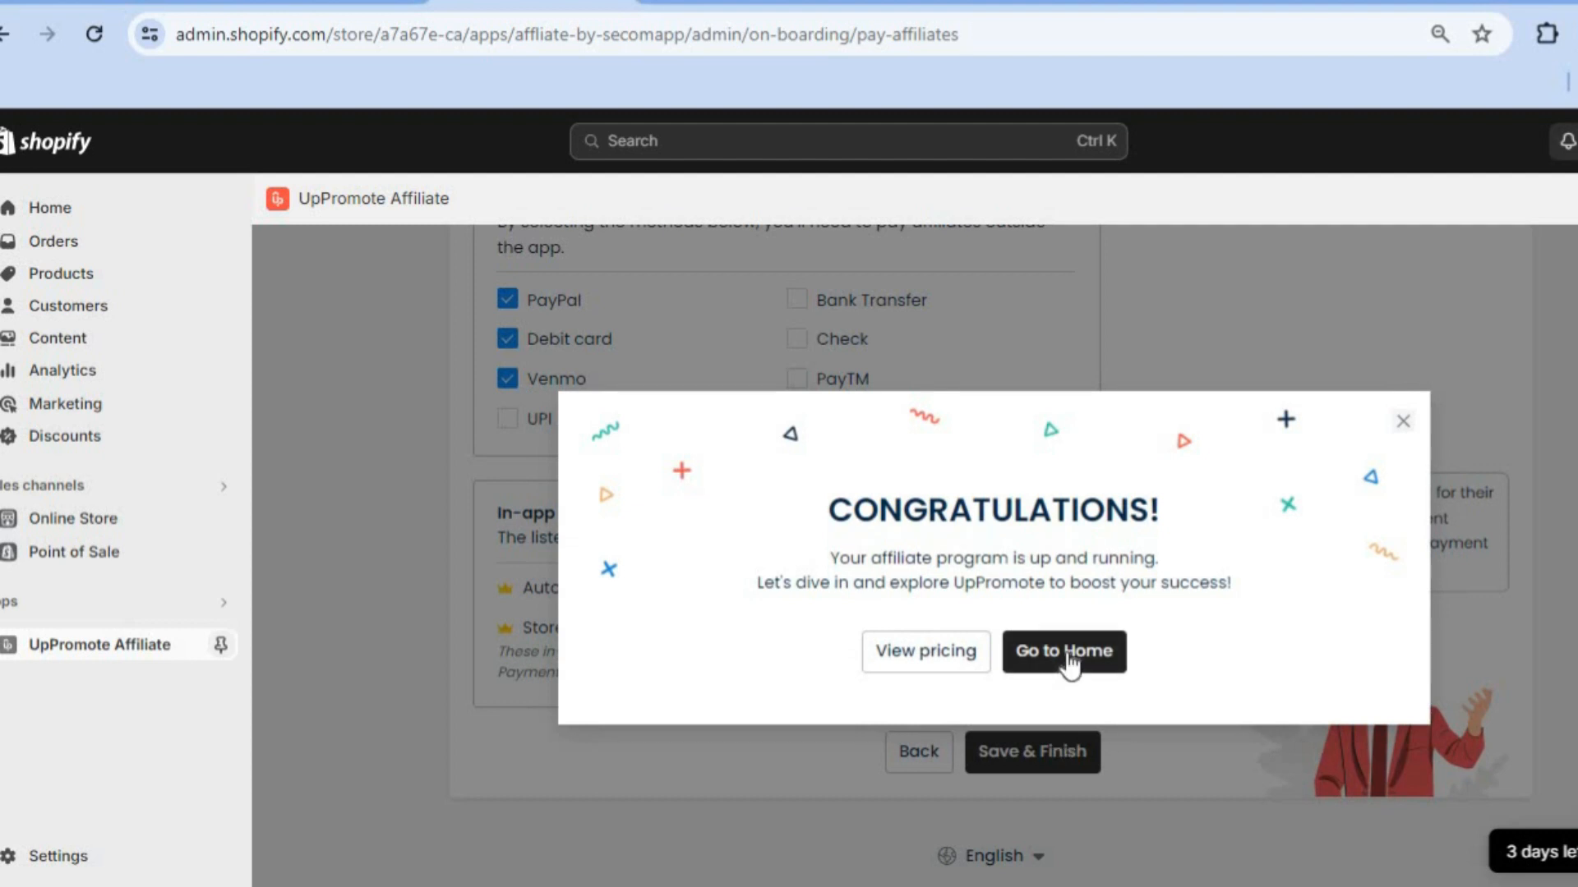
click(1067, 653)
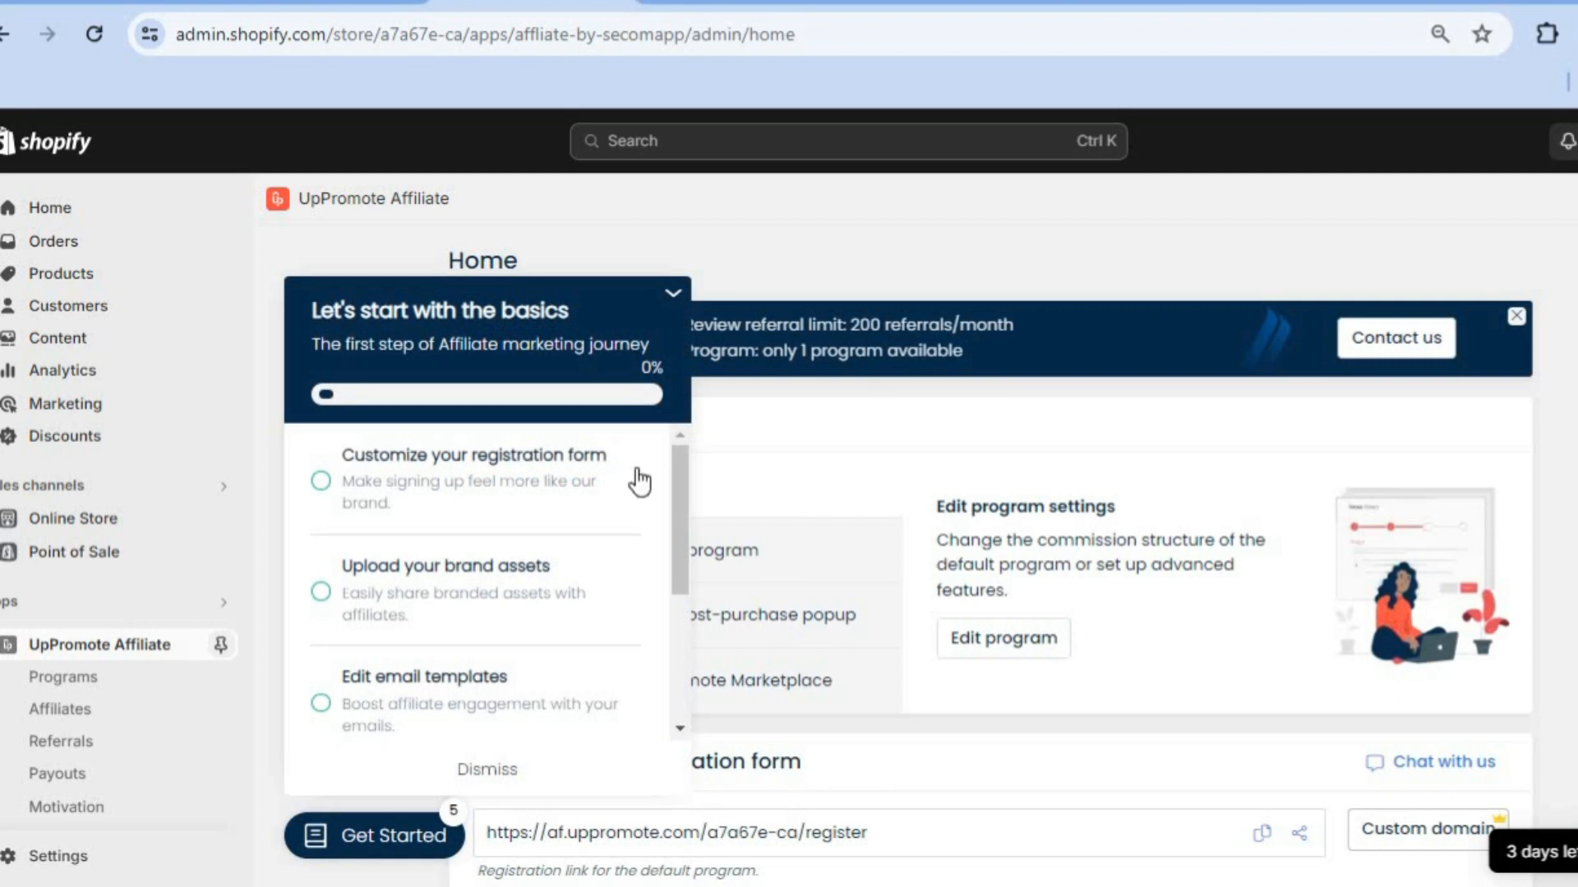
Step: Collapse the getting-started checklist, copy the default program's registration link, and open it in a new browser tab
click(672, 297)
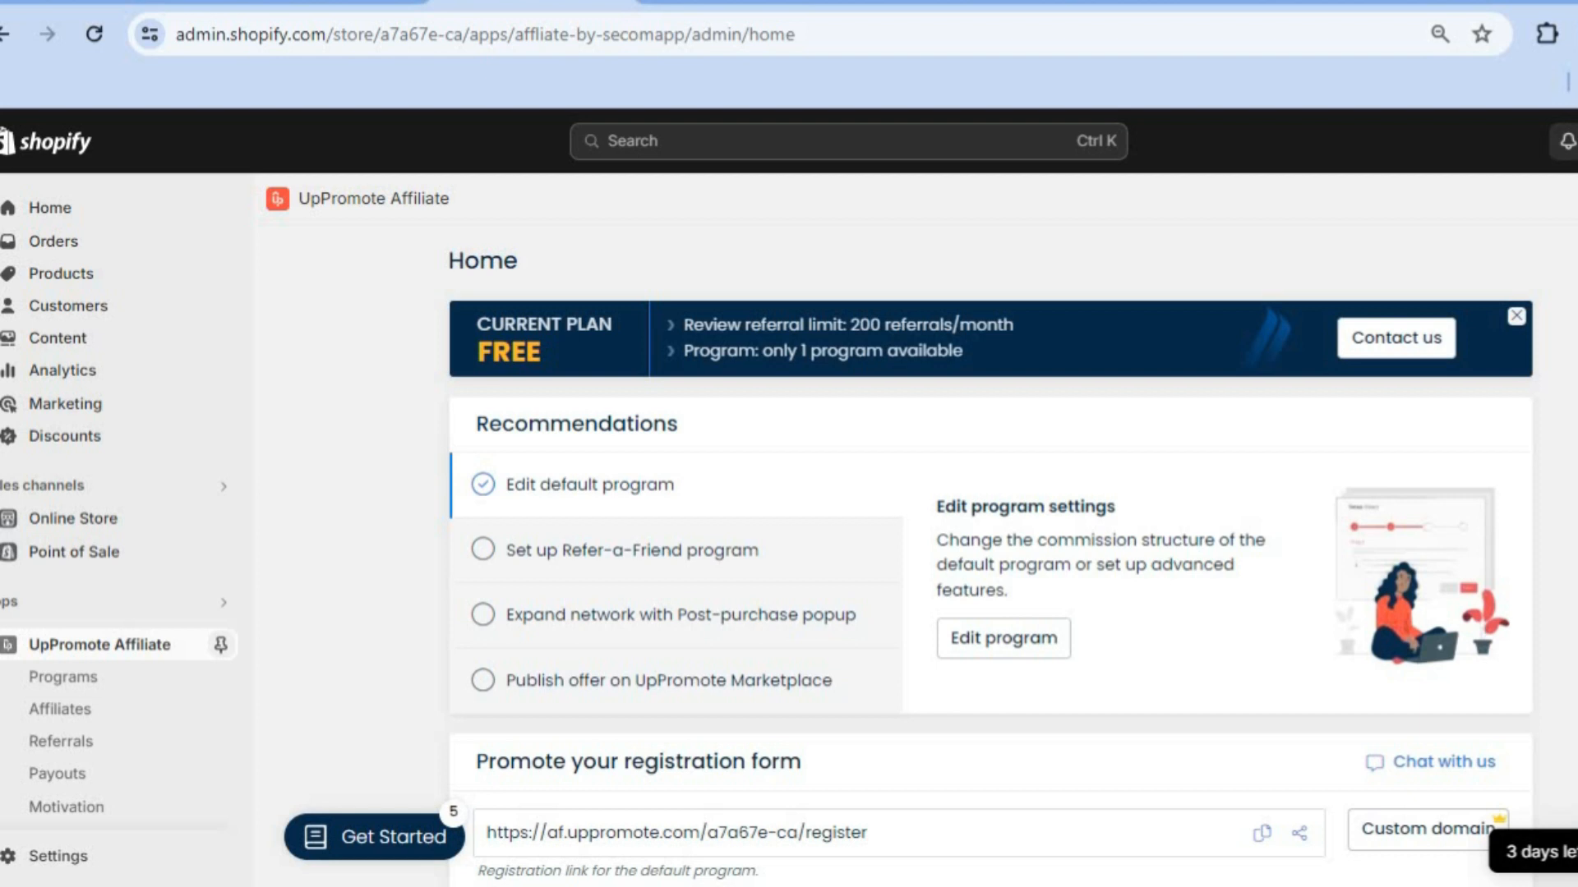
scroll(990, 556, down, 5)
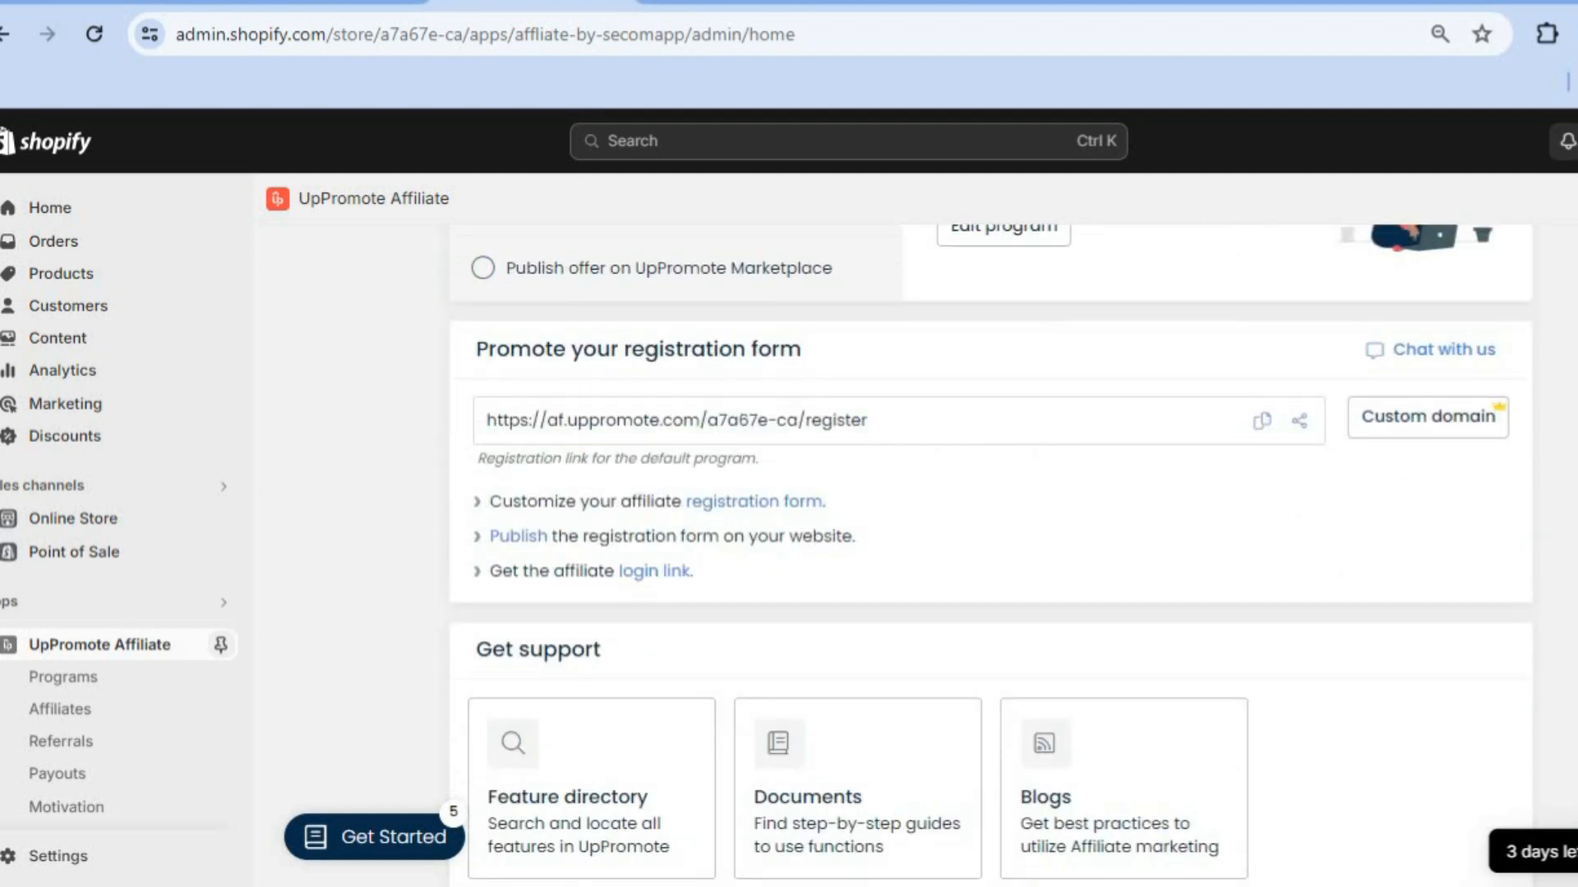
click(1261, 422)
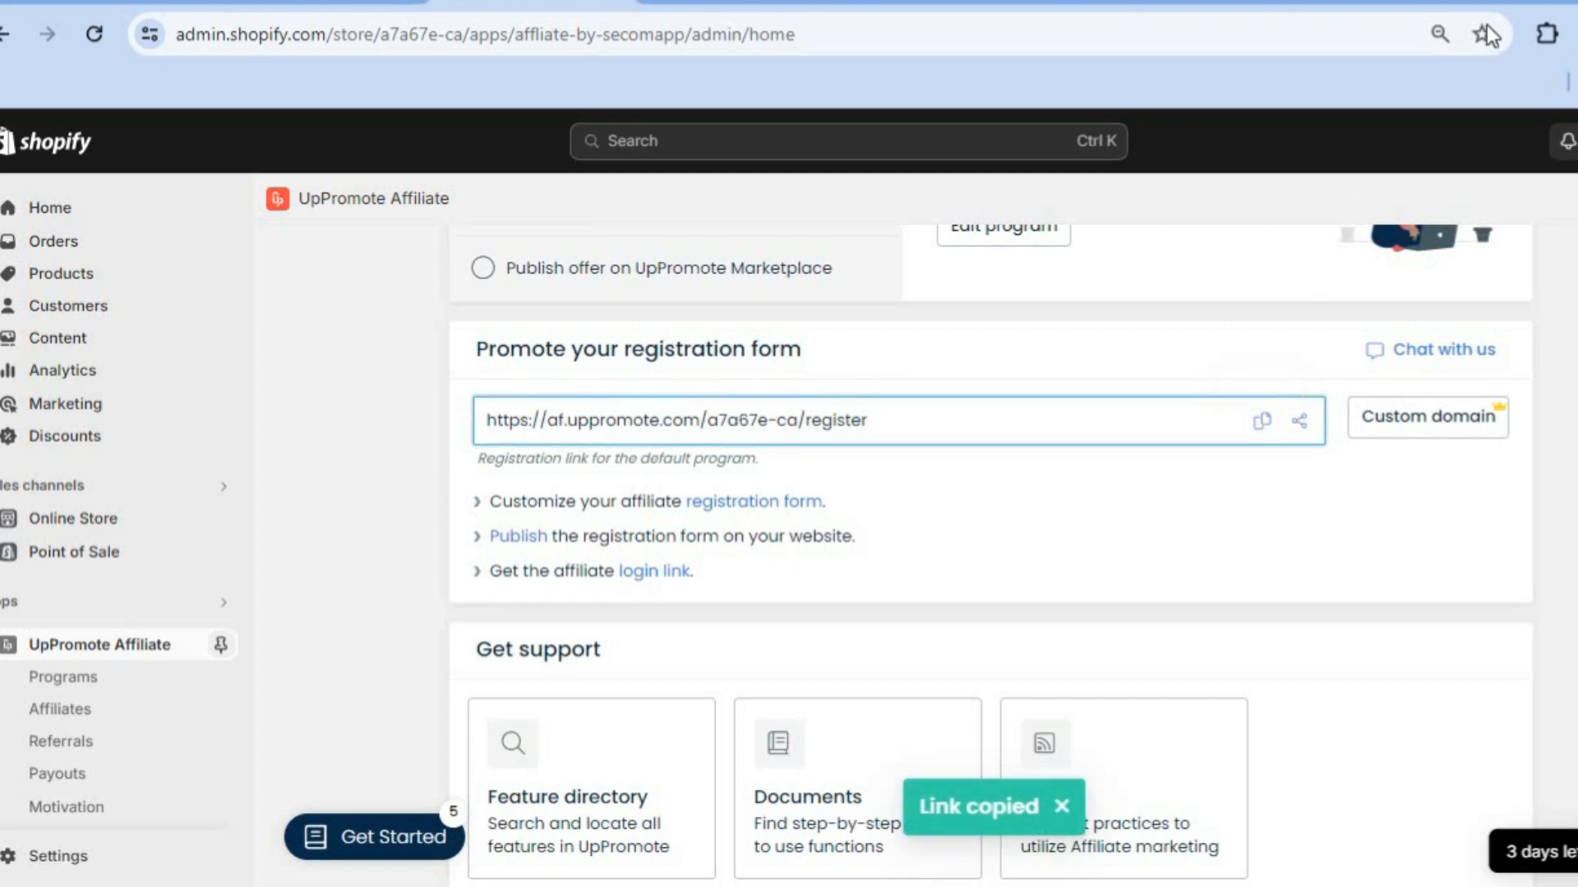
key(ctrl+t)
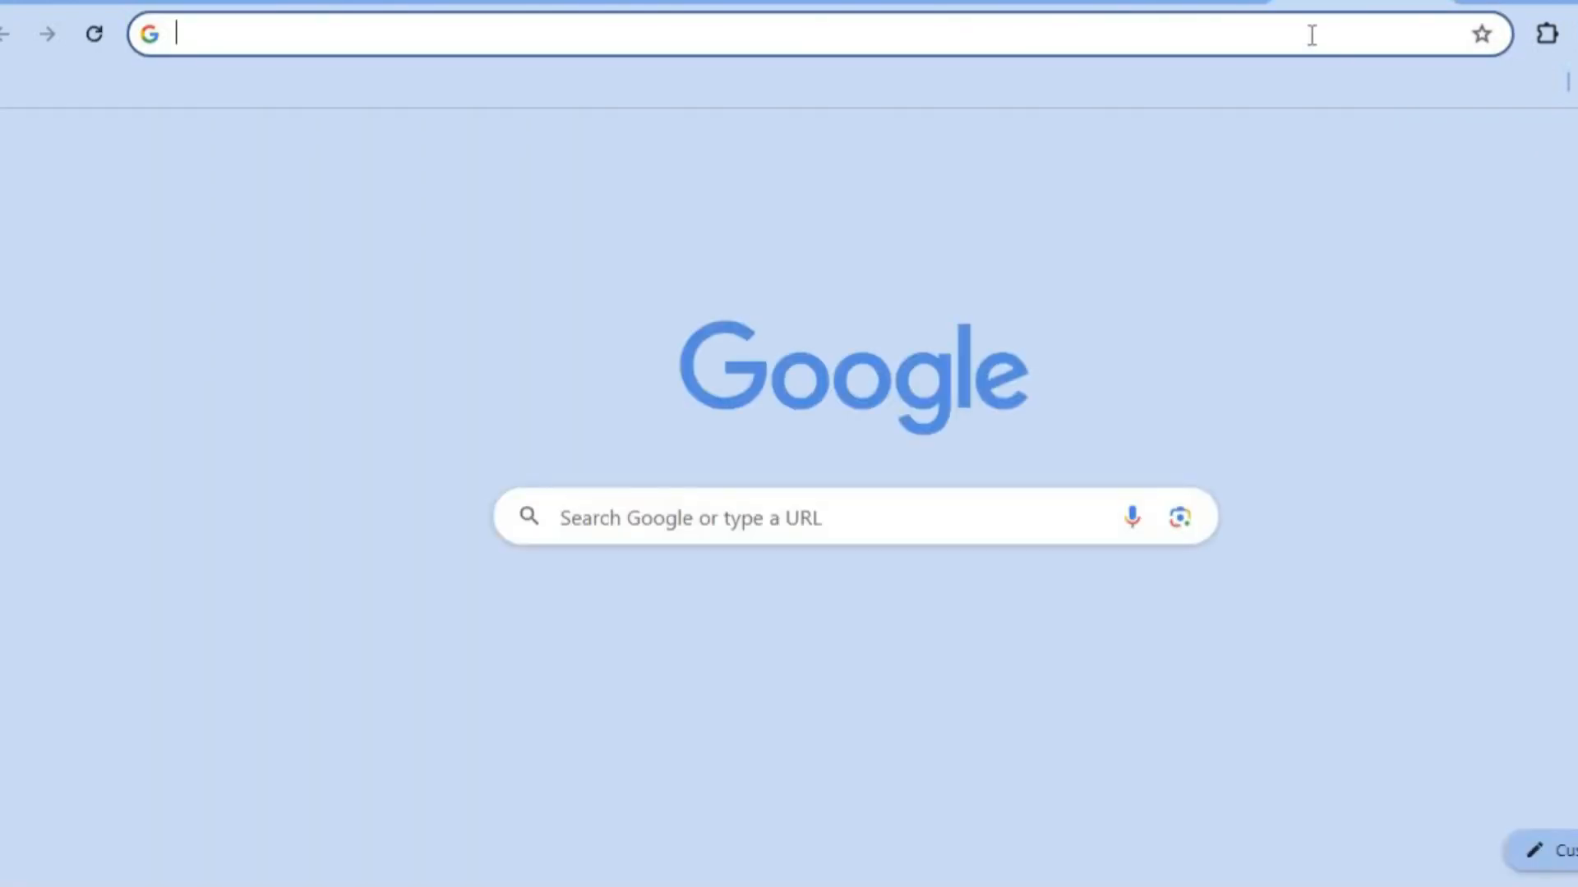
right_click(1310, 36)
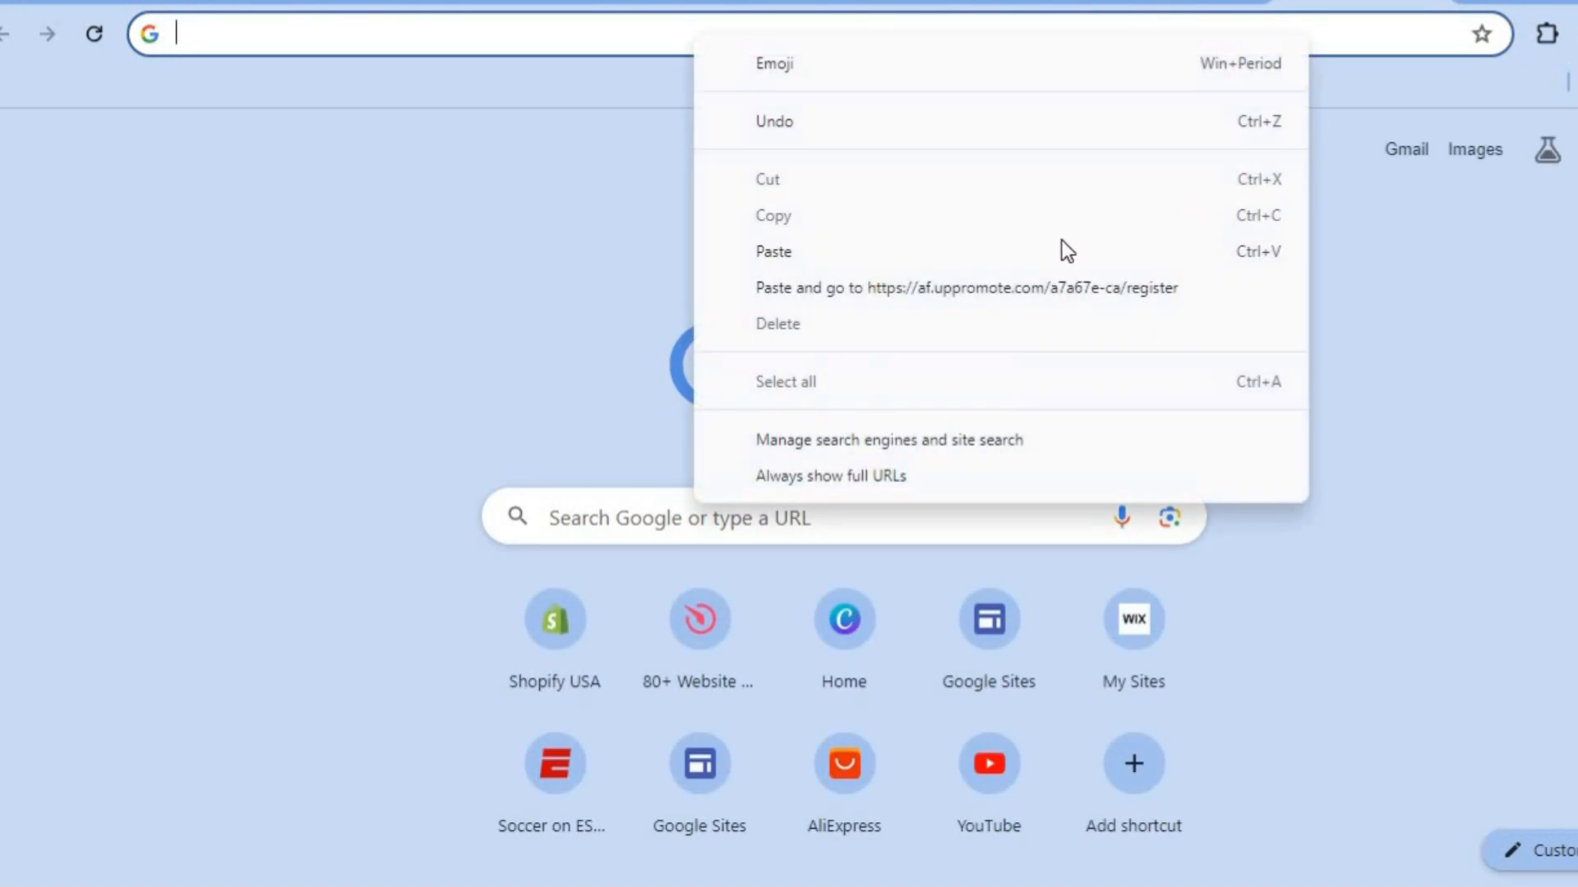
click(1024, 290)
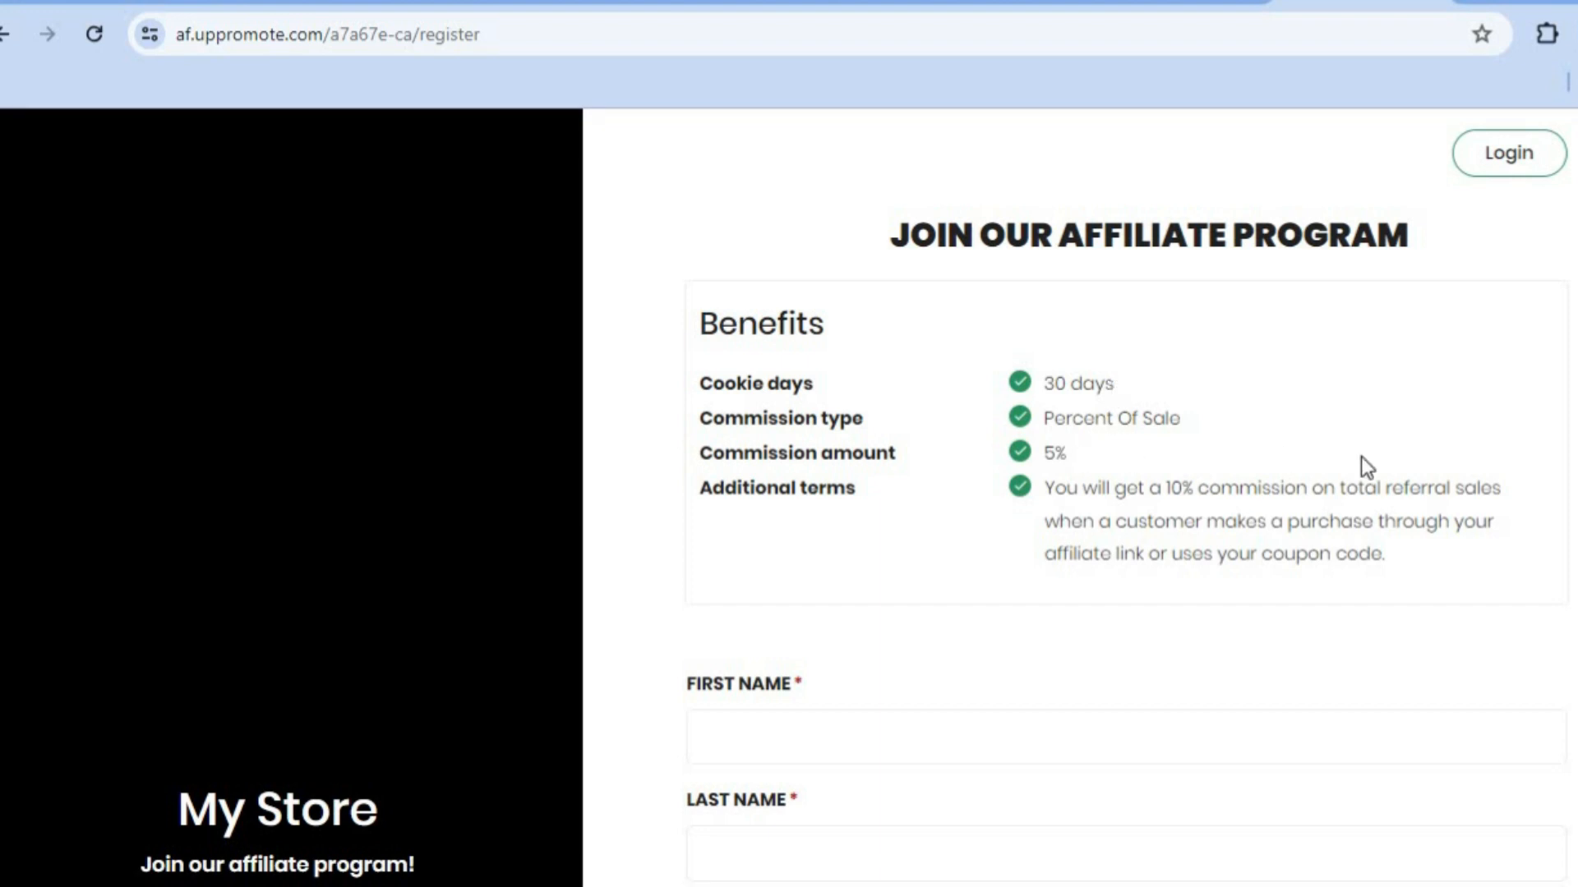
Step: Review the affiliate registration page's benefits and form fields, and return to the UpPromote home page
scroll(855, 498, down, 6)
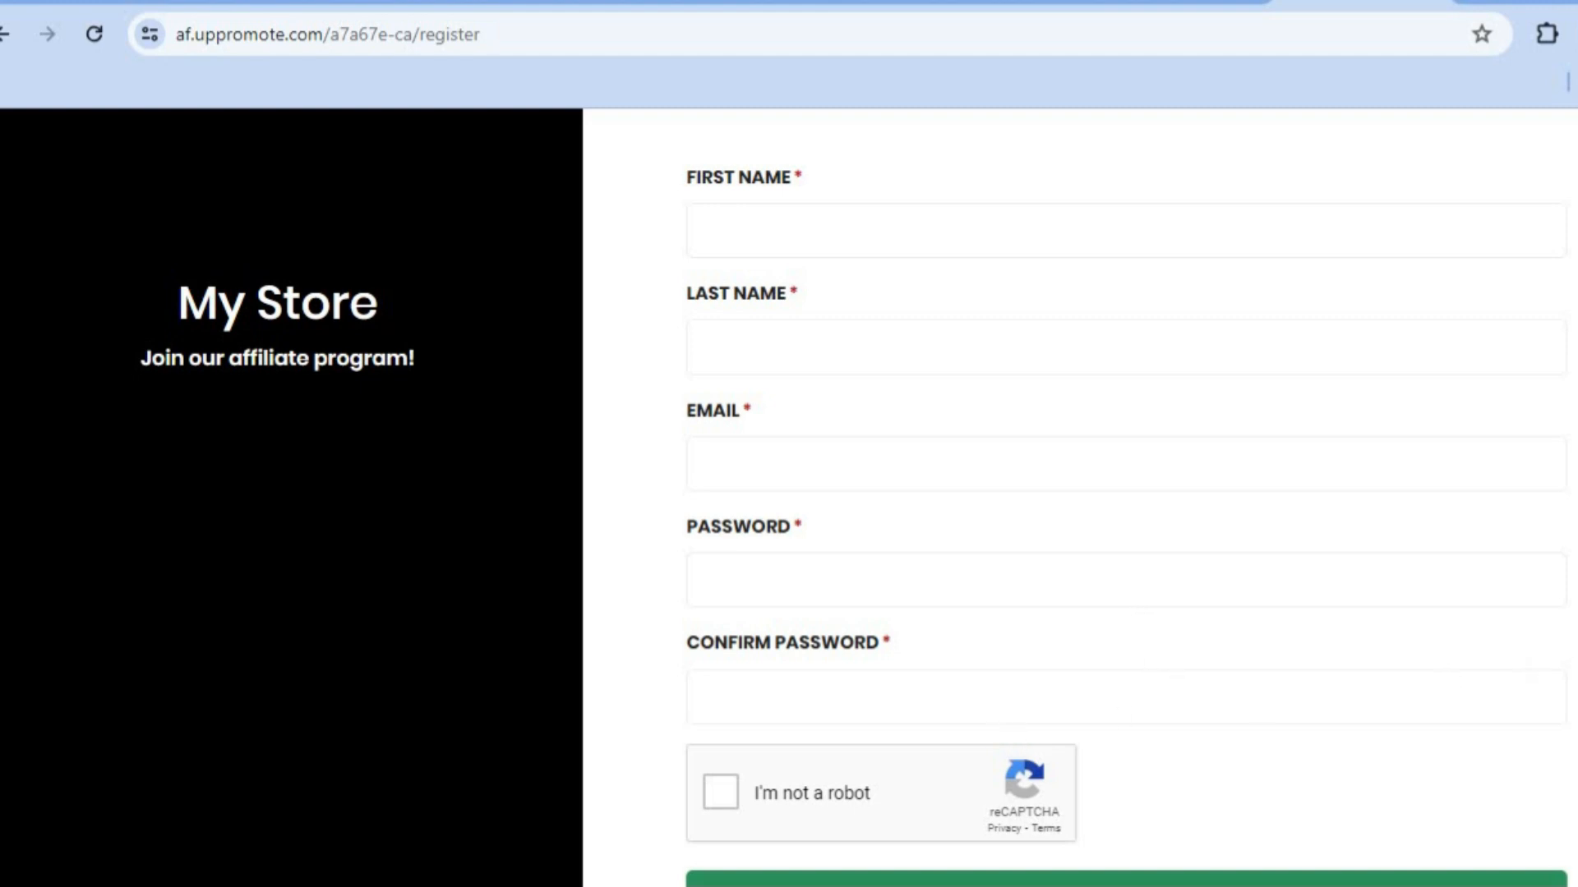
scroll(1069, 493, down, 2)
scroll(1068, 493, up, 7)
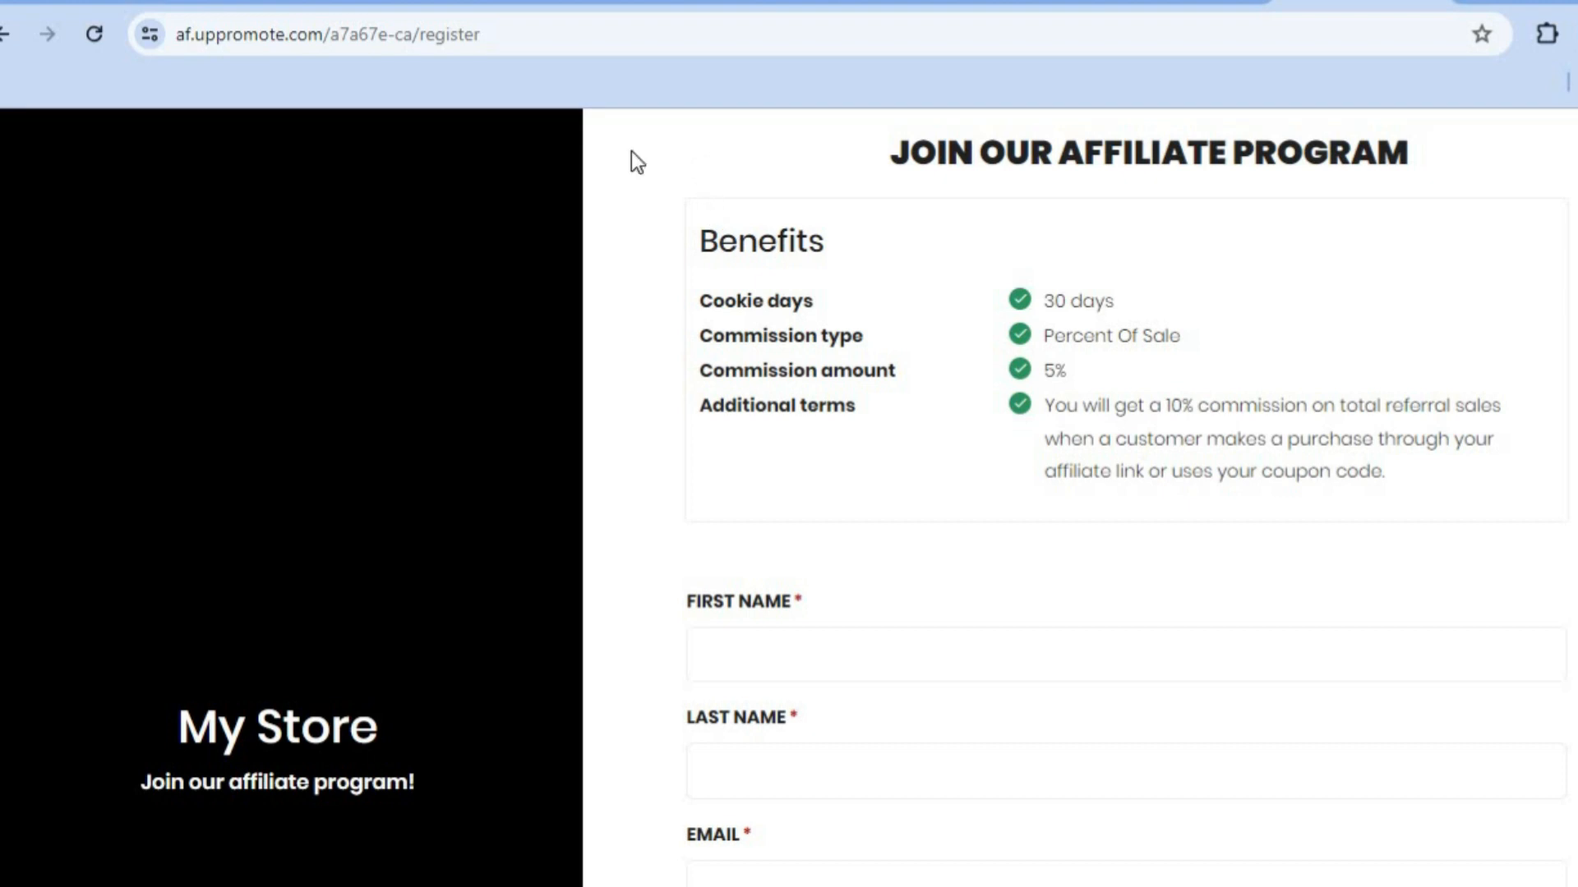
click(255, 1)
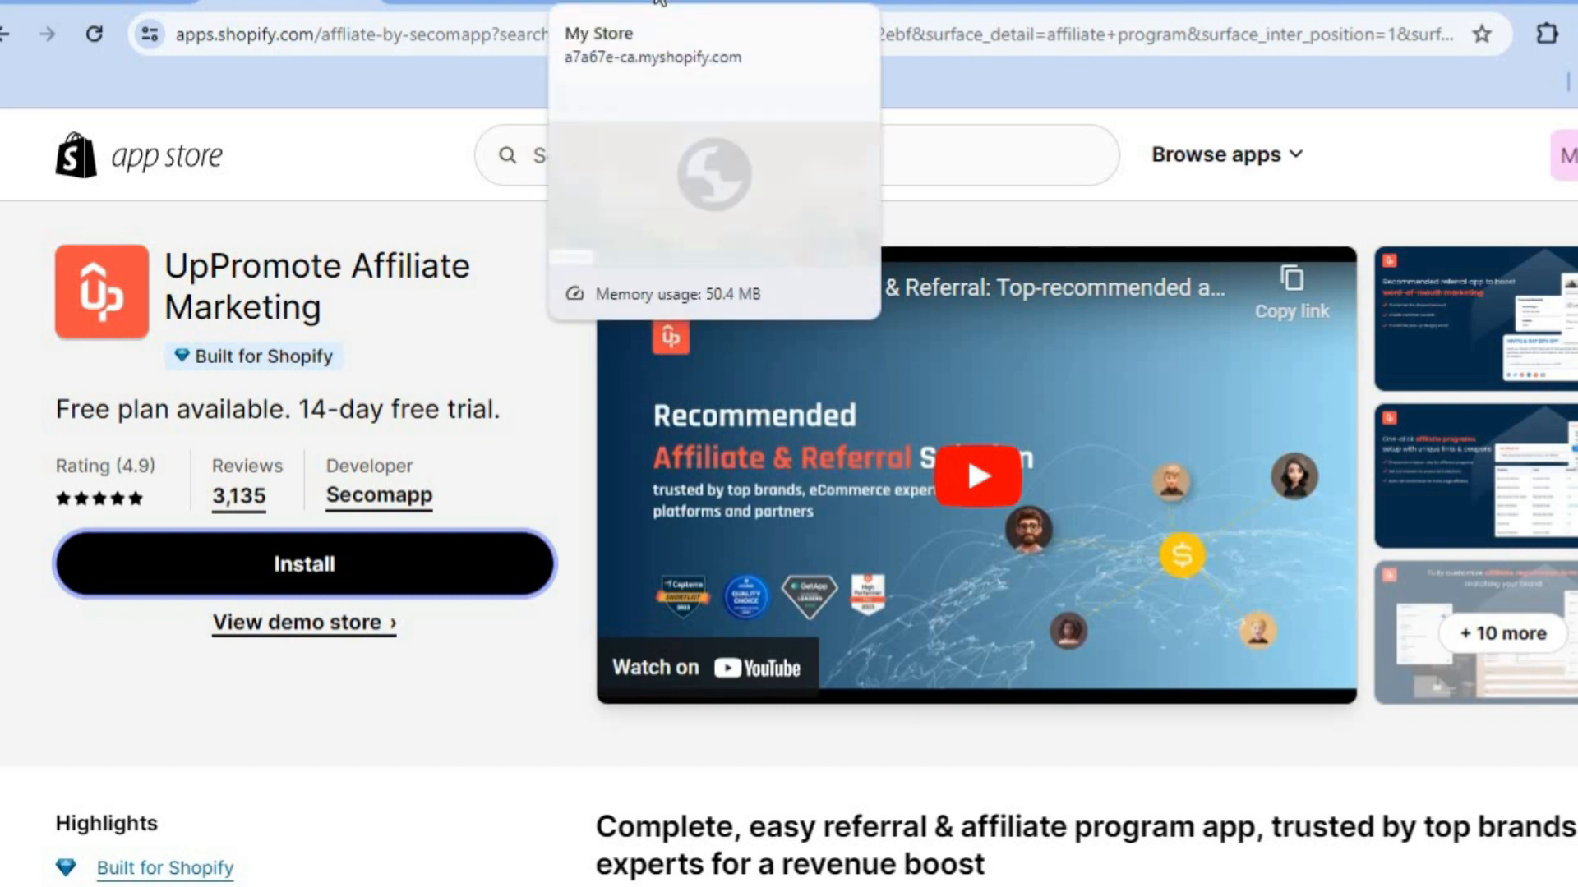
click(657, 1)
click(468, 1)
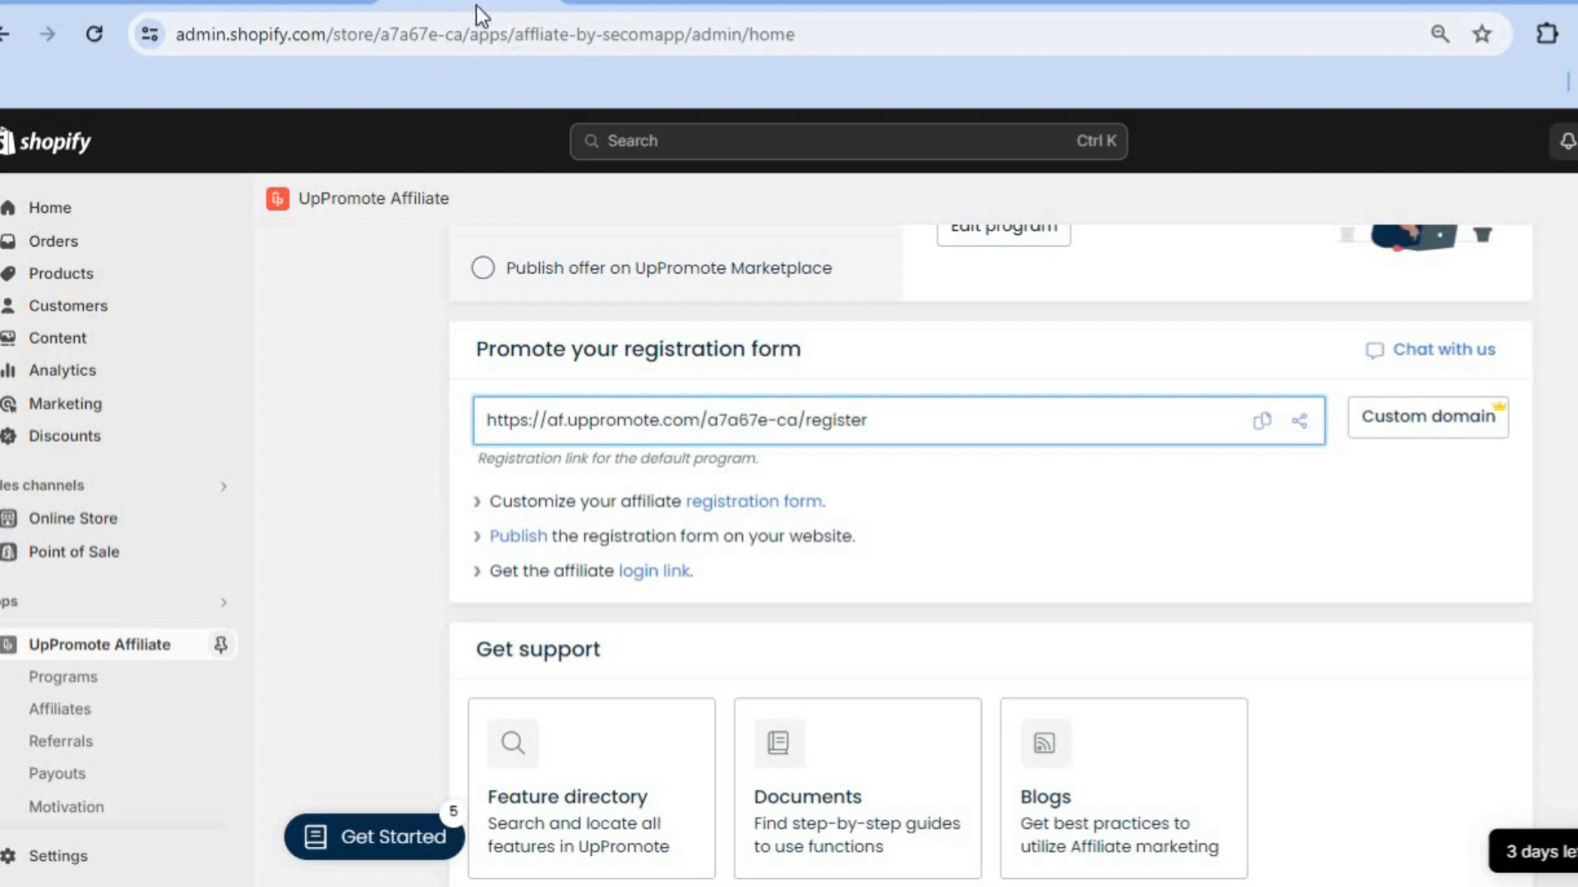
Step: Open the registration form for customization and expand the Benefits text settings to reach the individual benefit entries
click(779, 518)
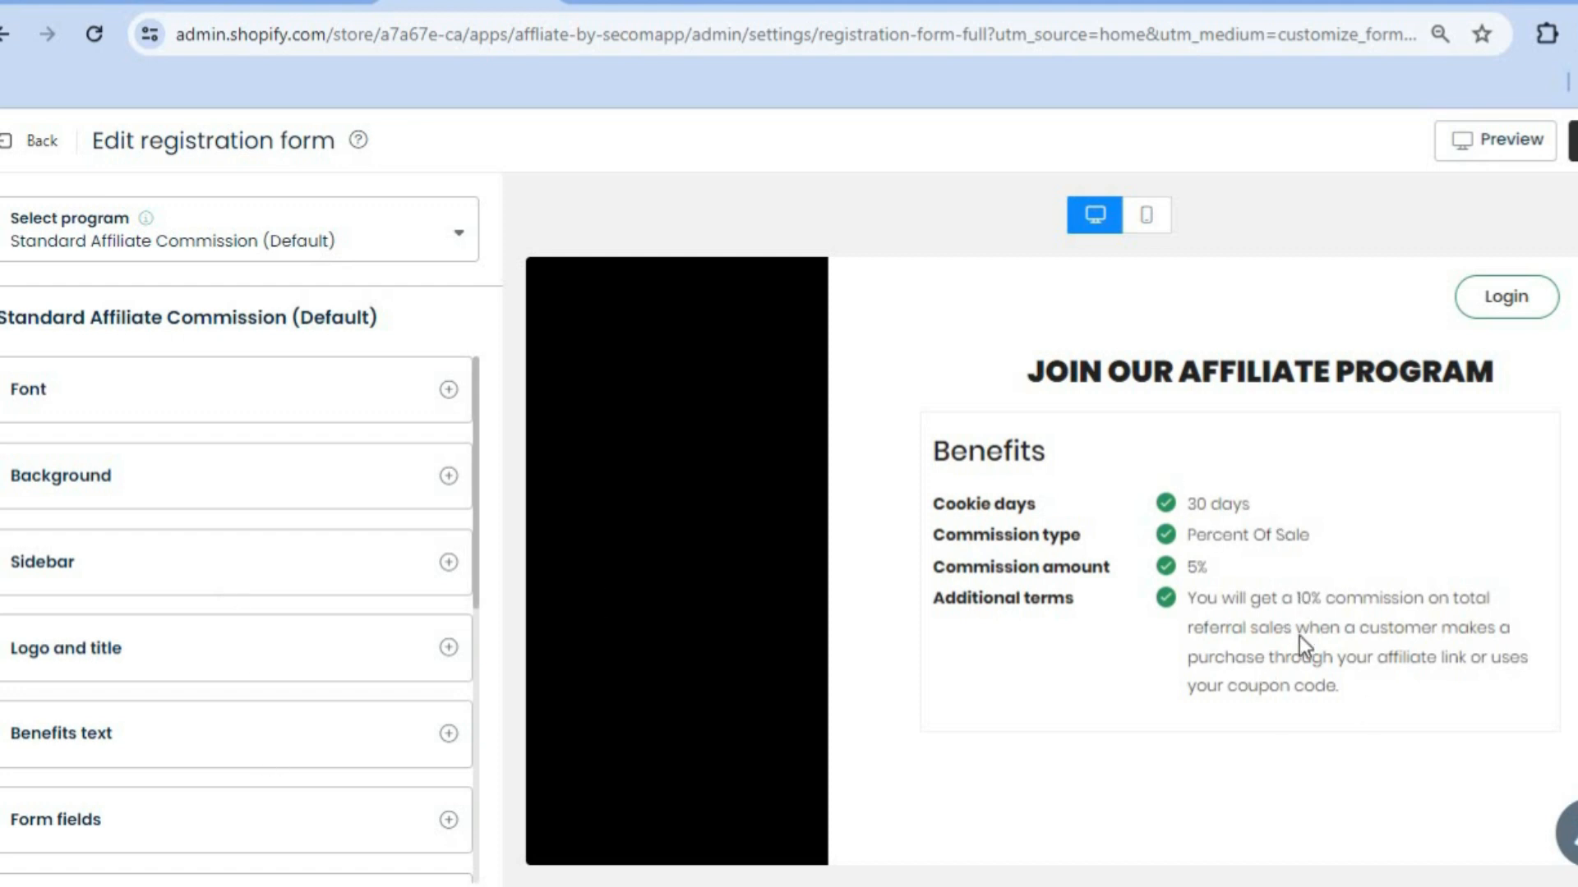
click(227, 750)
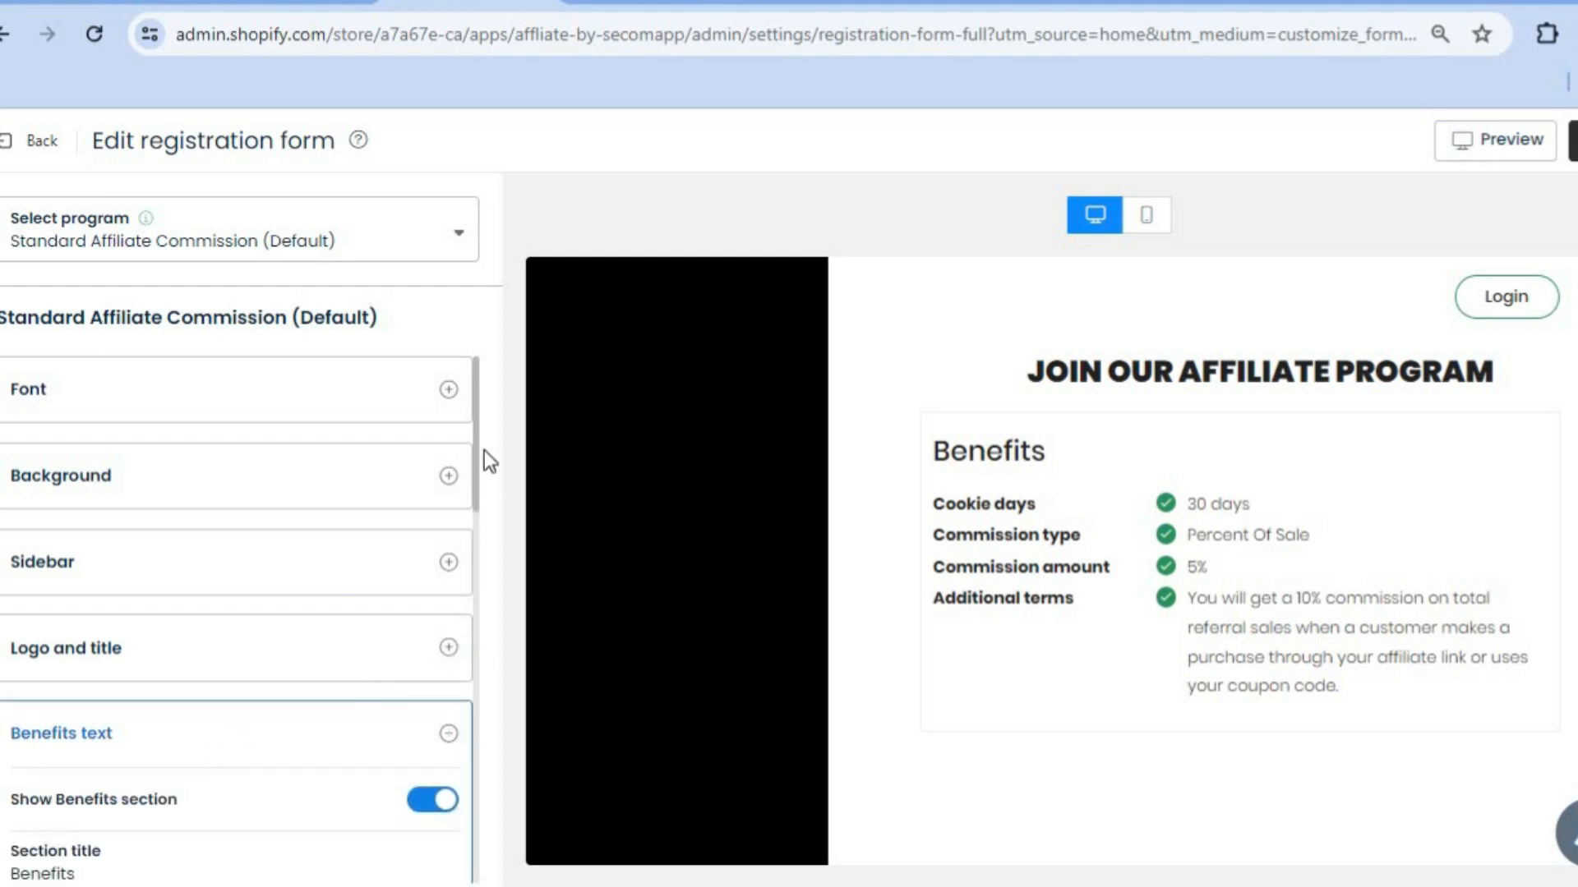
drag(476, 451, 481, 547)
scroll(473, 580, down, 3)
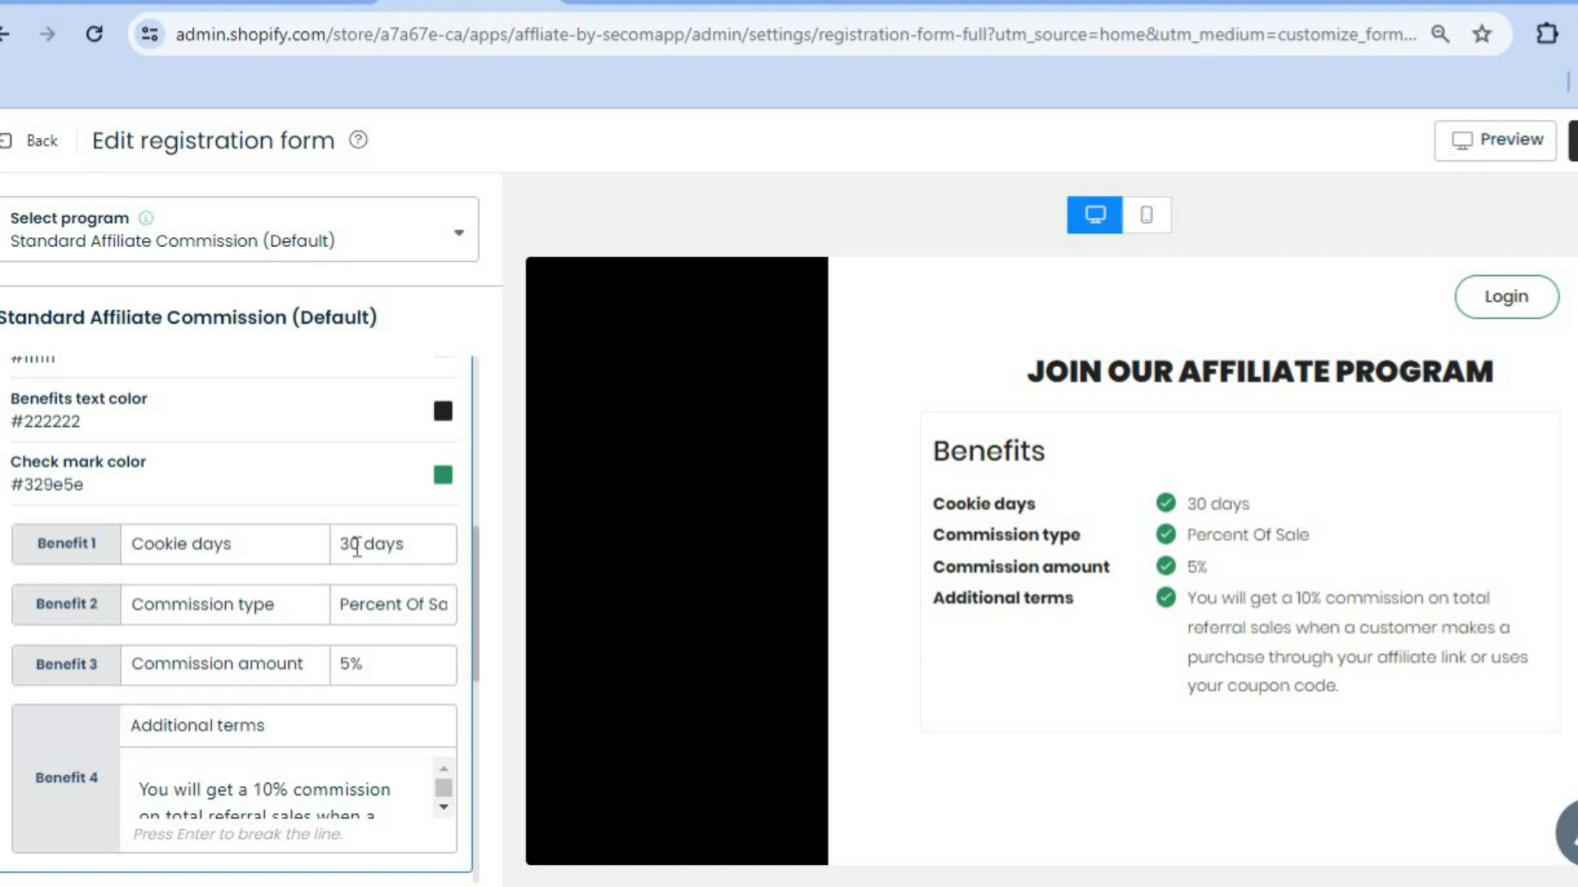
click(355, 547)
click(402, 609)
drag(473, 560, 470, 662)
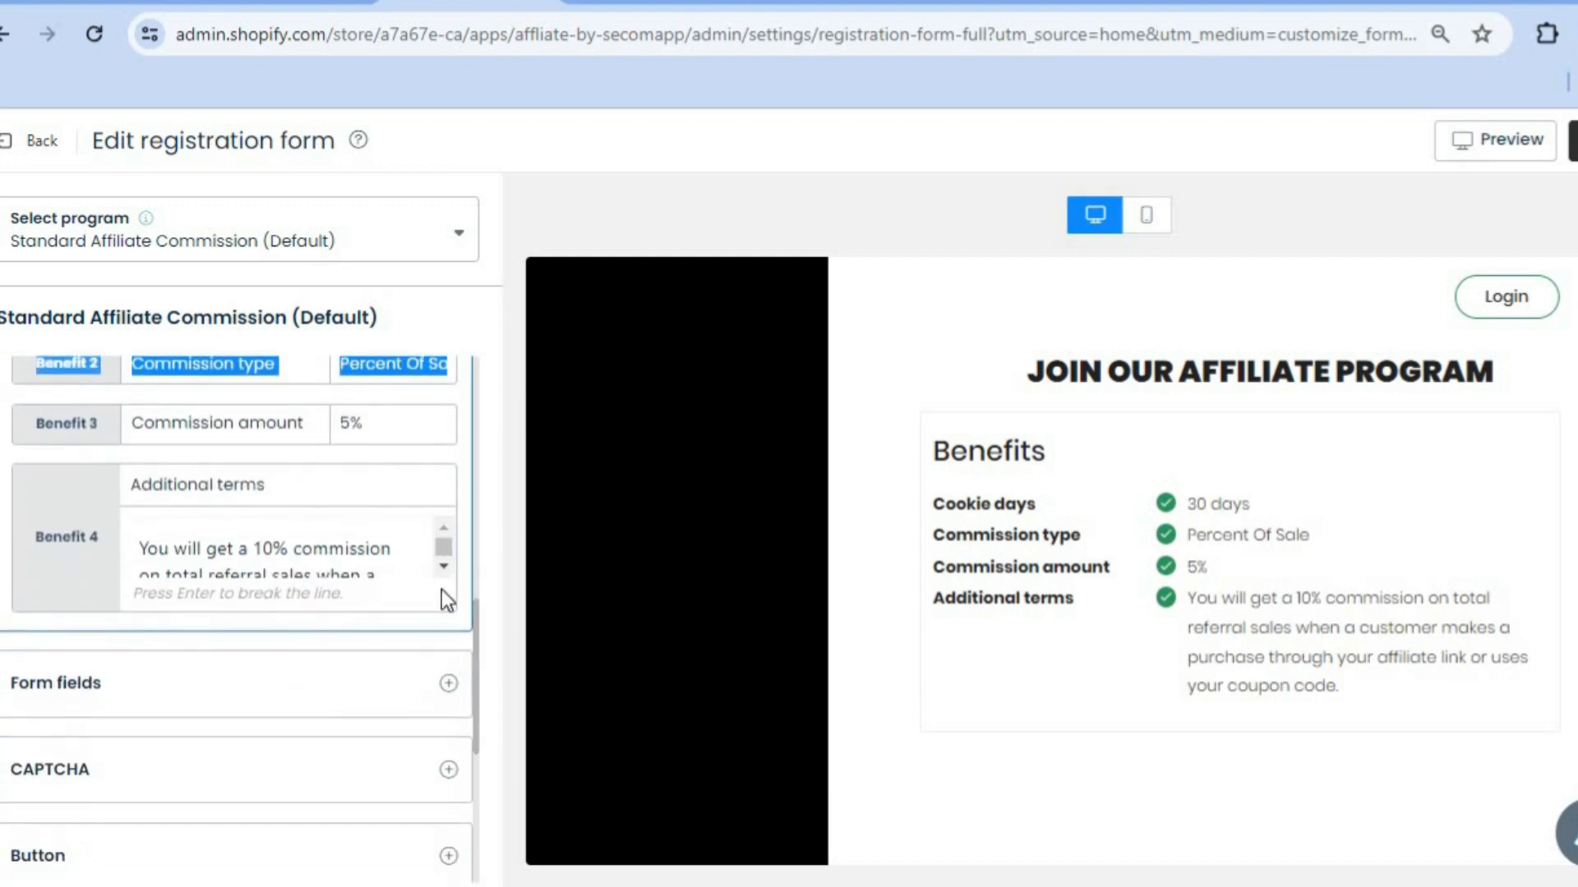
Step: Set the commission in the Additional terms benefit text to 5%, save the registration form, and dismiss the feedback request
click(445, 569)
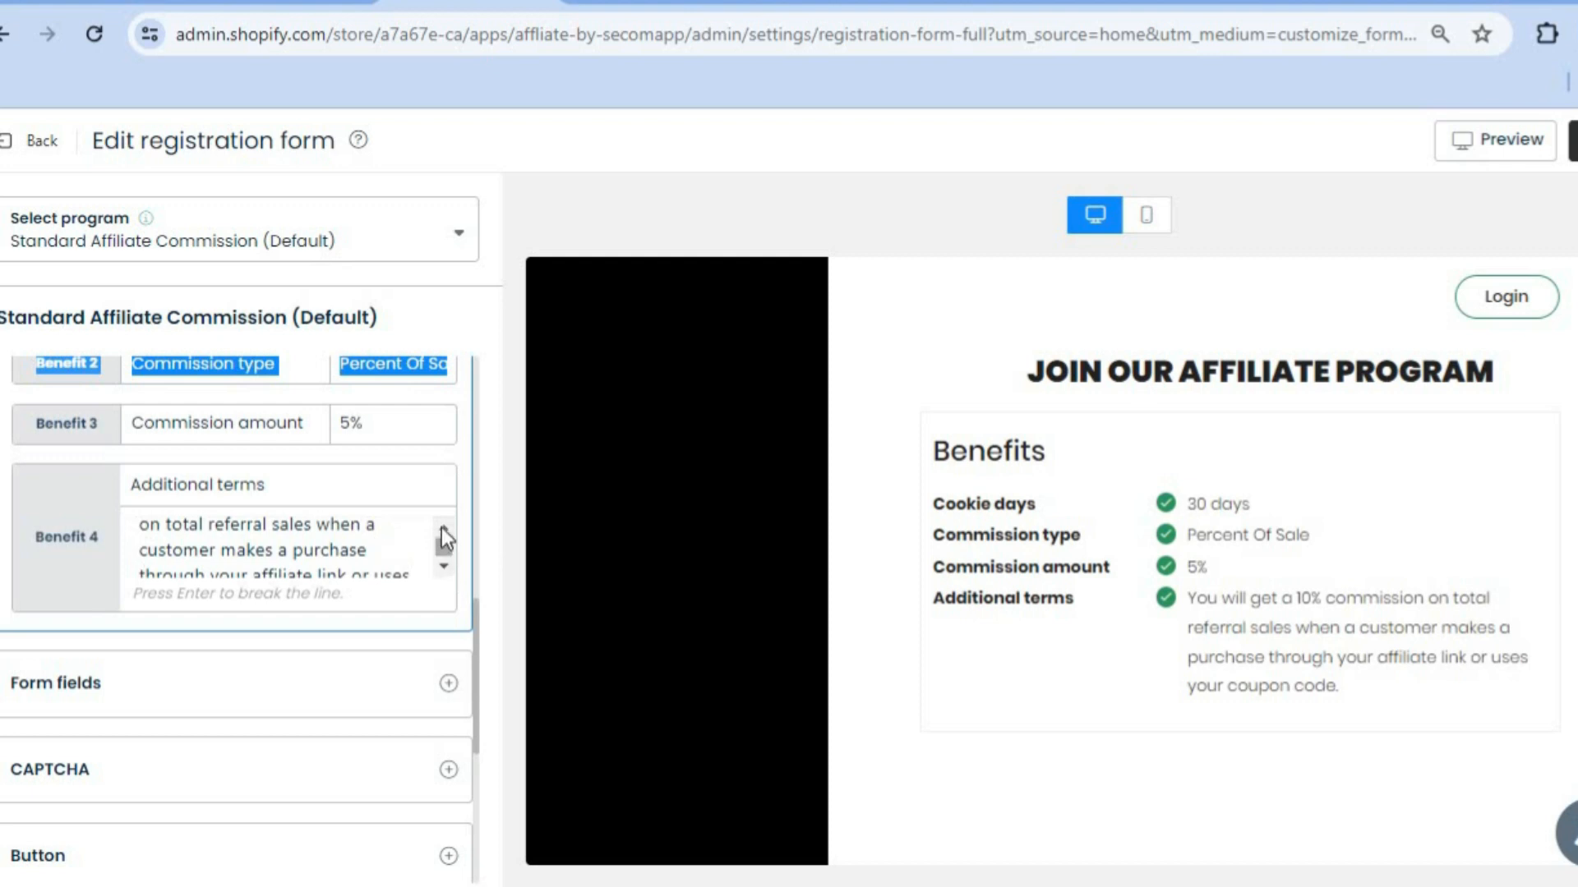
scroll(446, 538, up, 2)
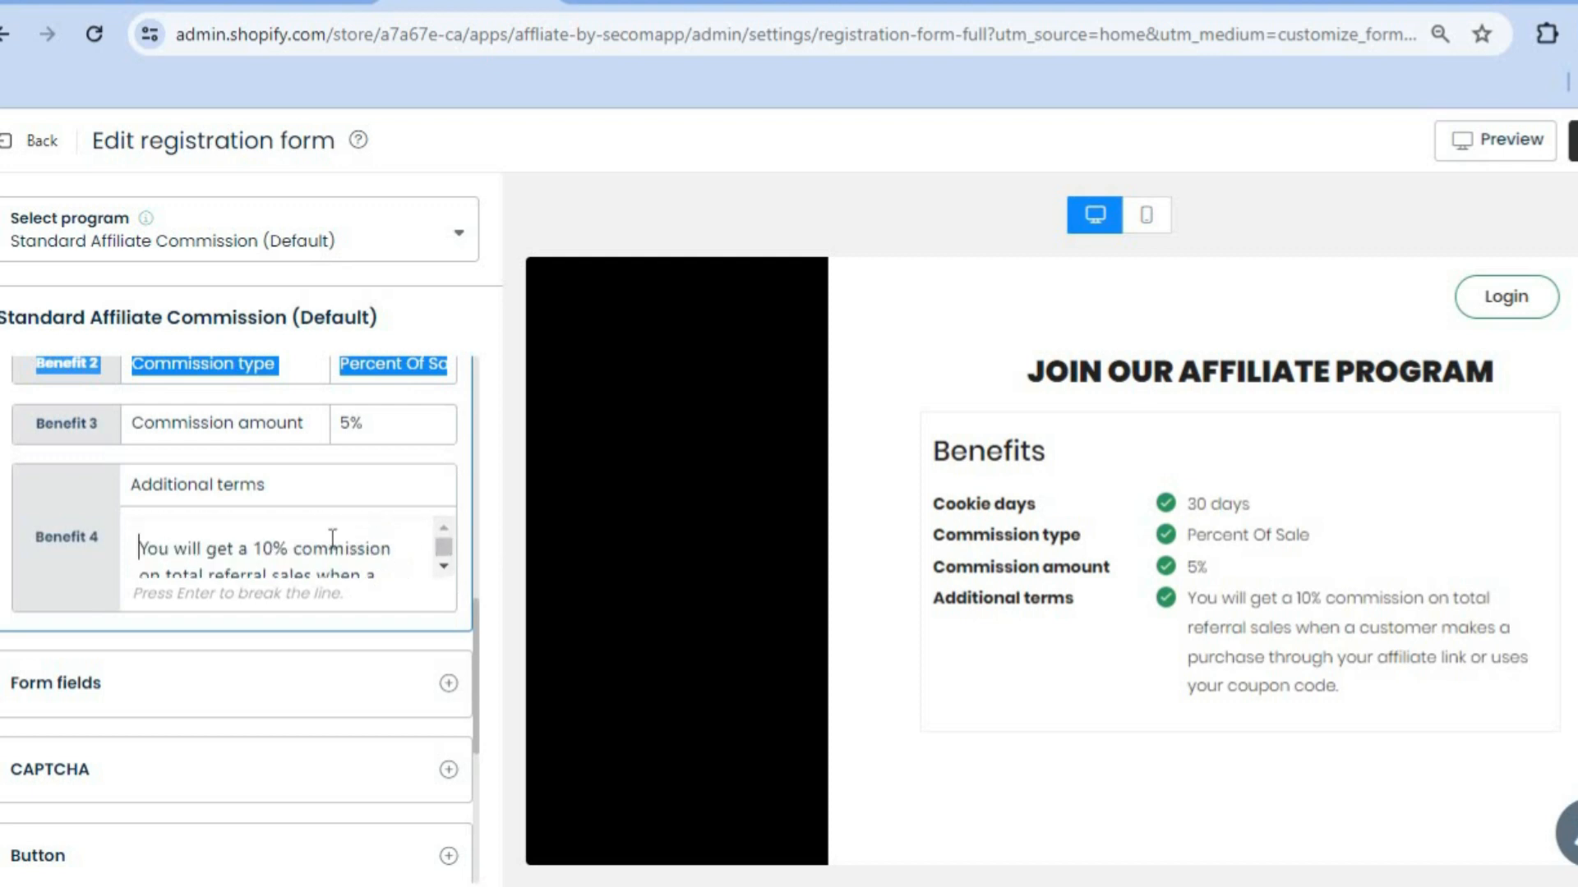
click(273, 548)
key(BackSpace)
key(BackSpace)
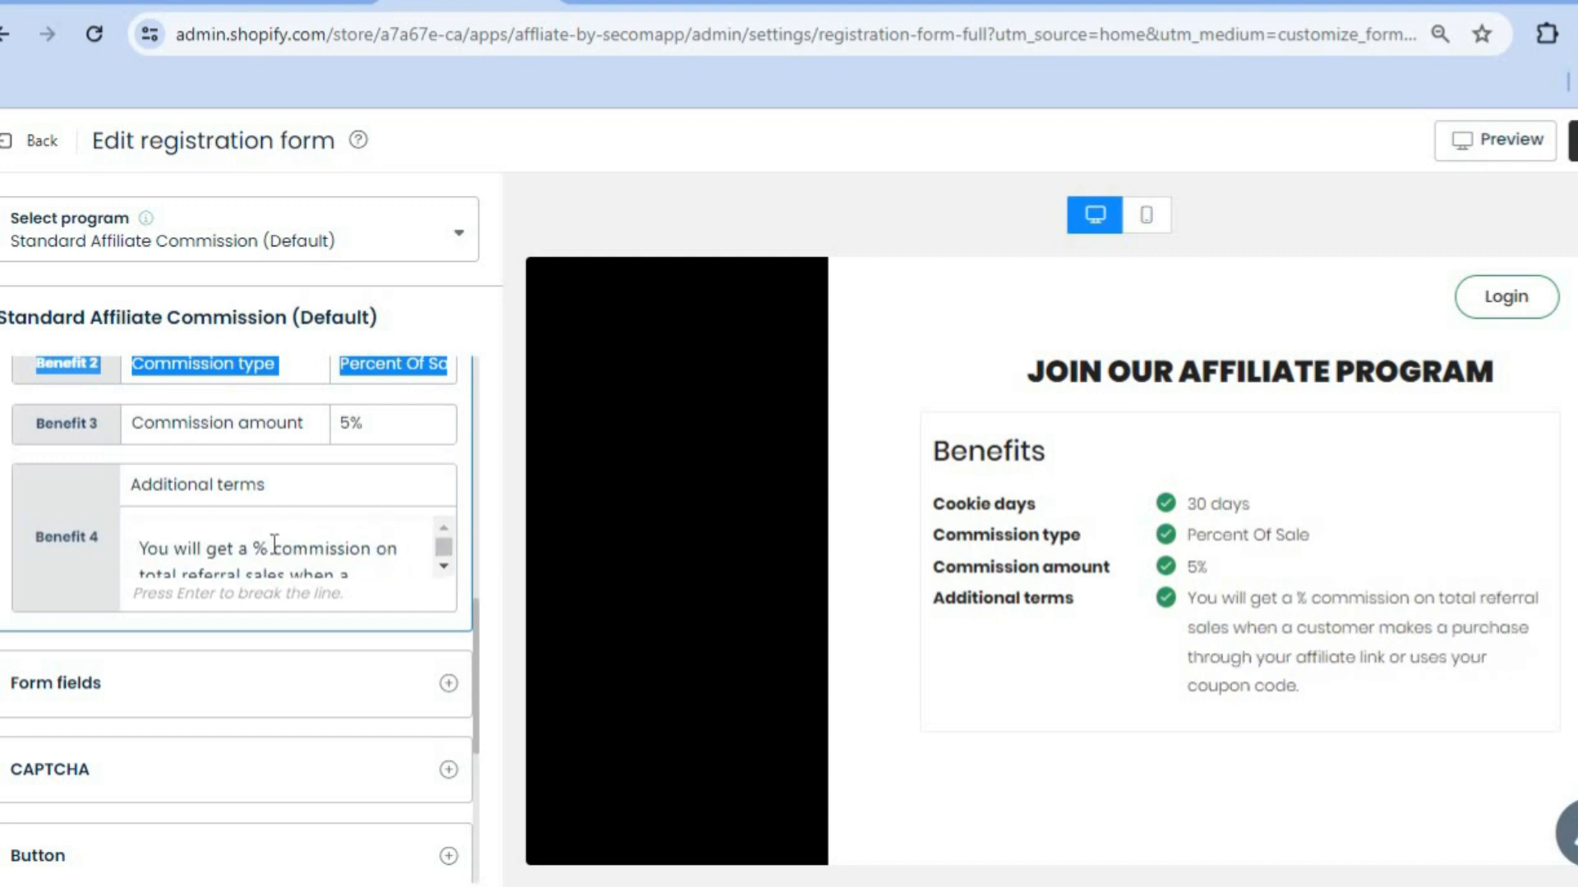
text(5)
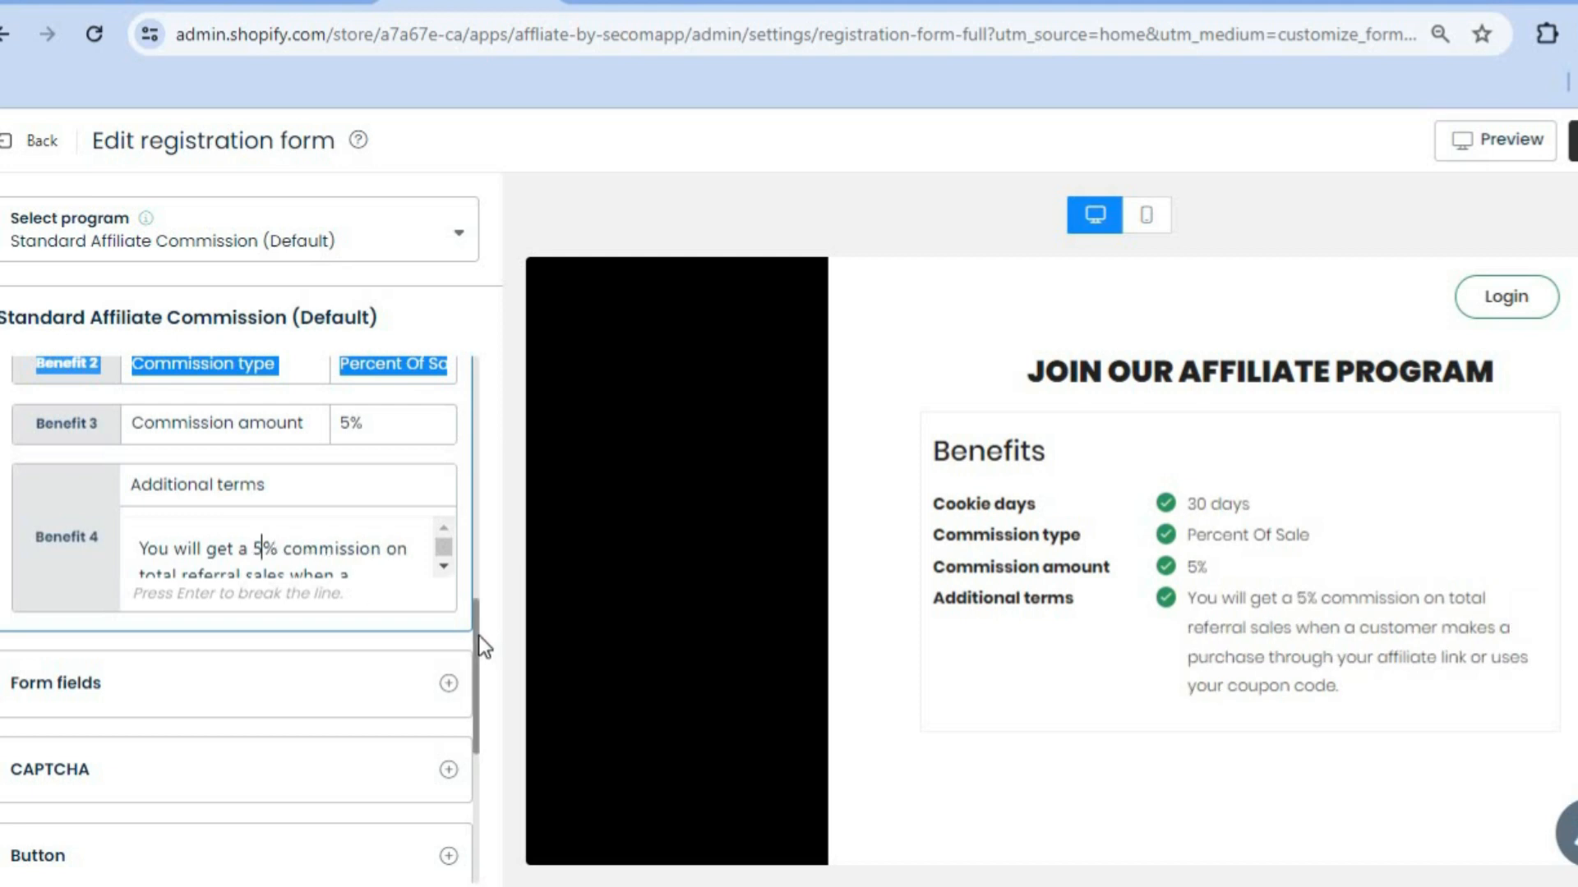
drag(474, 644, 475, 734)
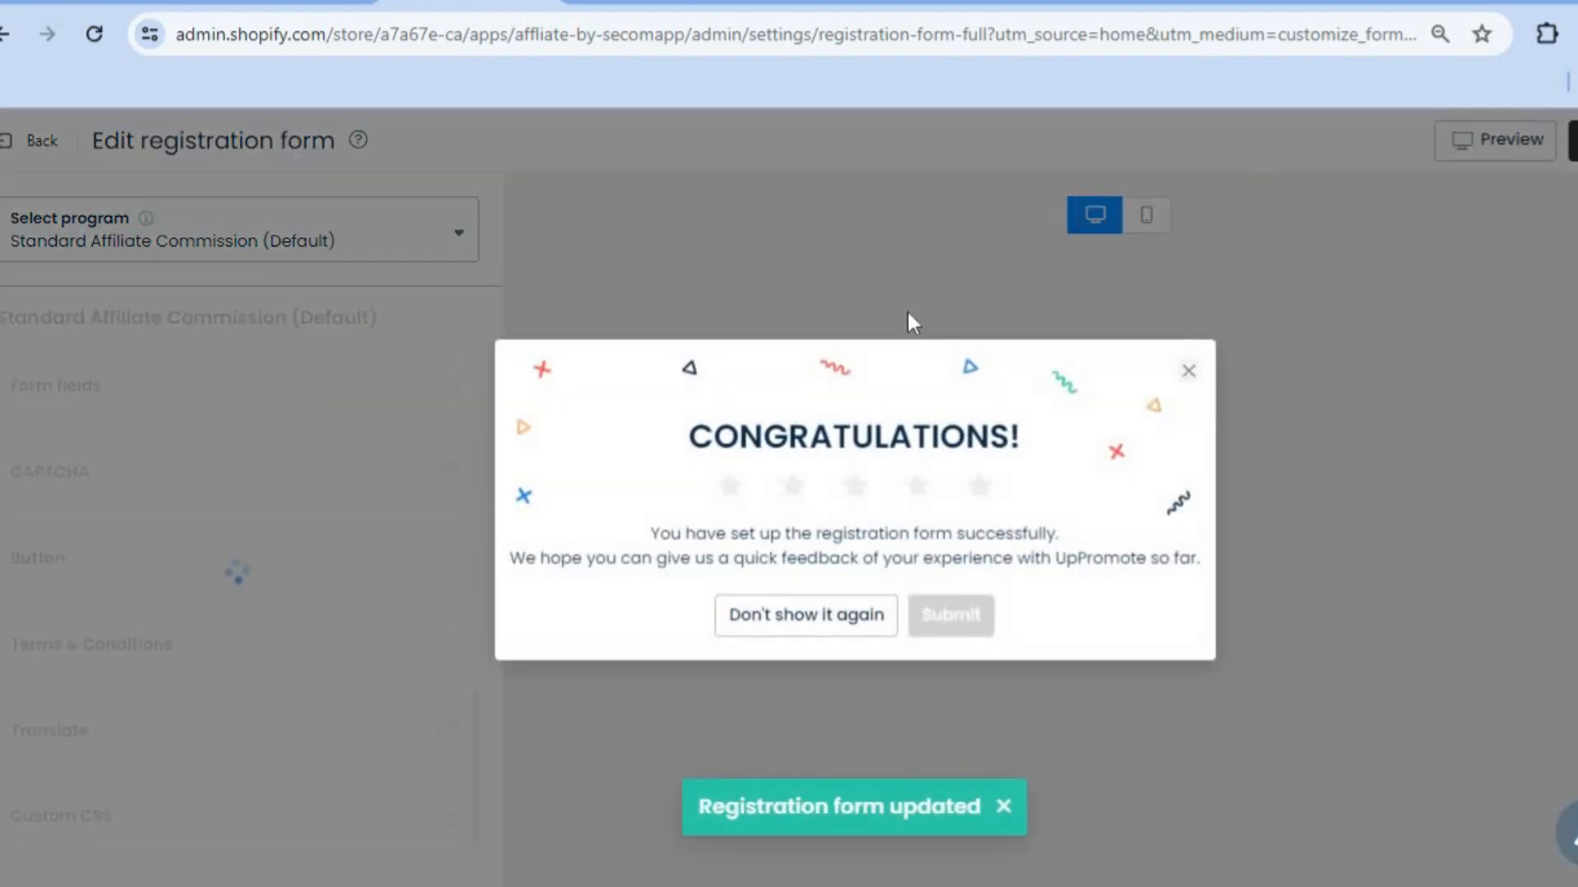
click(812, 631)
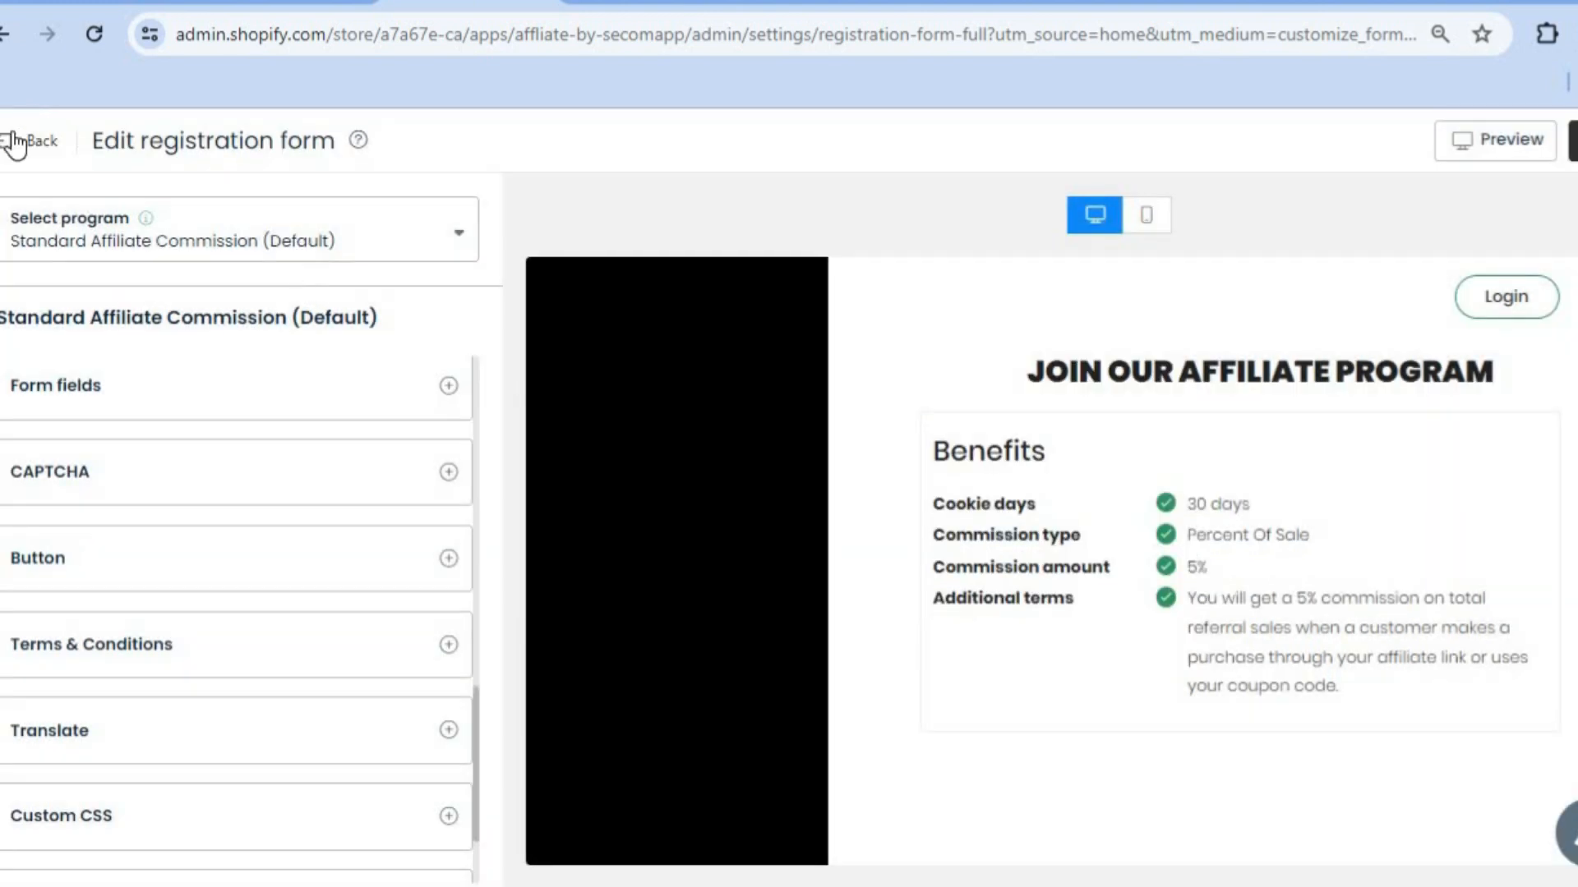
Step: Return to the app's home page and view the sharing options for the registration link
click(13, 141)
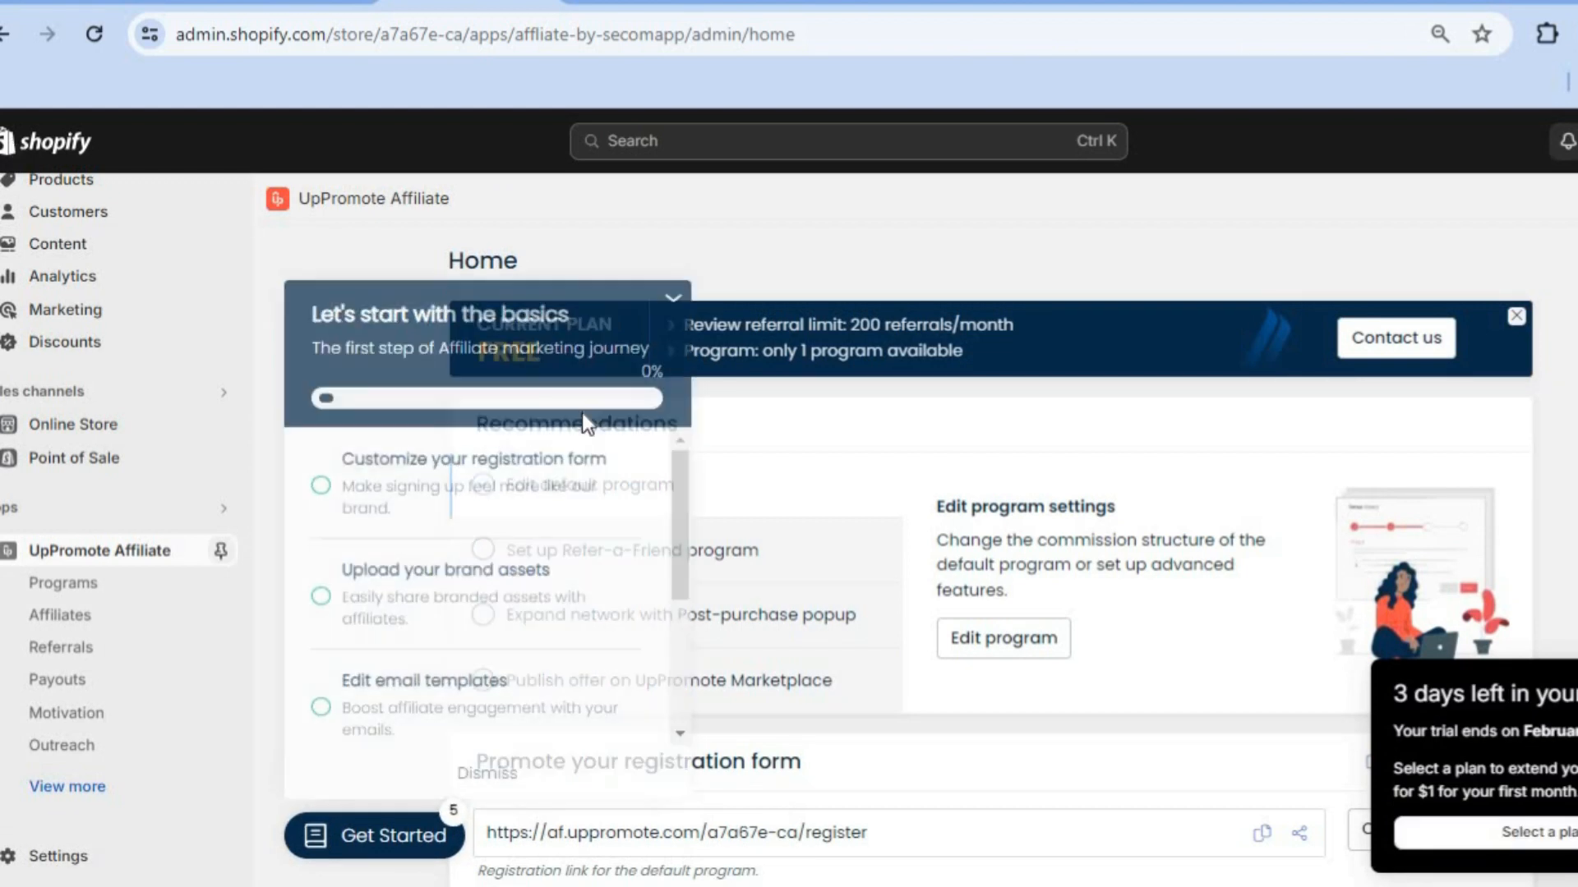
click(670, 299)
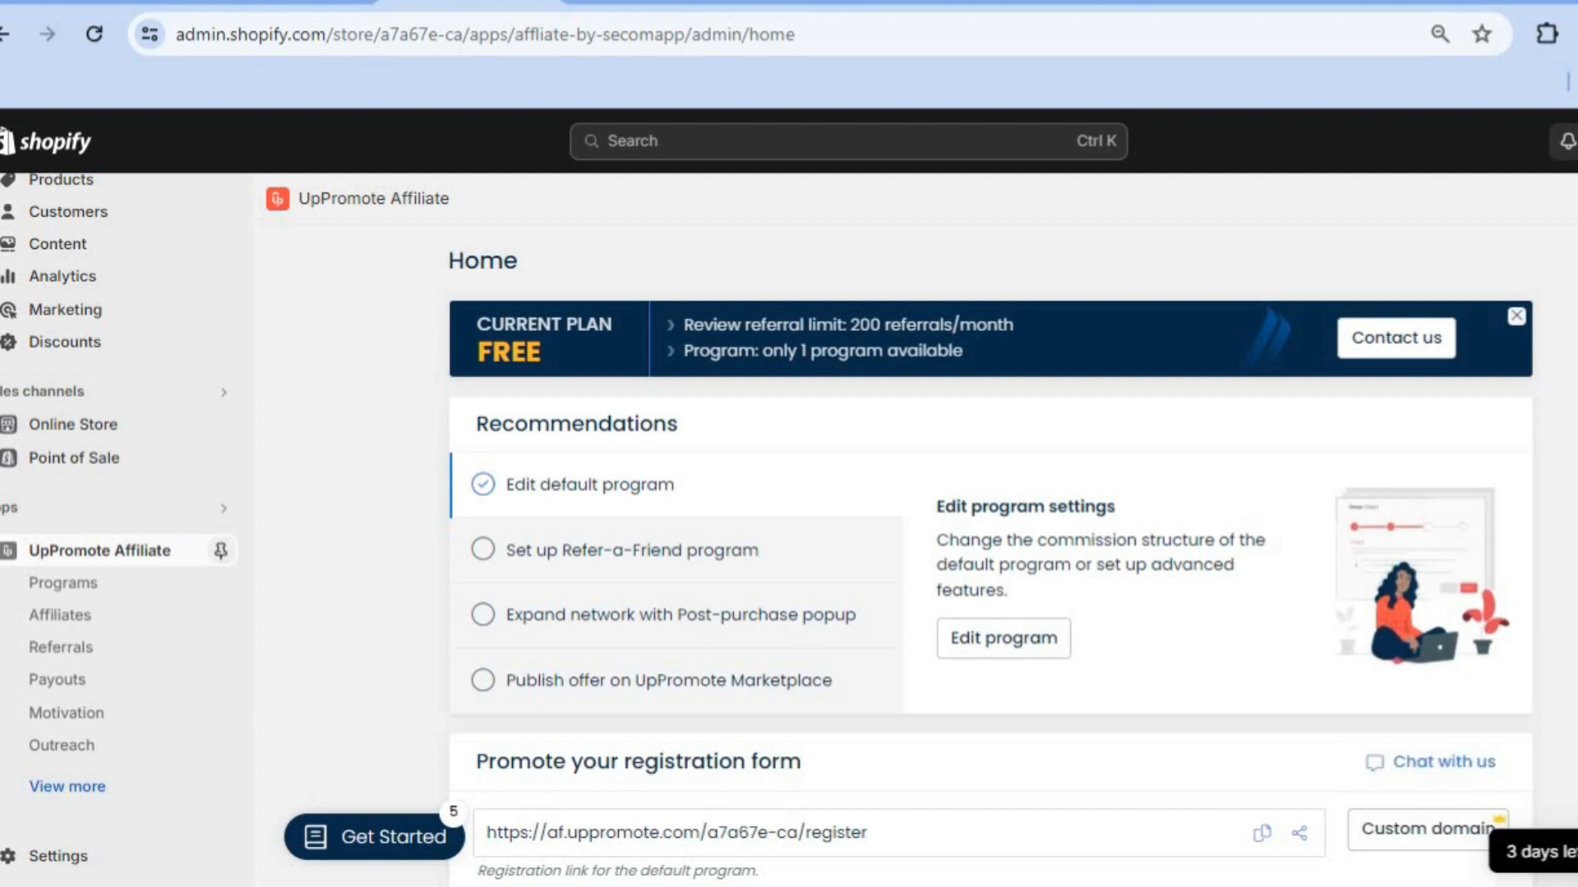
click(1298, 835)
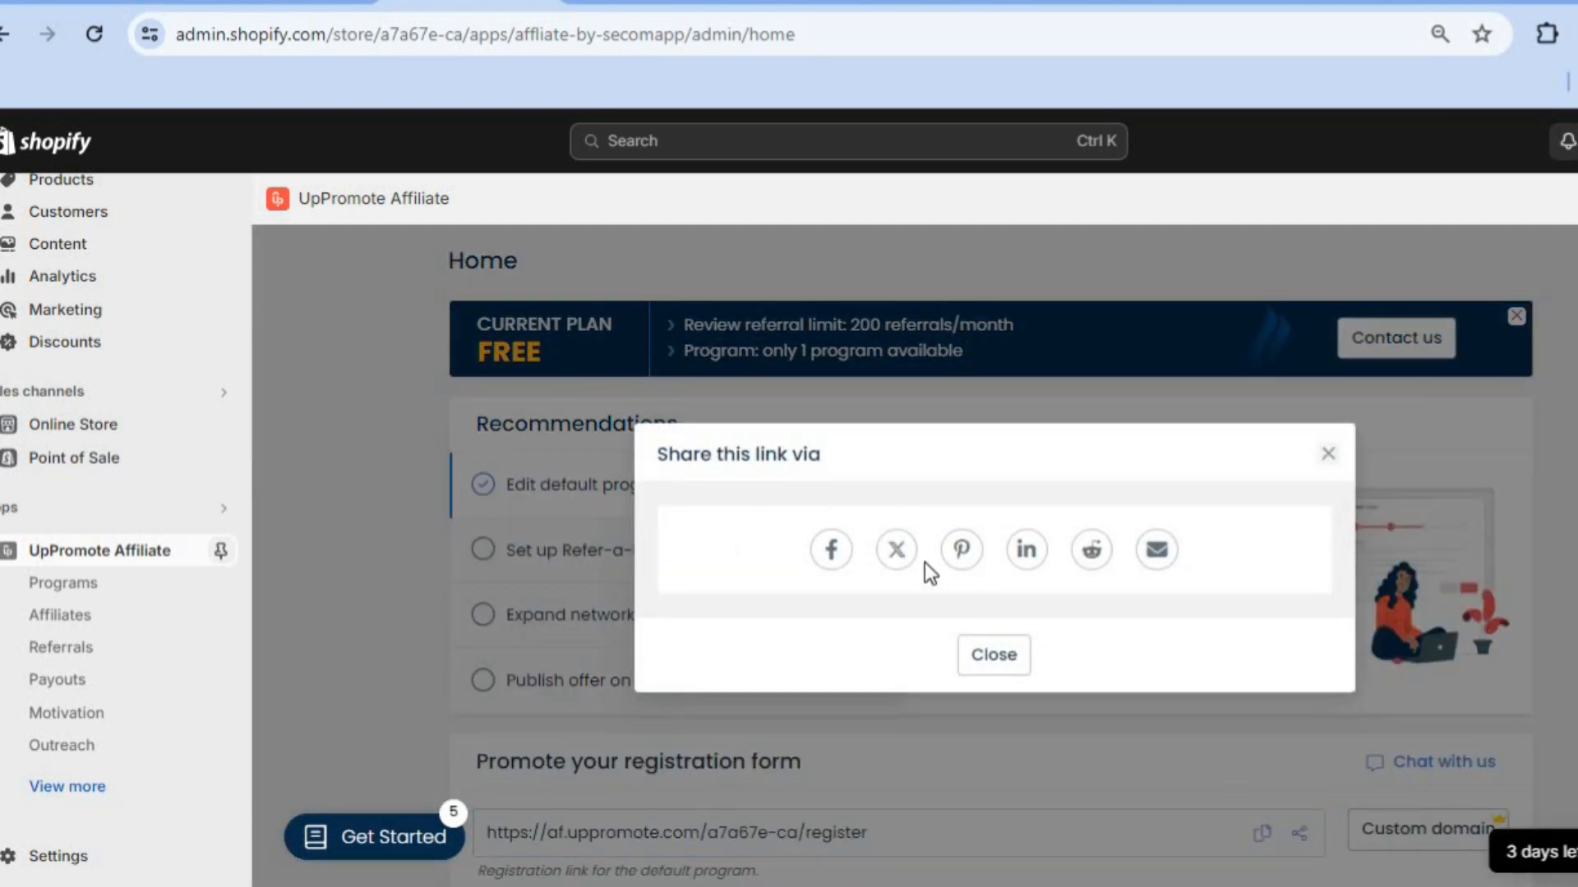
click(1381, 450)
Step: Look over the remaining home page sections, and open the Programs, Payouts and Referrals pages
scroll(989, 564, down, 5)
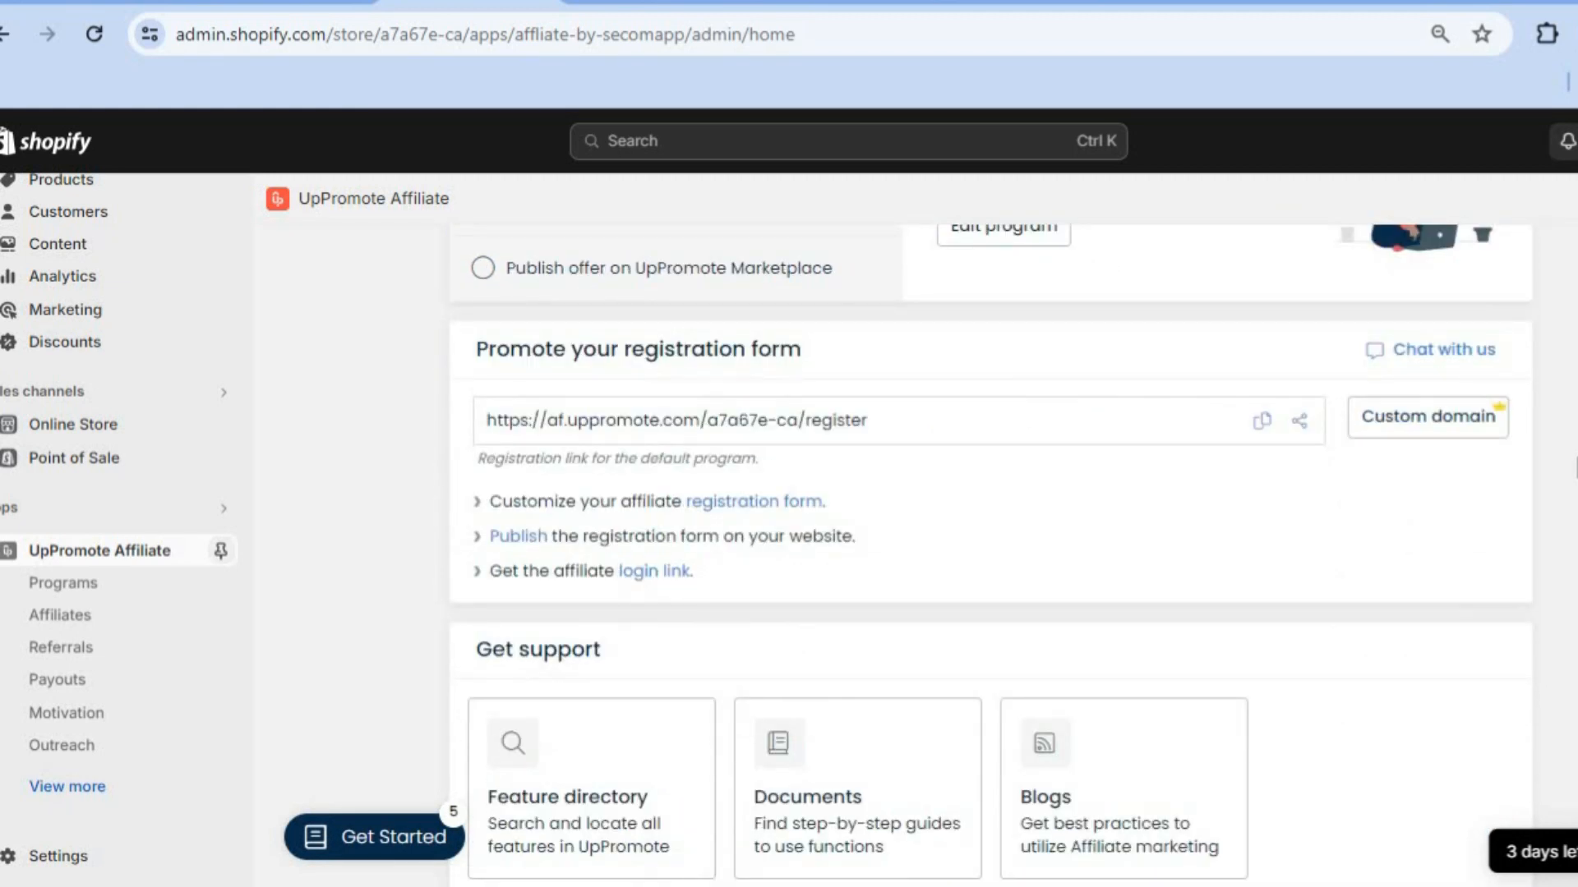
scroll(990, 557, down, 2)
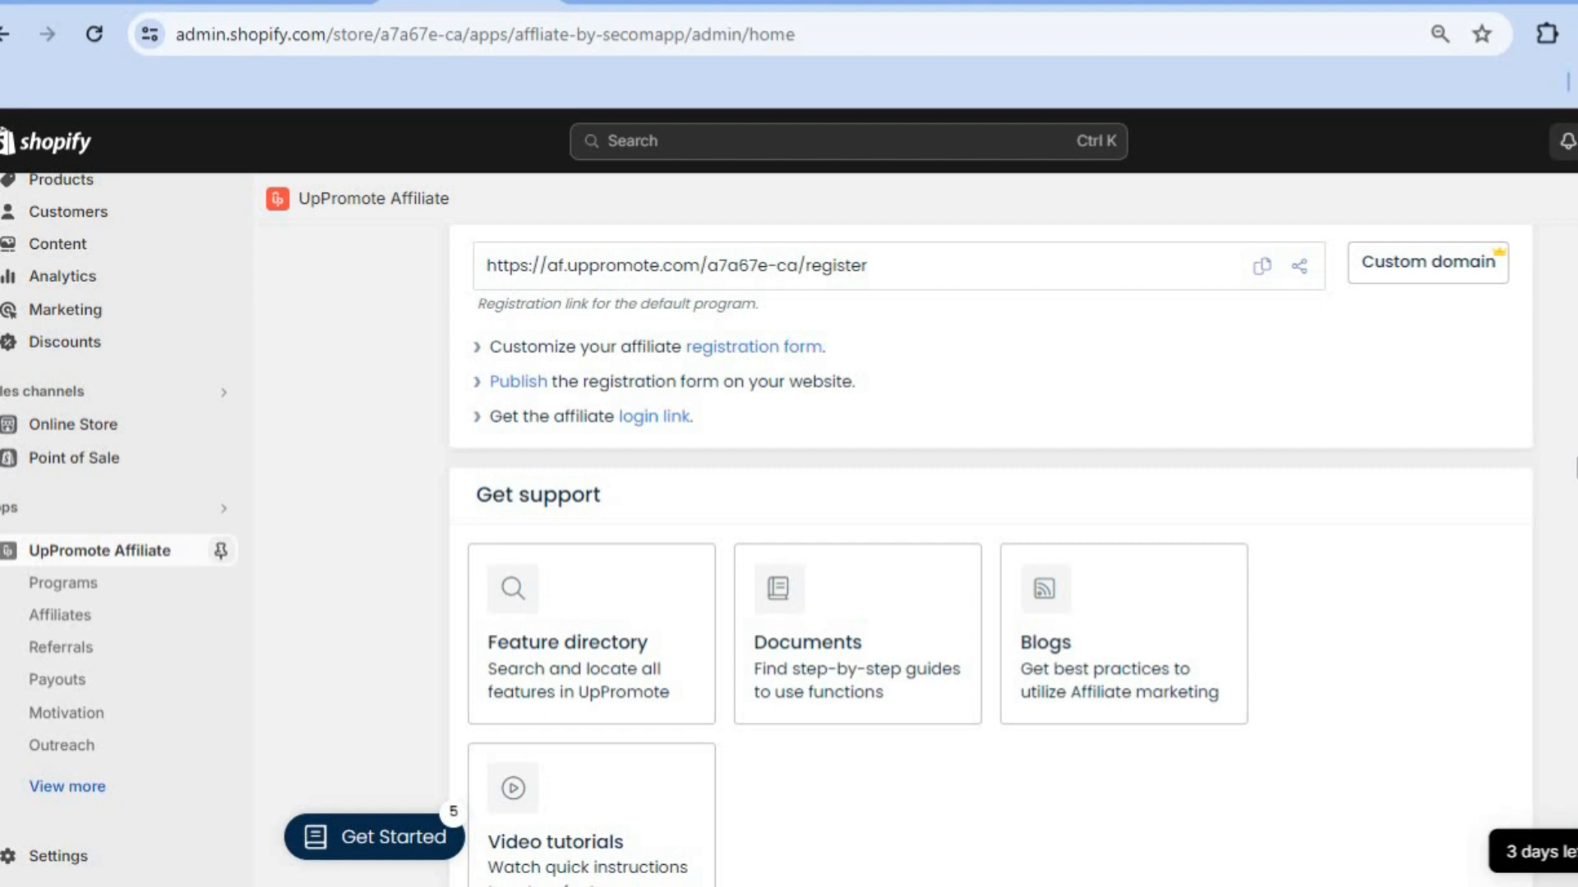
click(154, 601)
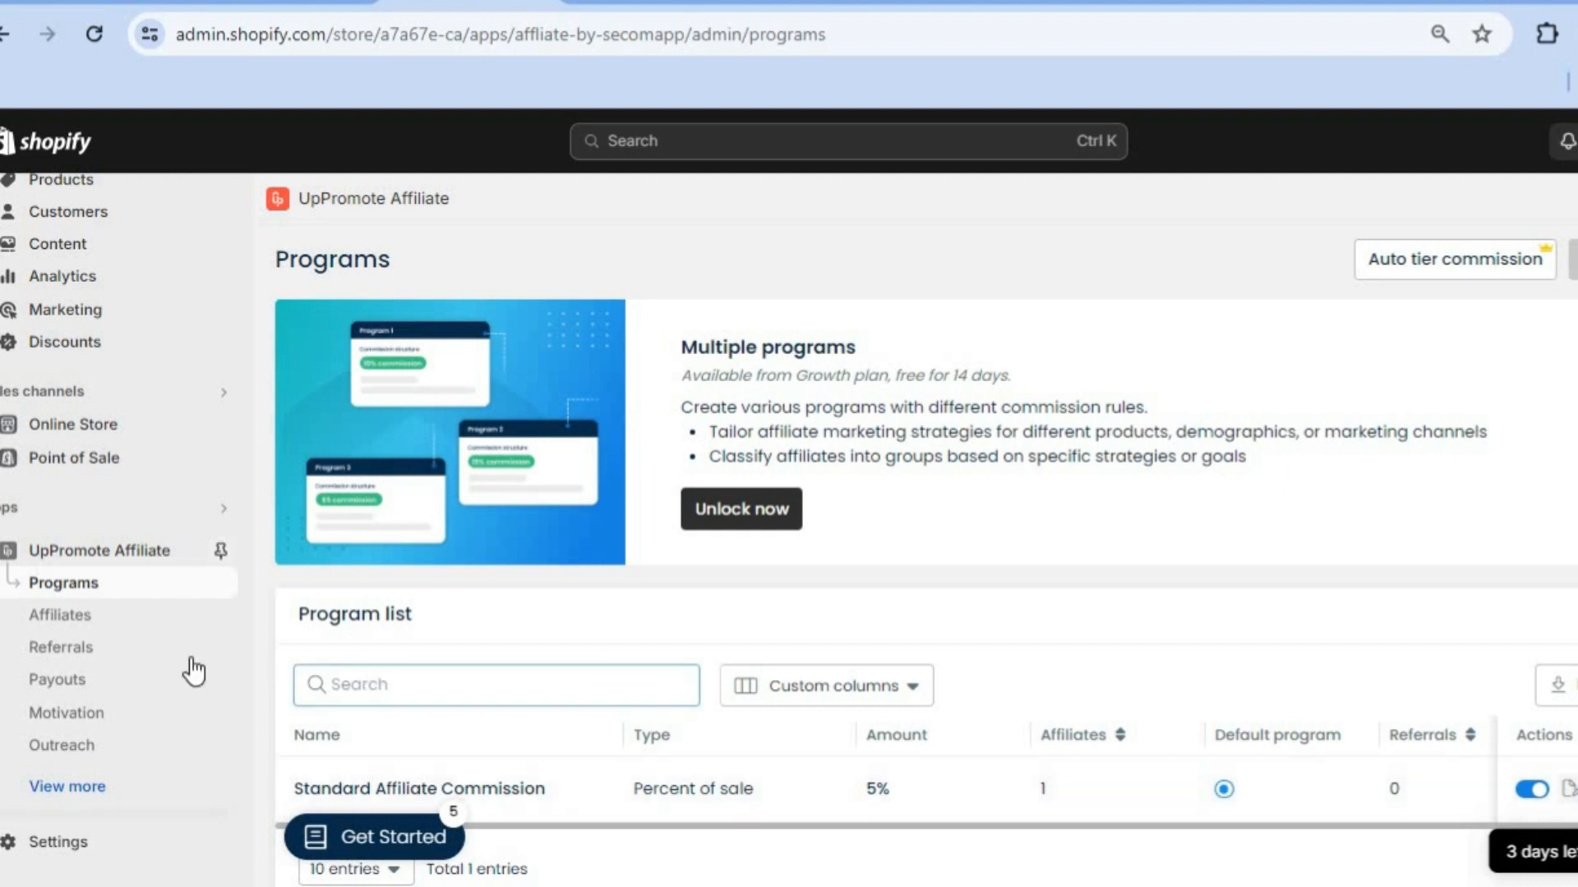
click(85, 682)
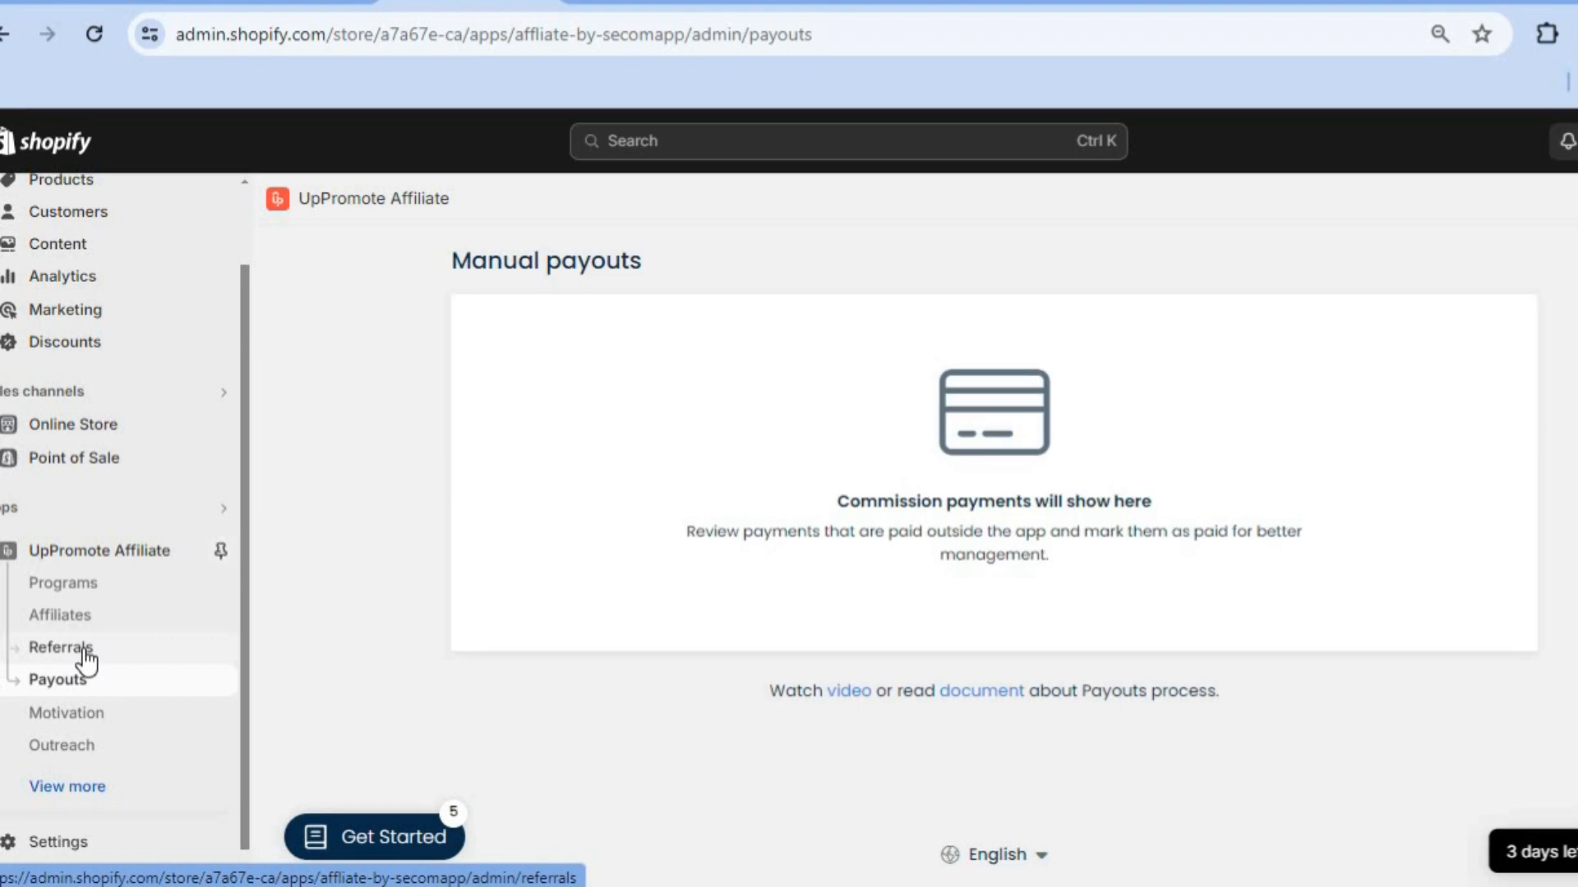
click(85, 649)
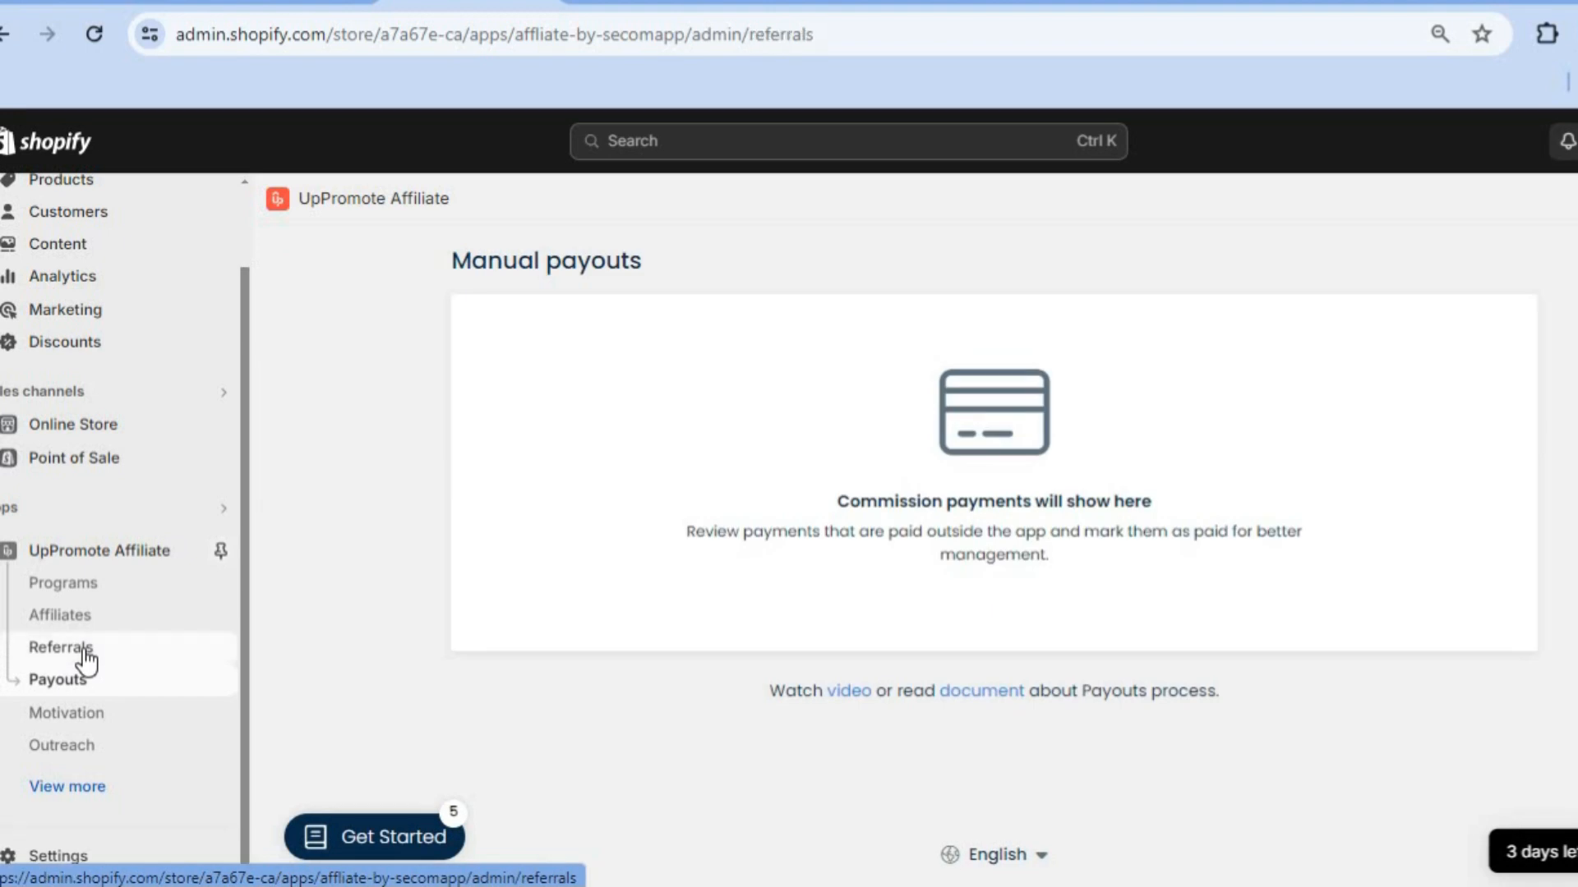